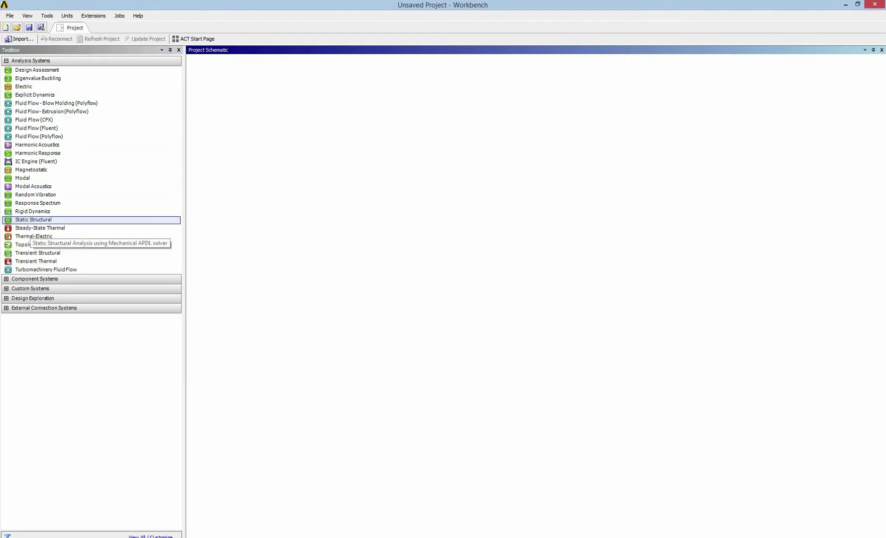
- Place a Static Structural system in the Workbench Project Schematic from the Toolbox's Analysis Systems
double_click(33, 221)
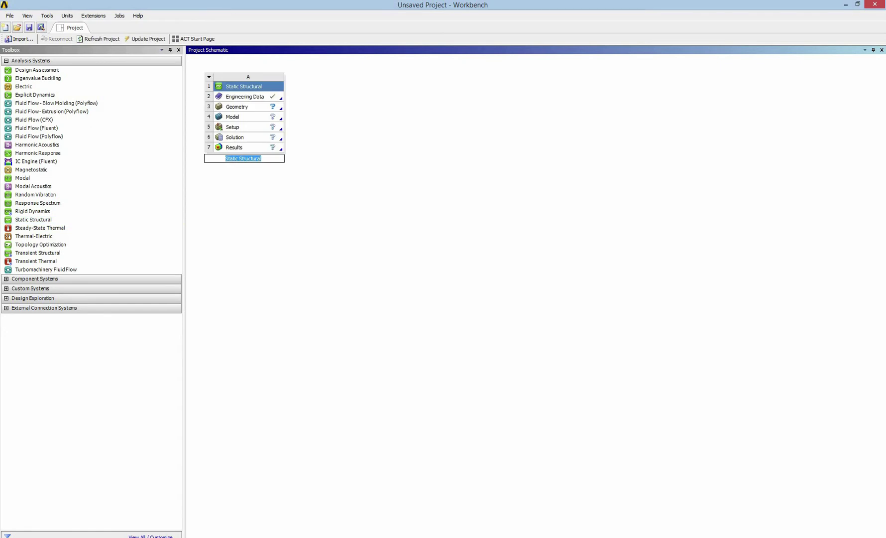
- Add Concrete from the General Materials library to the engineering data and return to the Project Schematic
double_click(244, 96)
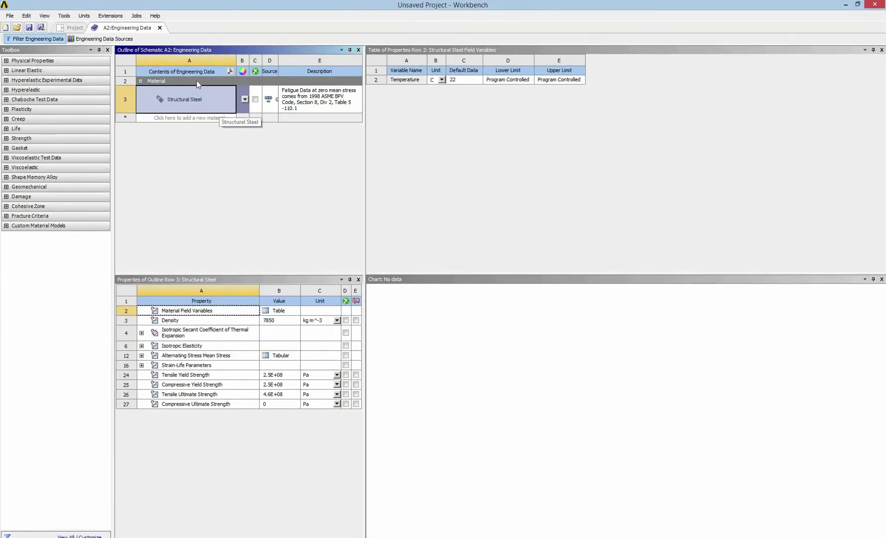
click(123, 39)
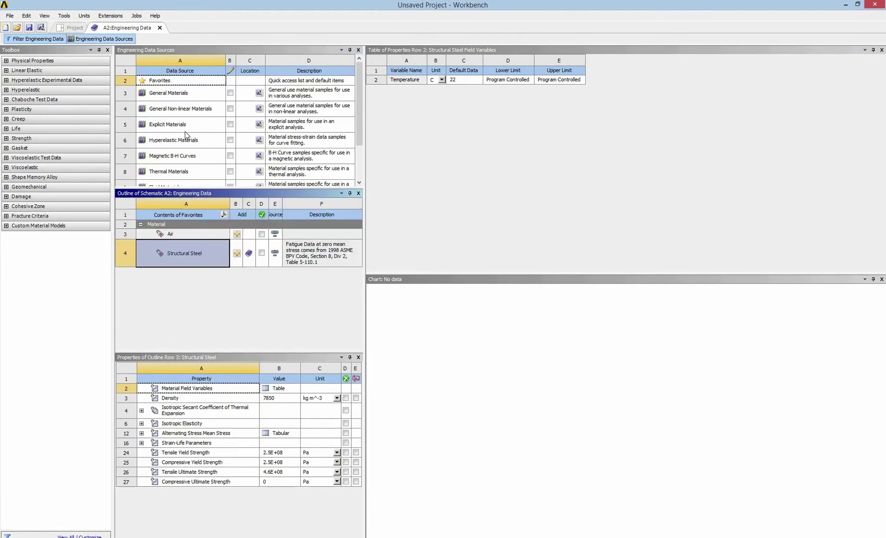
click(181, 96)
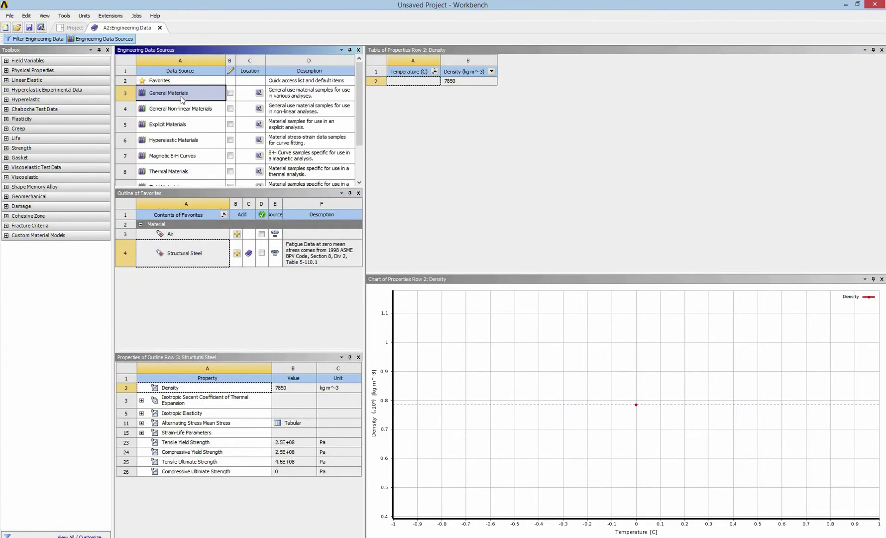
click(252, 336)
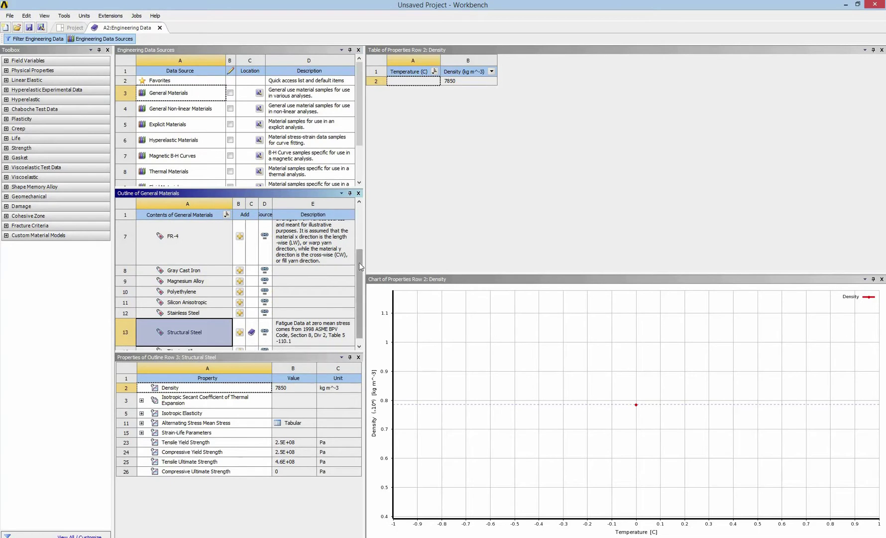
scroll(328, 261, up, 2)
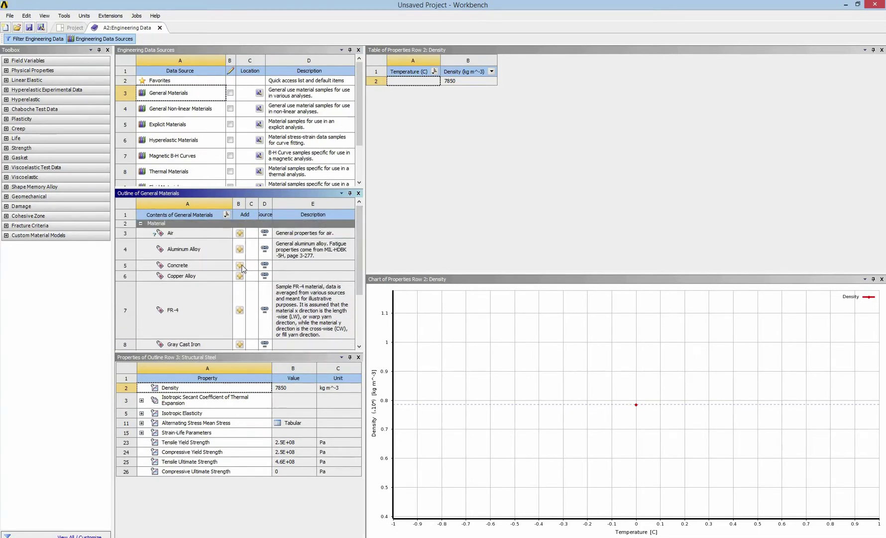
scroll(270, 270, down, 2)
scroll(342, 237, up, 3)
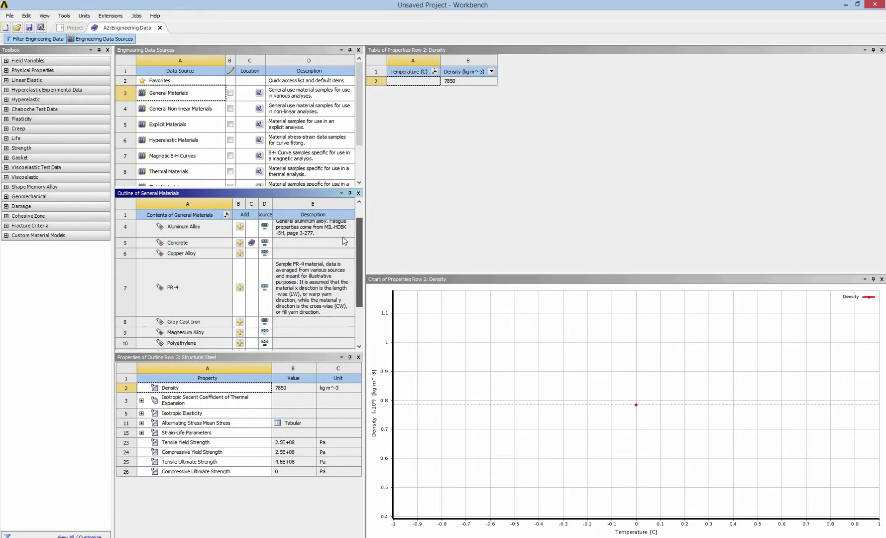
click(74, 28)
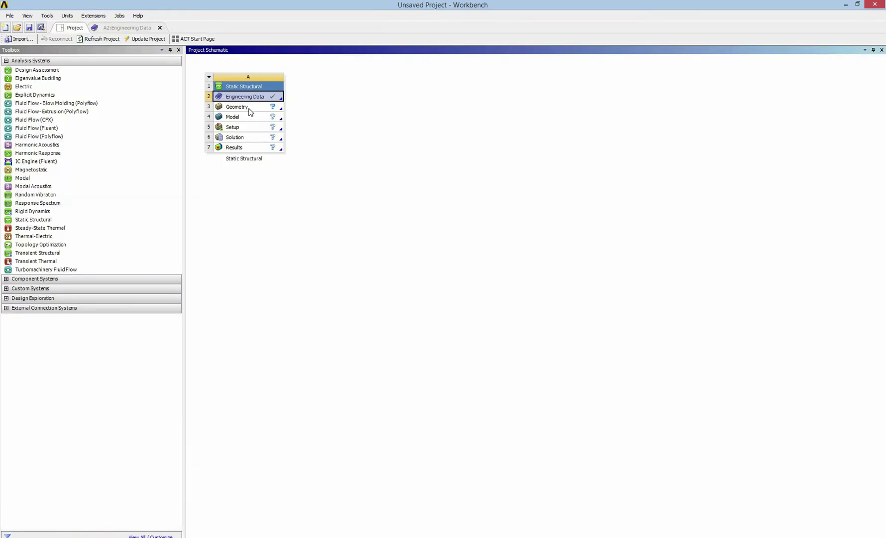
- Select the Geometry cell (A3) to start a new SpaceClaim geometry
click(250, 108)
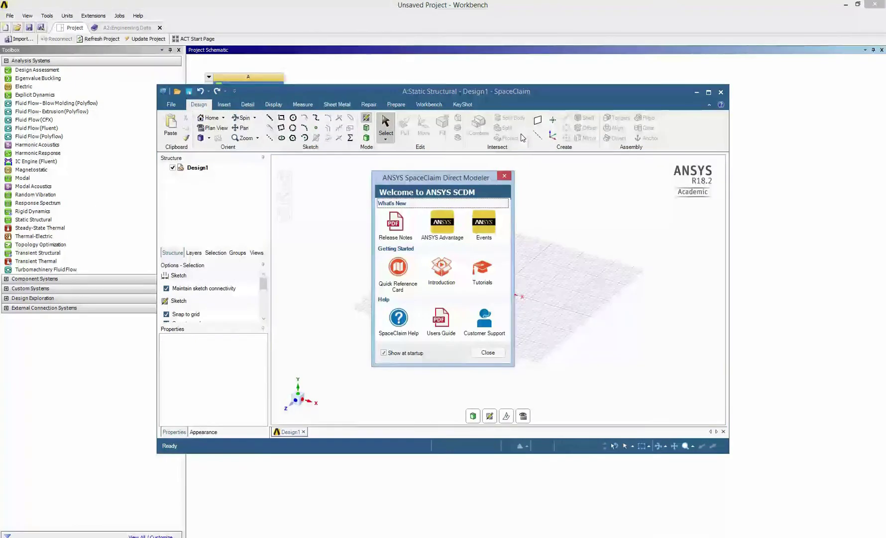
- Dismiss the SpaceClaim welcome screen, maximize the window and orient the view to Front
click(504, 175)
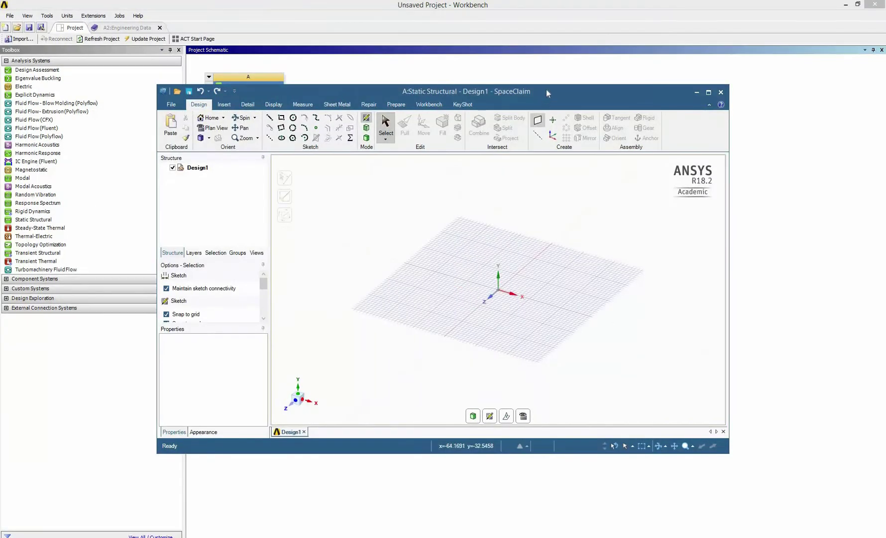
double_click(546, 89)
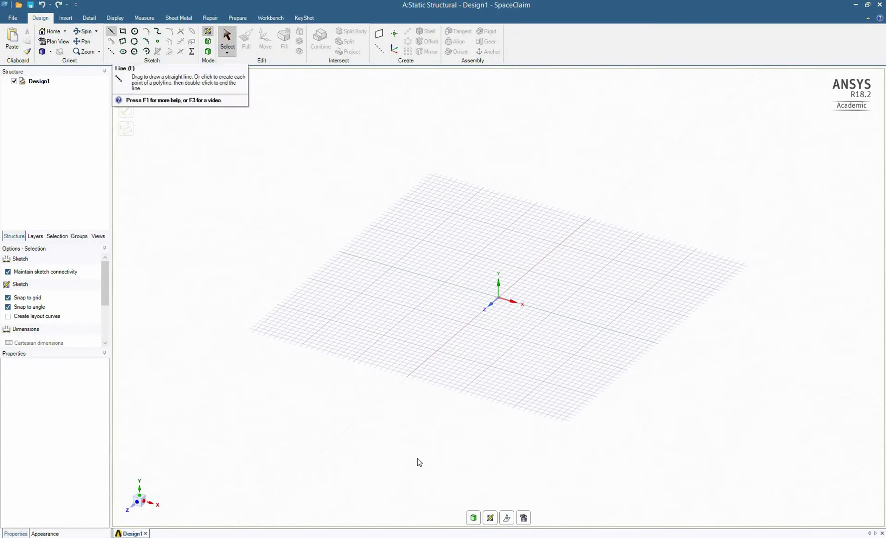
click(476, 518)
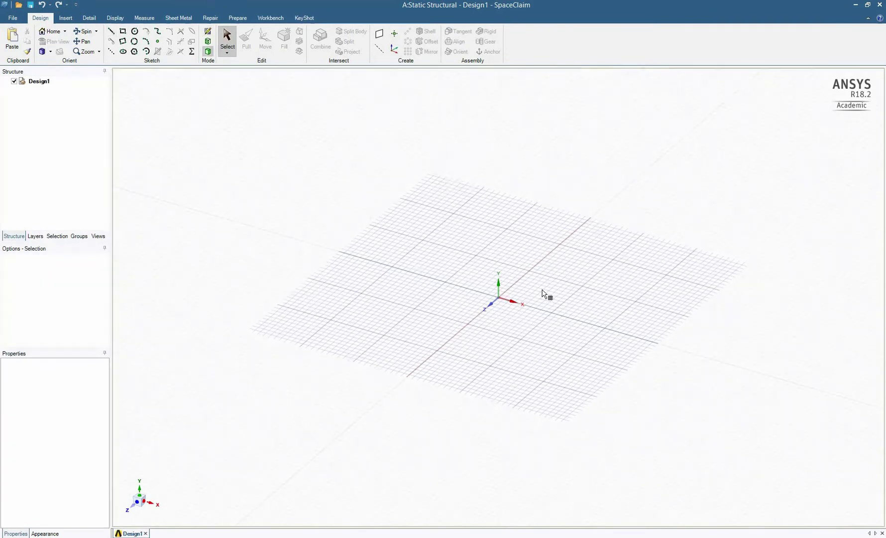
click(51, 51)
click(56, 124)
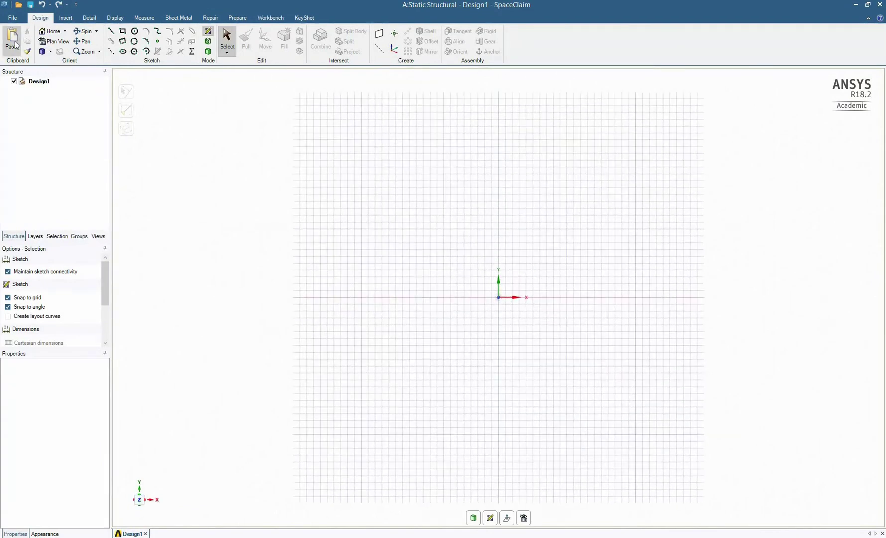
- Set the document length units to Meters and change the minor grid spacing in SpaceClaim Options
click(13, 18)
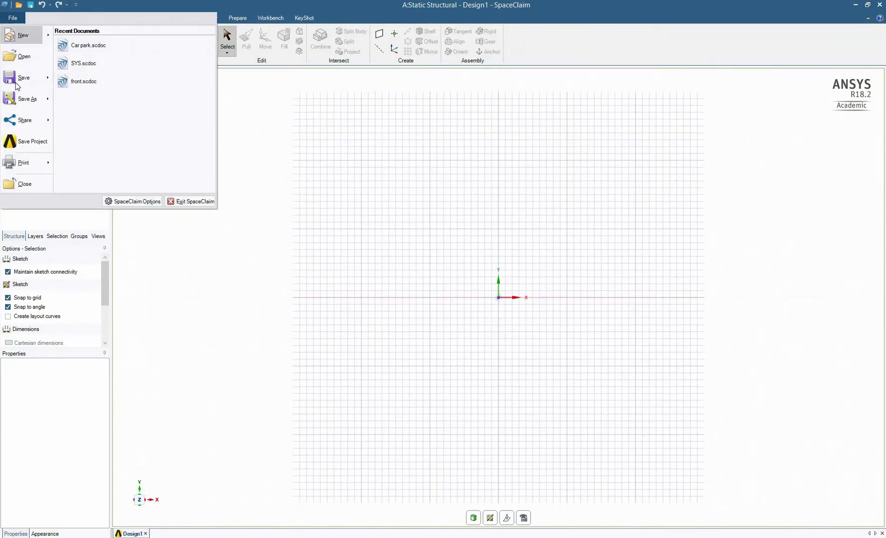
key(Escape)
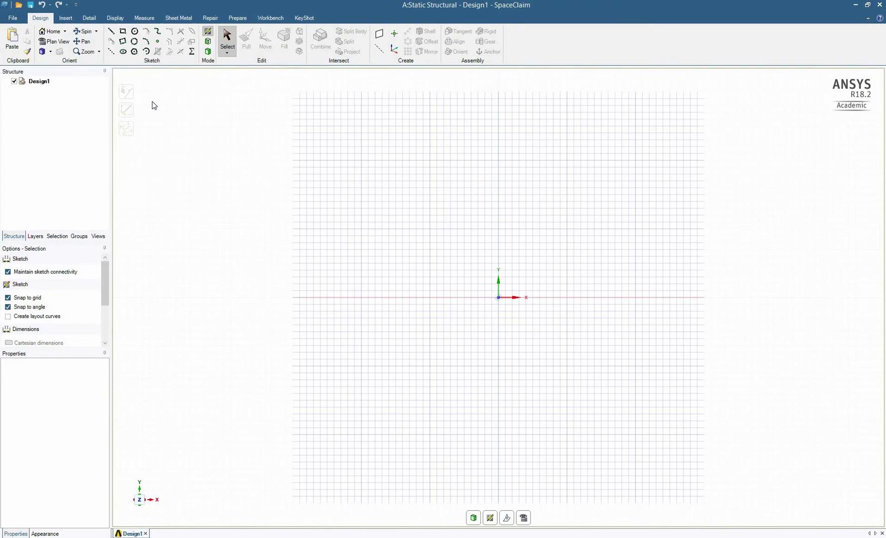
click(277, 196)
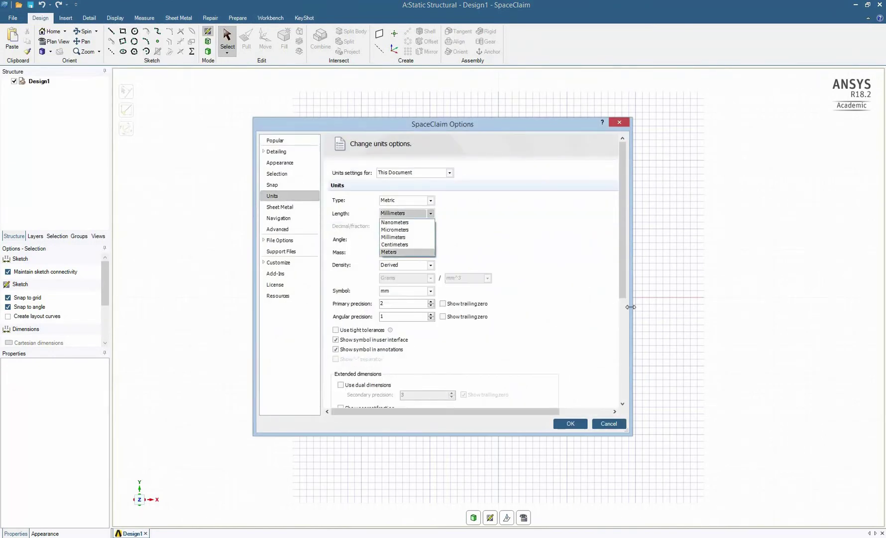
key(Return)
scroll(608, 340, down, 5)
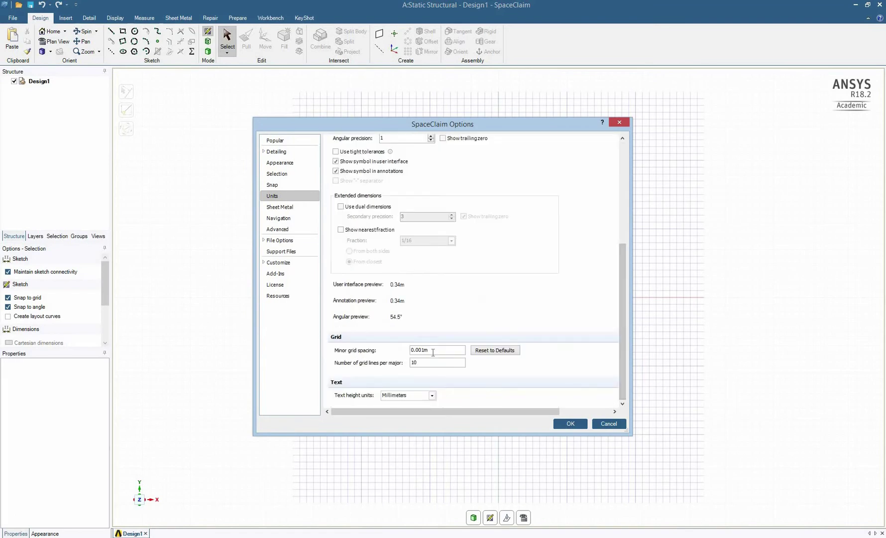
text(.1)
click(570, 423)
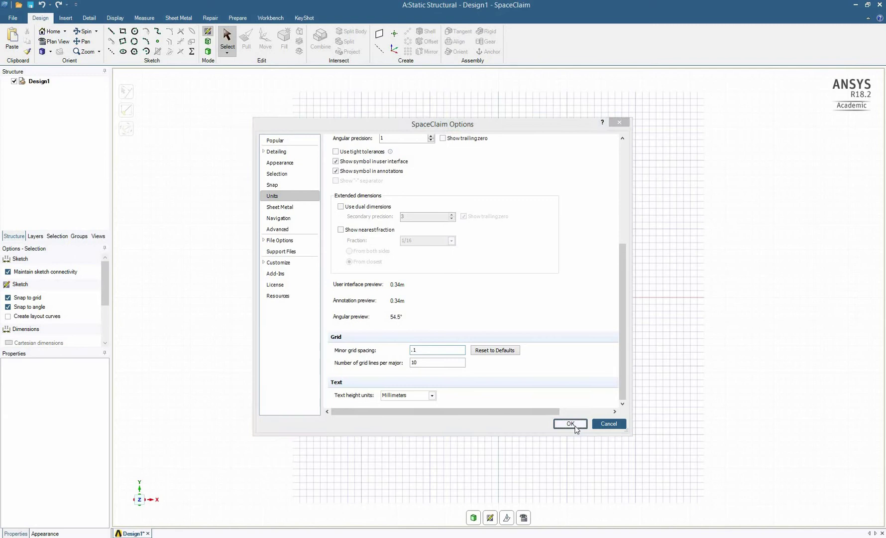
- Sketch a vertical column line up from the origin and a 7.5 m horizontal beam across its top
click(110, 30)
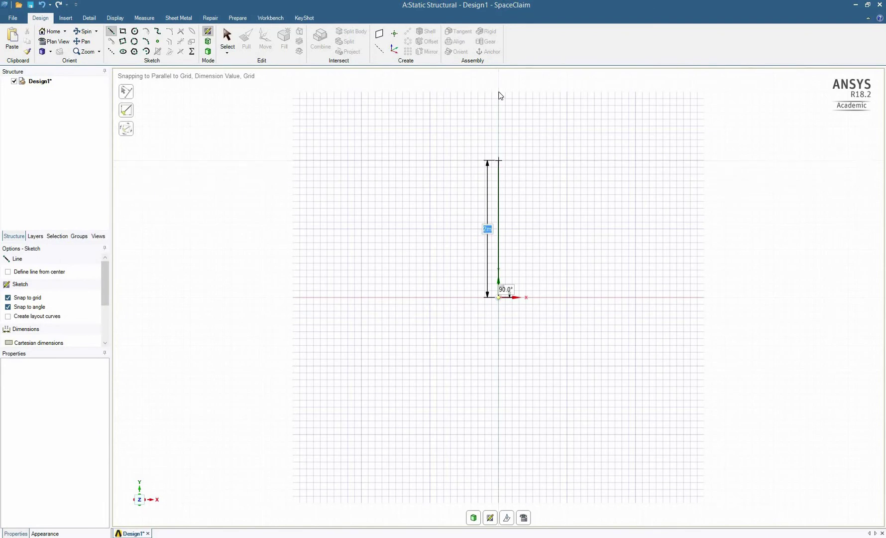
click(499, 91)
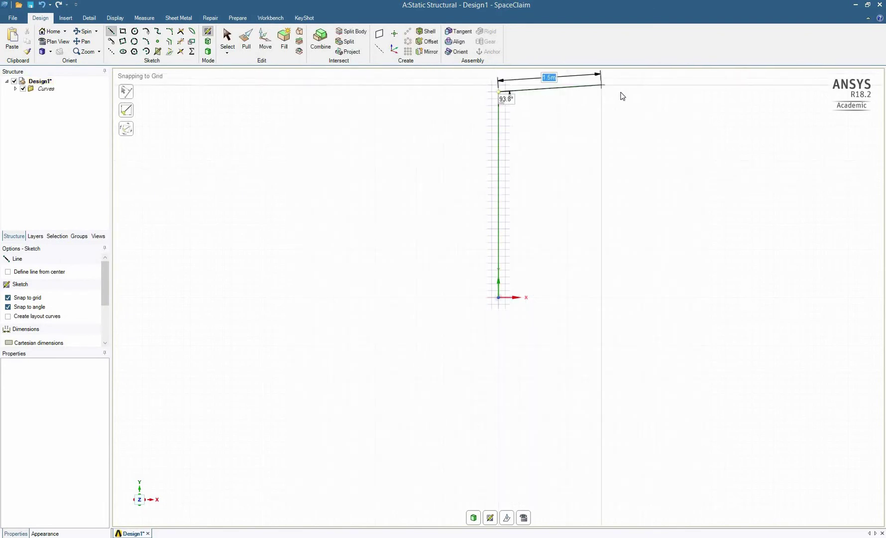
text(7)
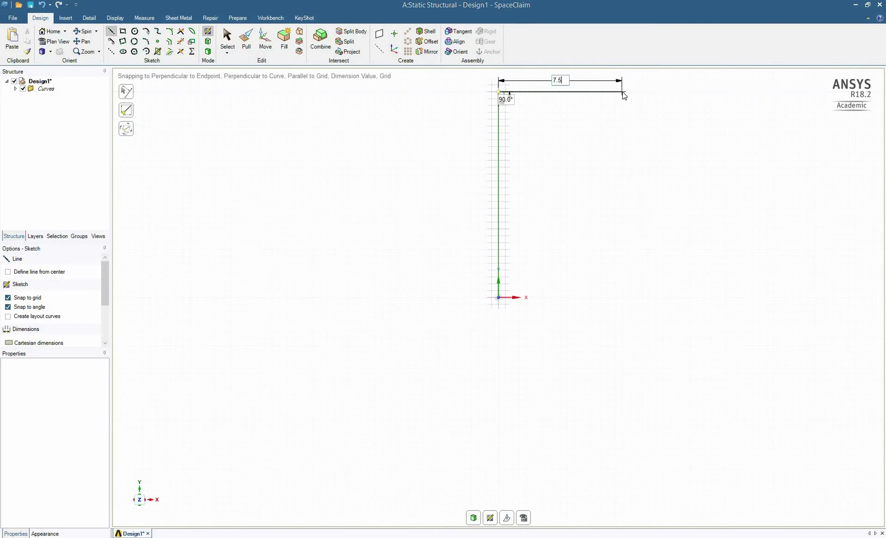
key(Return)
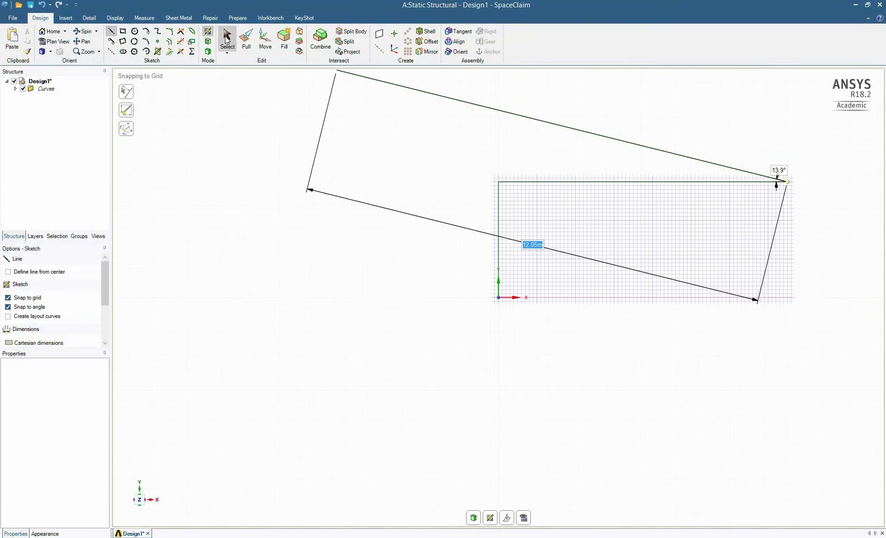
click(227, 37)
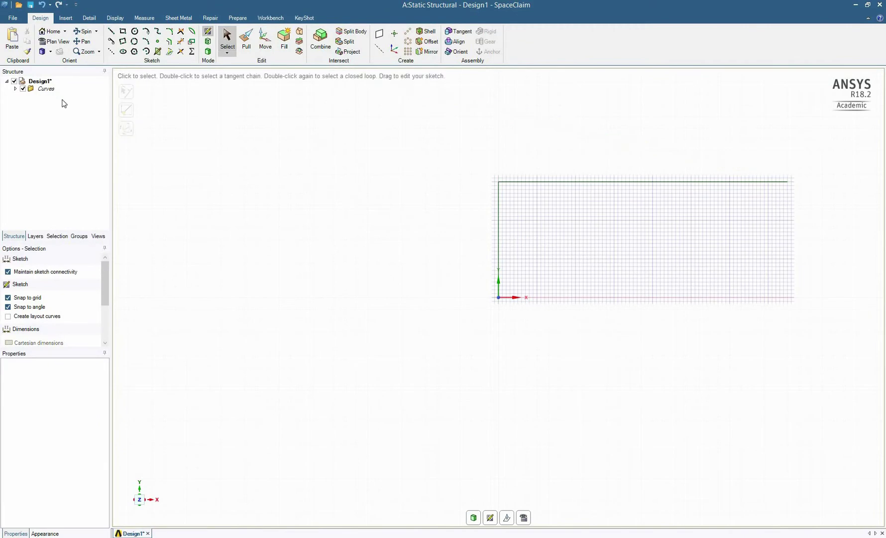
- Create three new components under Design1 named BeamX, BeamY and BeamZ
click(40, 81)
right_click(37, 82)
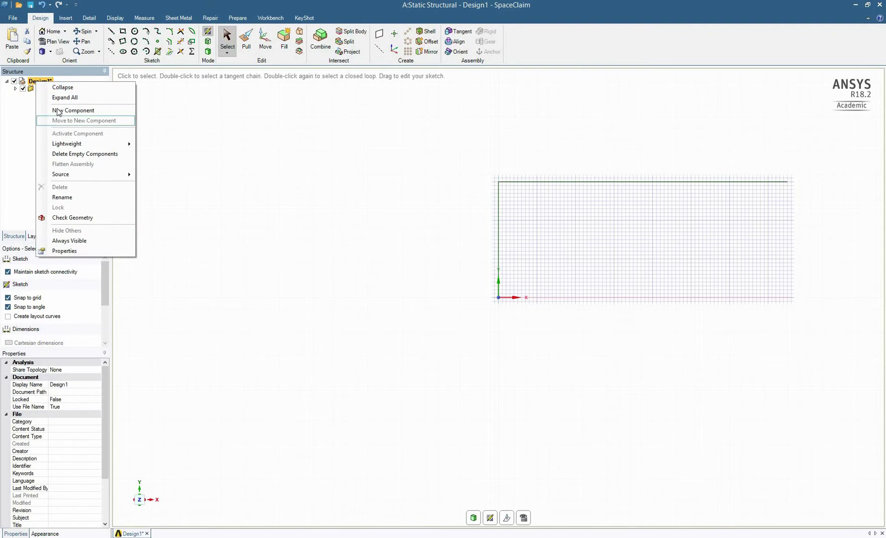
click(58, 110)
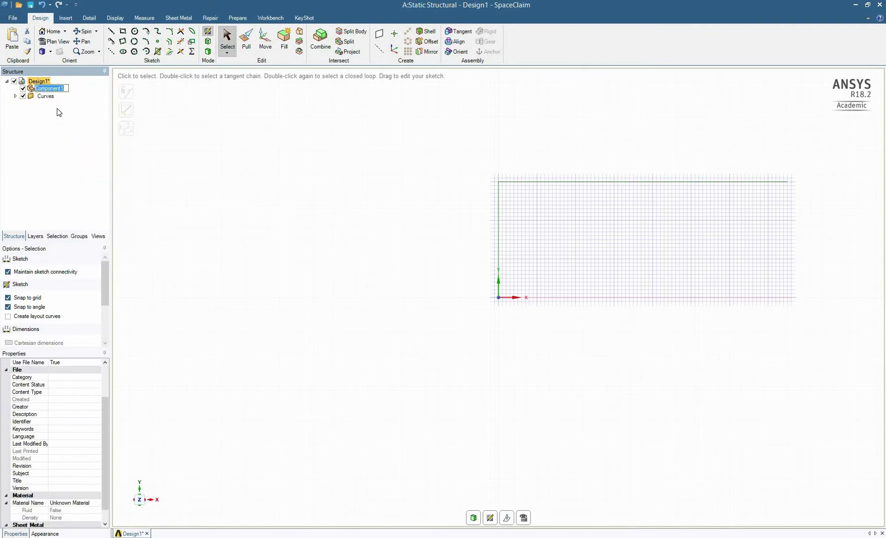
text(BeamX)
right_click(38, 83)
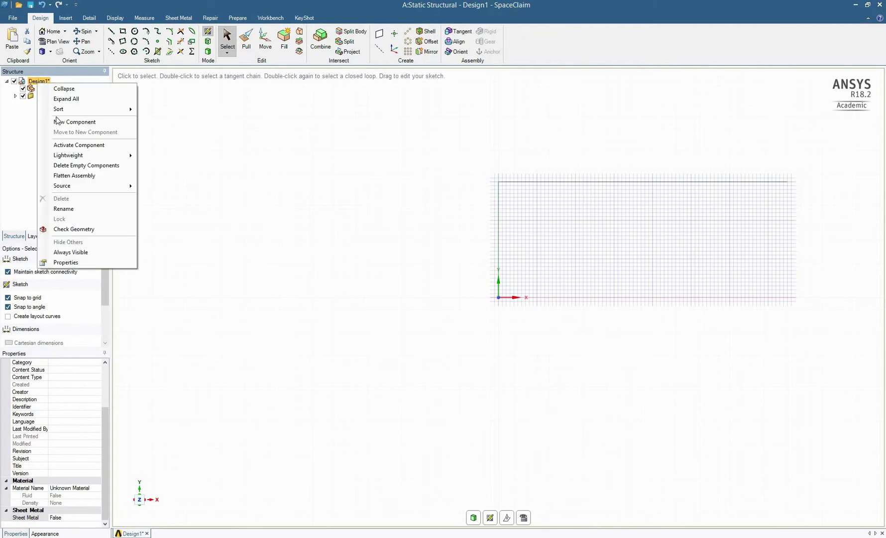
click(63, 122)
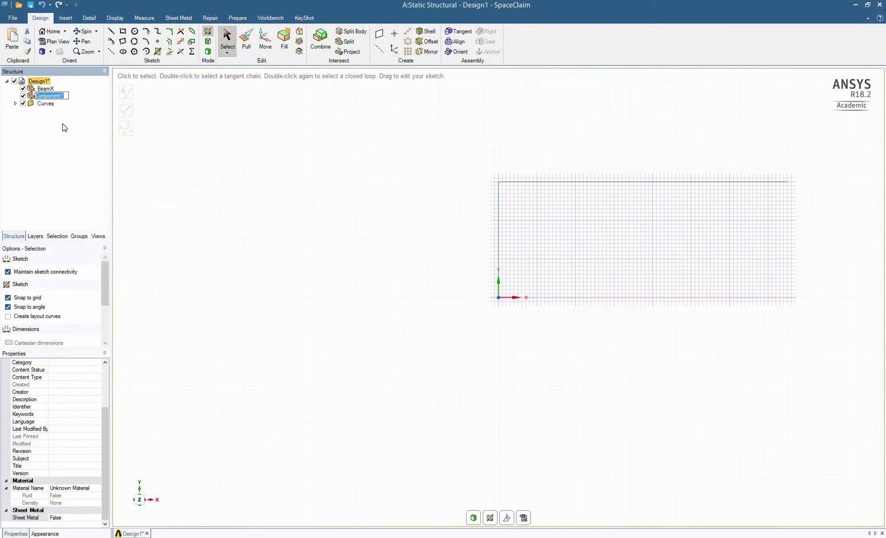
text(BeamY)
key(Return)
right_click(40, 84)
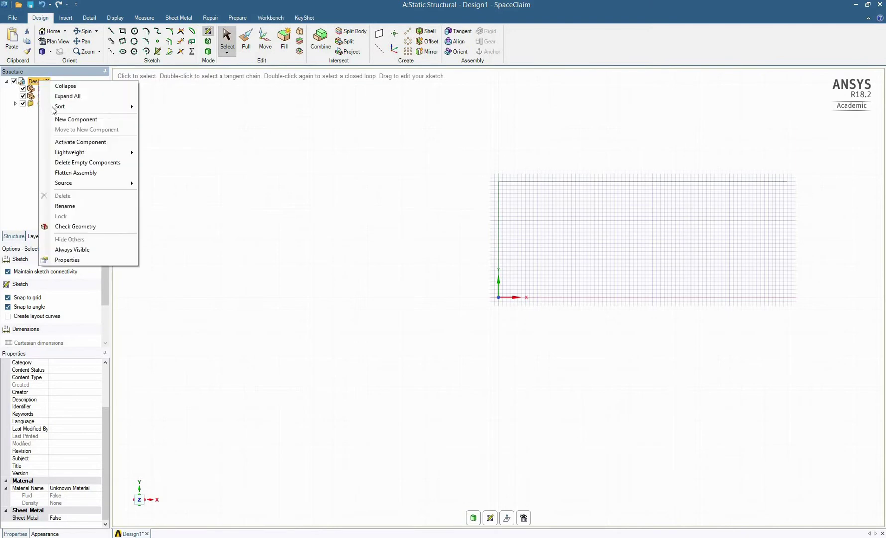
click(54, 117)
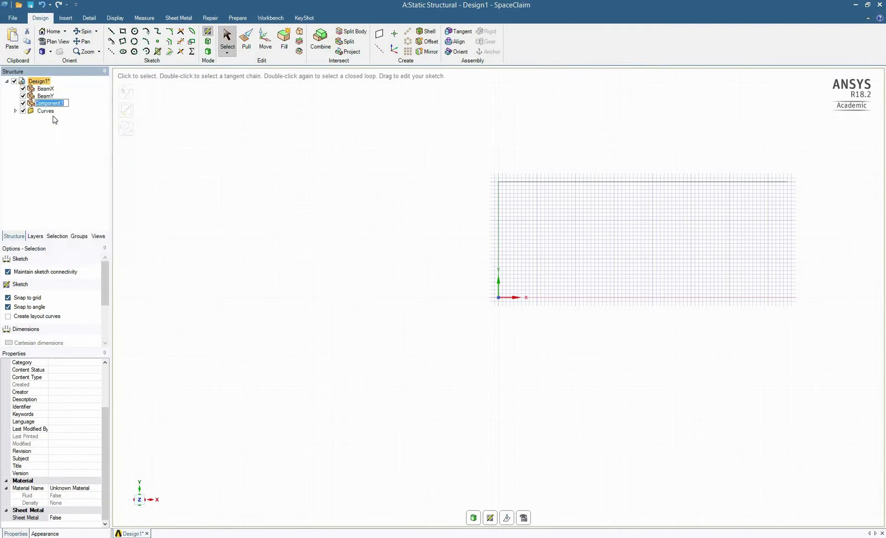
text(BeamZ)
- Move the vertical line into BeamY and the 7.5 m horizontal line into BeamX, then select both
click(19, 113)
click(51, 118)
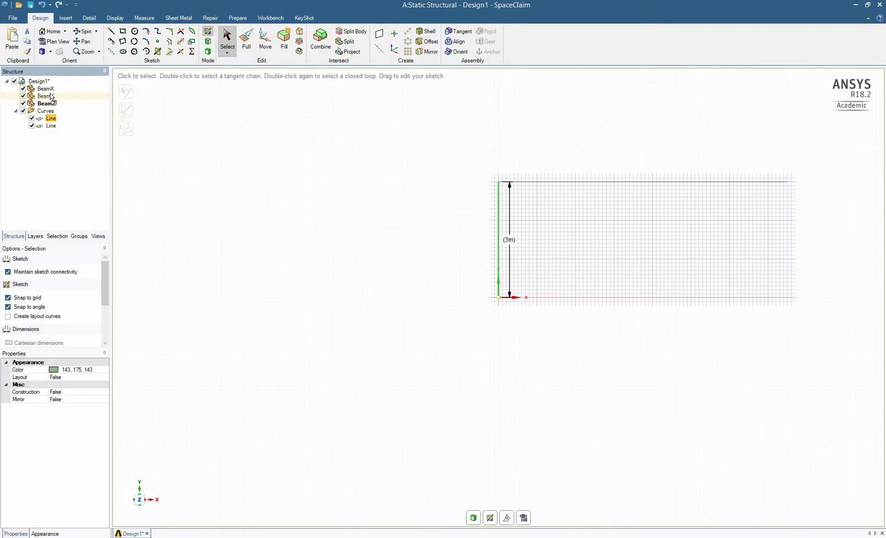
drag(52, 107, 46, 97)
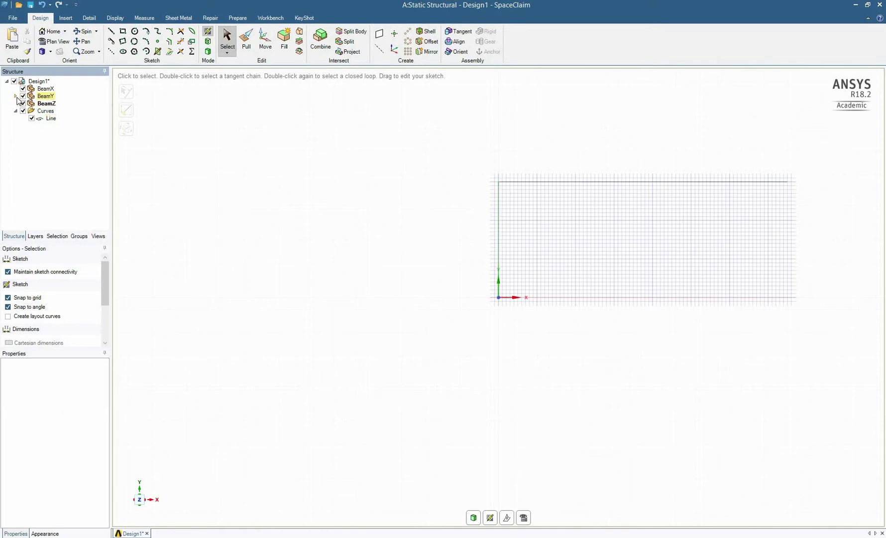
click(17, 97)
click(24, 103)
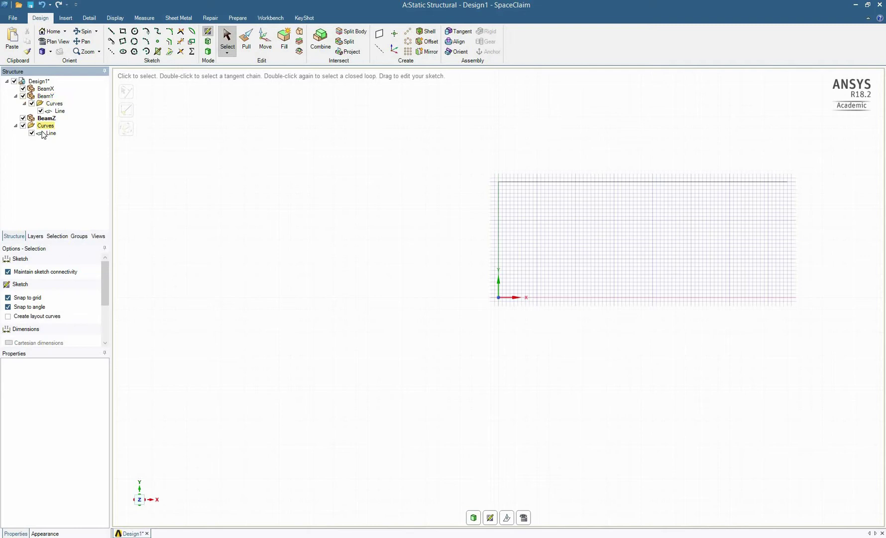
click(50, 133)
drag(50, 134, 26, 90)
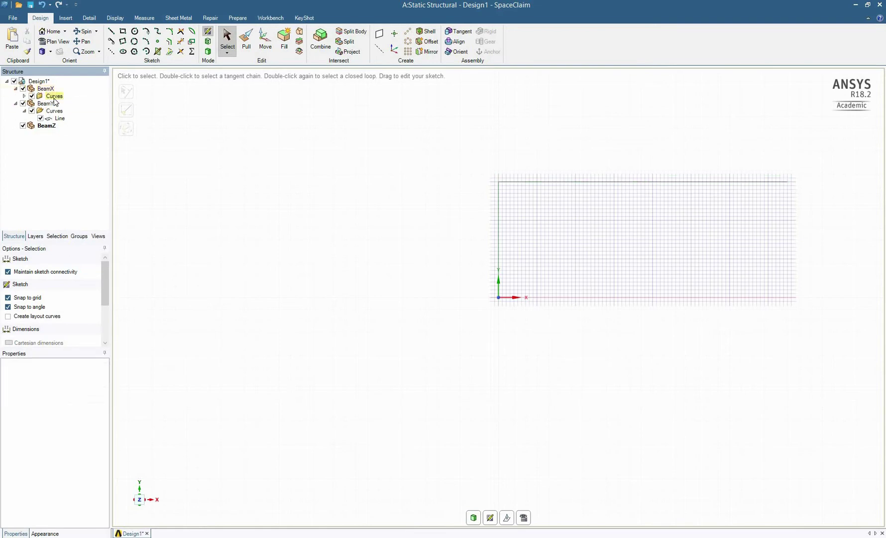
click(53, 97)
click(24, 95)
click(59, 103)
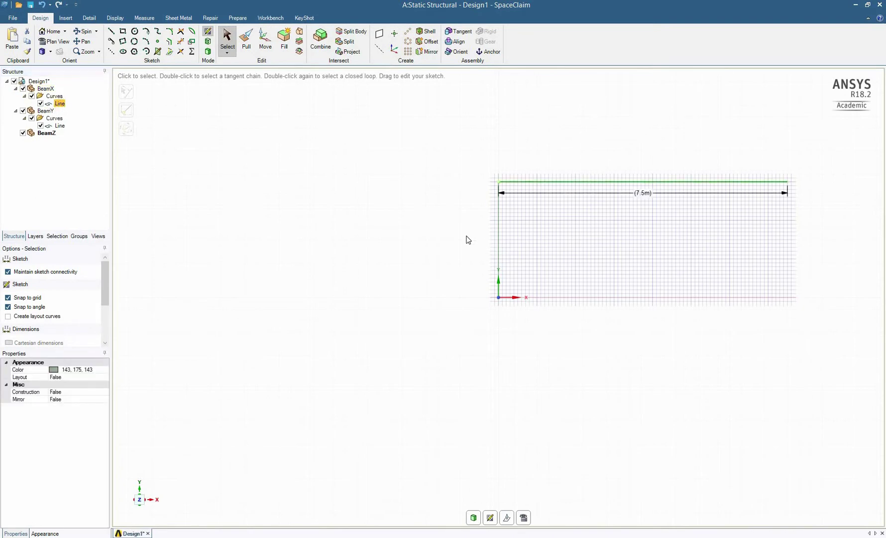
ctrl+click(497, 223)
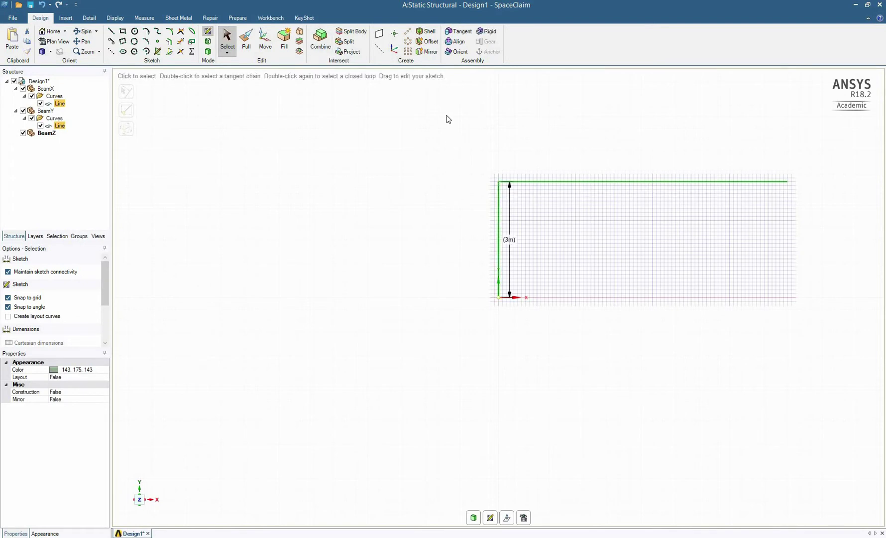
- Linear-pattern the selected beam and column lines 4 times along X at 7.5 m pitch
click(408, 32)
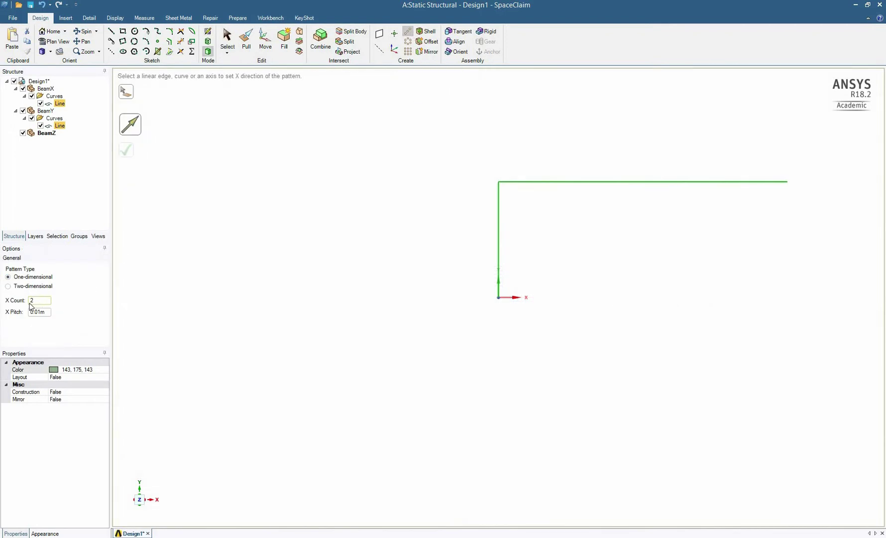
click(29, 303)
text(4)
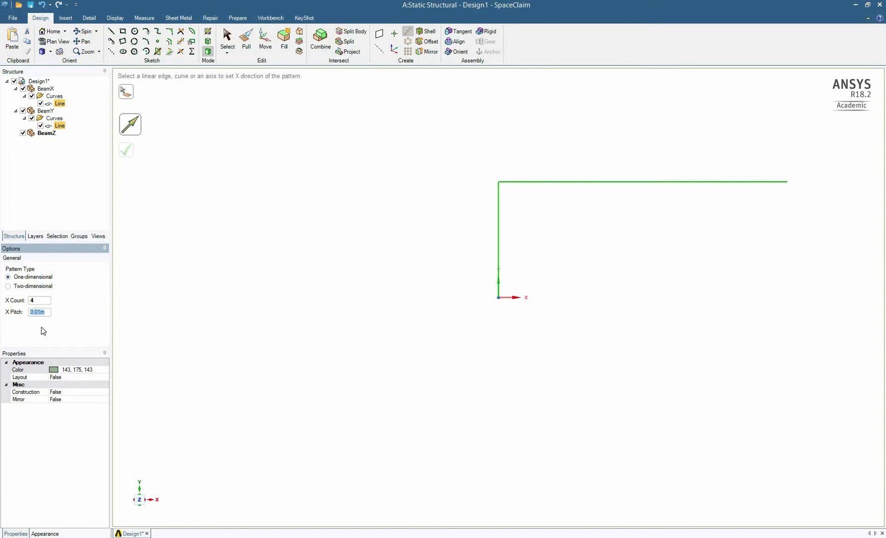
click(624, 181)
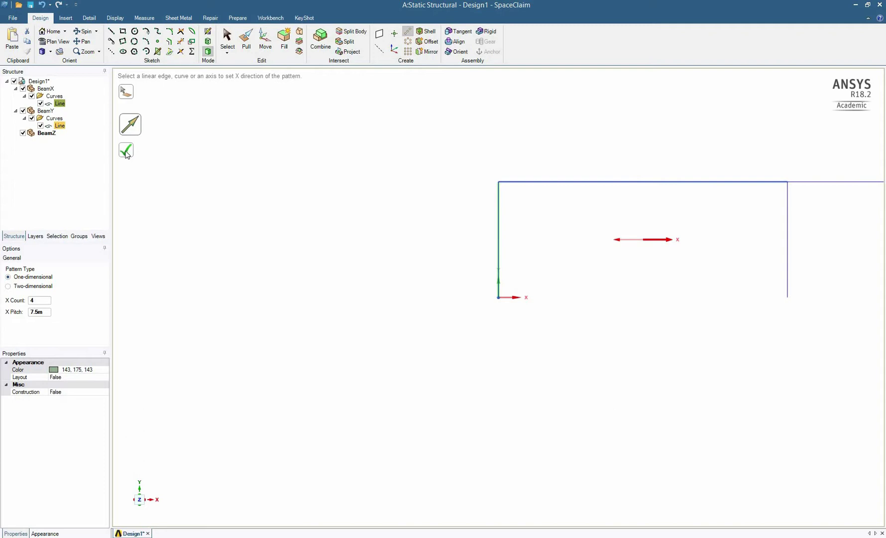
click(126, 151)
- Orient the view to Front and make BeamY the active component
scroll(440, 415, up, 2)
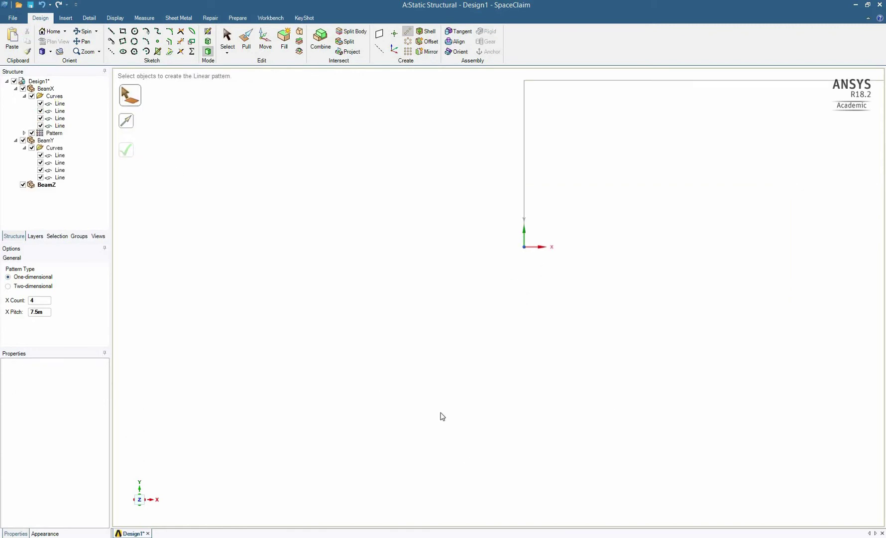
scroll(441, 415, down, 3)
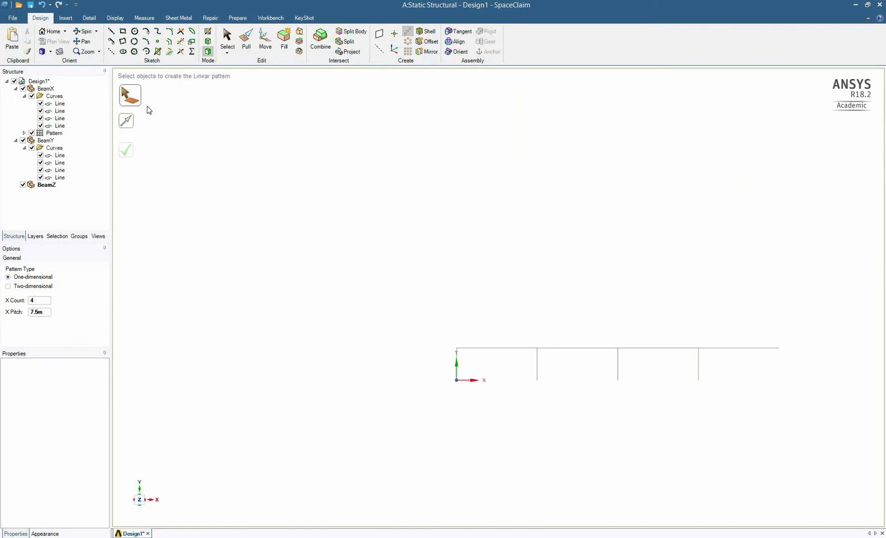
click(50, 51)
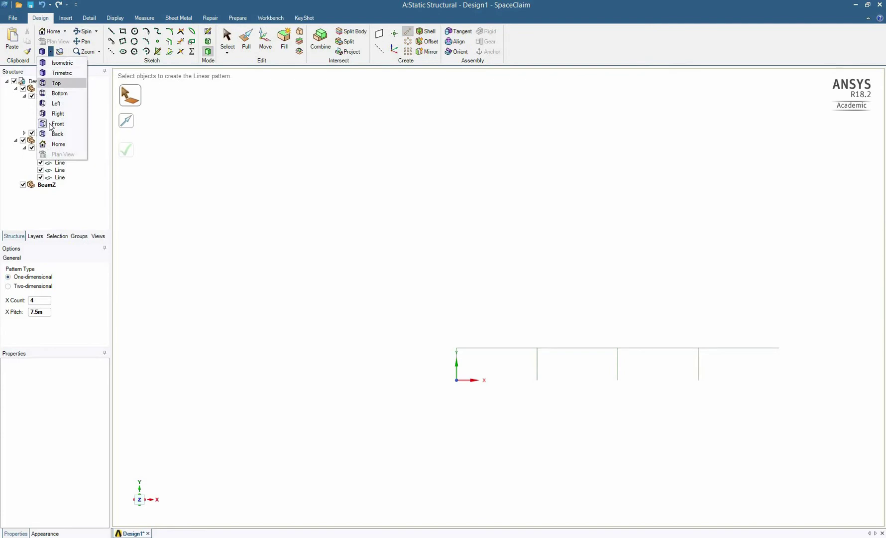
click(52, 125)
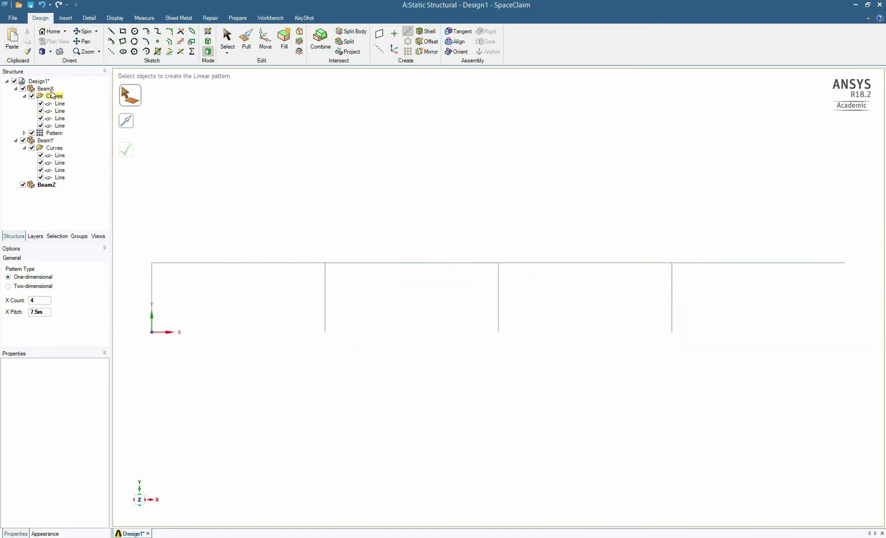
right_click(50, 141)
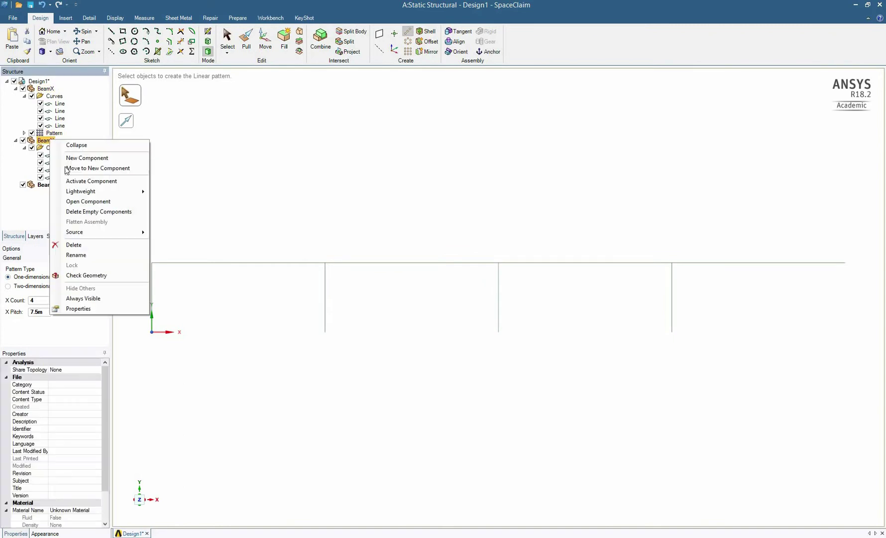
click(74, 181)
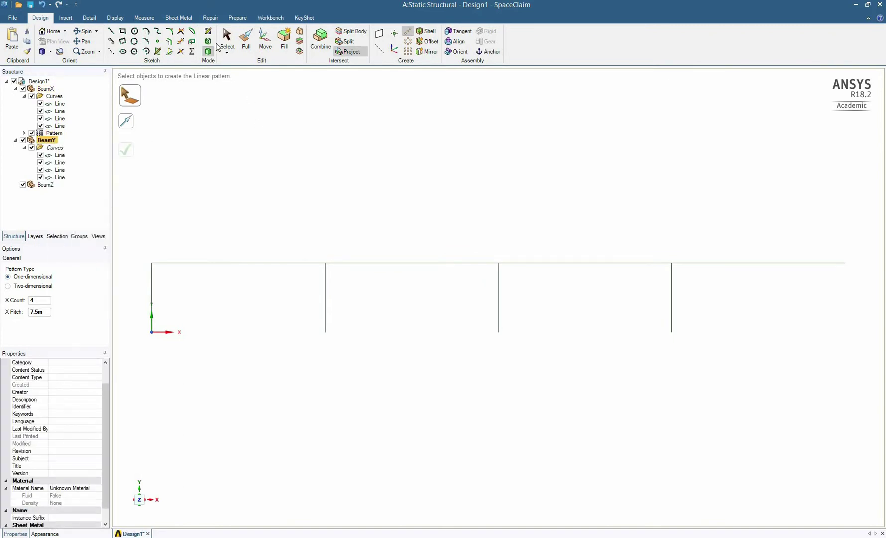
- Draw a 3 m vertical column down from the top-right beam end, end the sketch, and view in Trimetric
click(111, 31)
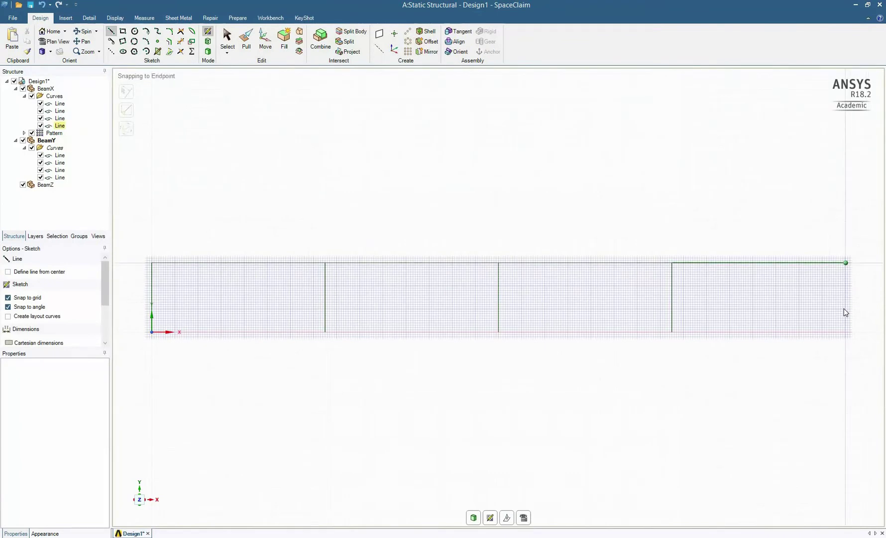
click(846, 262)
text(3)
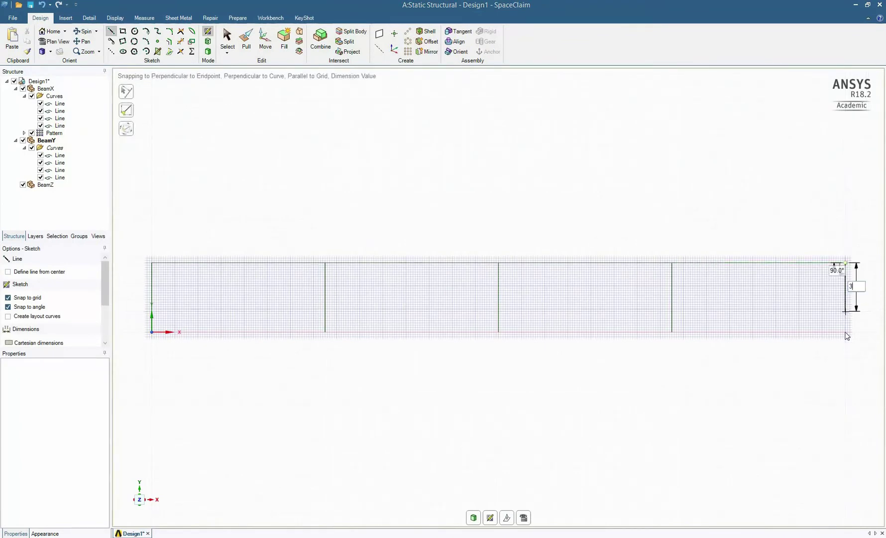
key(Return)
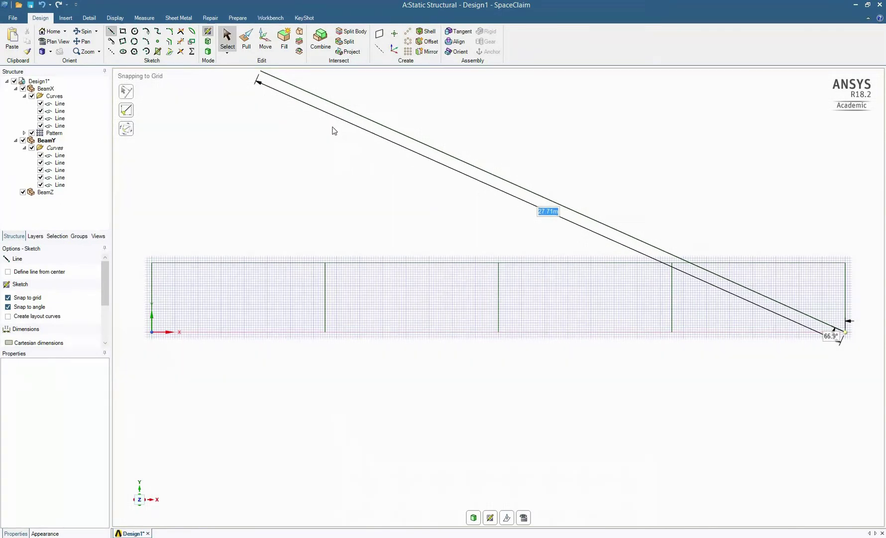
key(Escape)
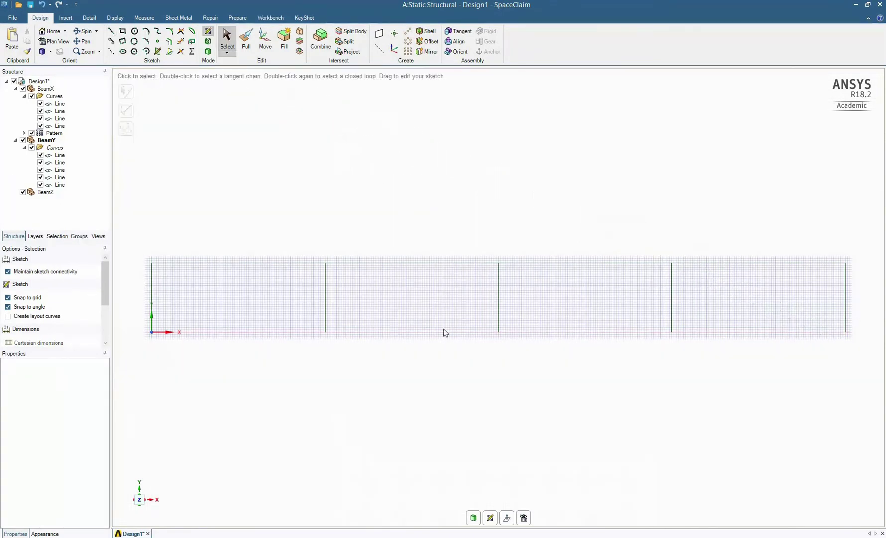
click(474, 519)
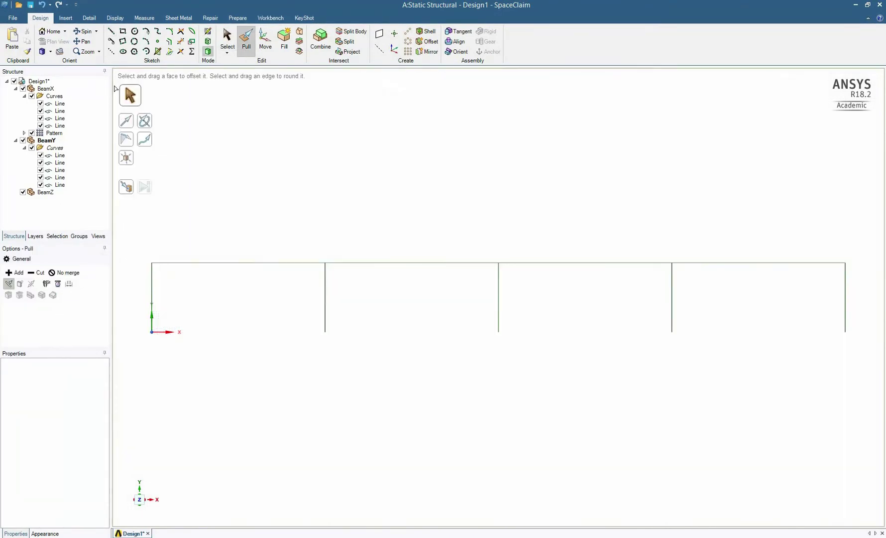
click(45, 53)
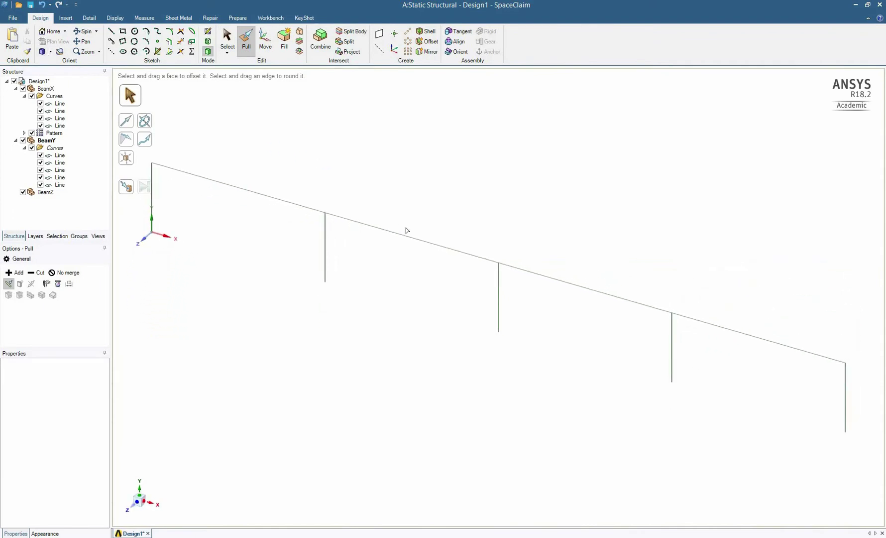
scroll(407, 230, up, 2)
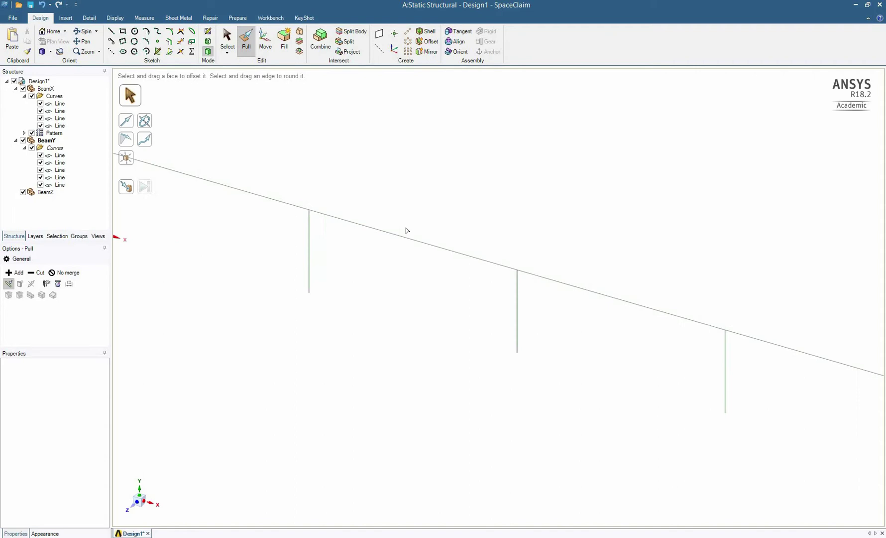
scroll(407, 230, down, 4)
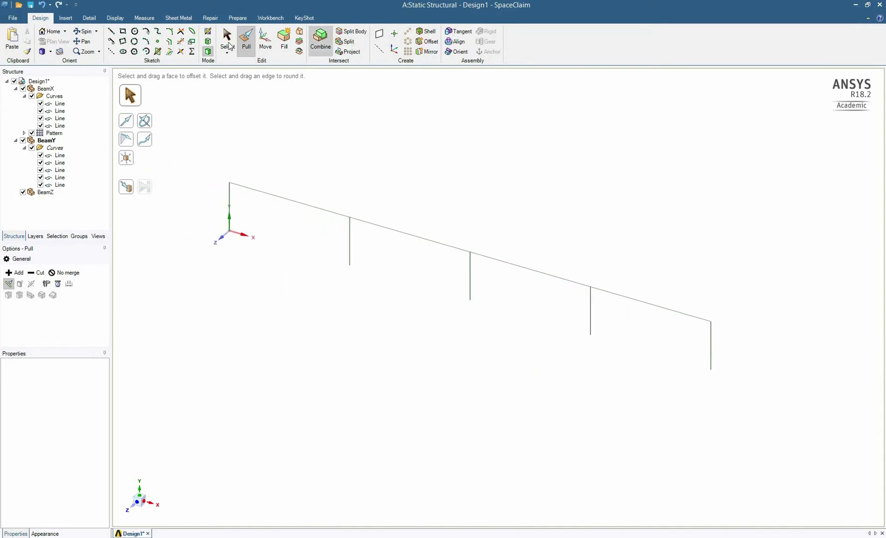
- Select all frame lines and copy them 7 m along Z with the Move tool
click(229, 42)
drag(716, 375, 185, 134)
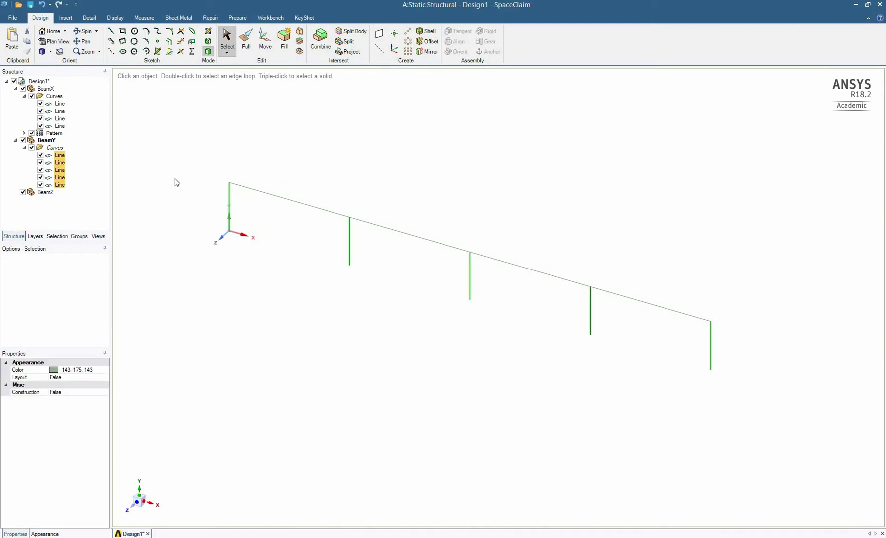
ctrl+click(59, 104)
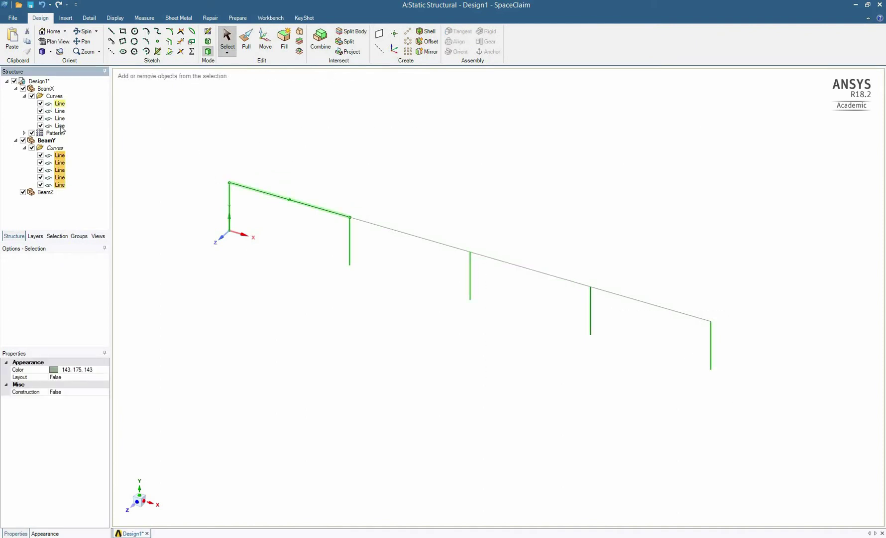
click(266, 40)
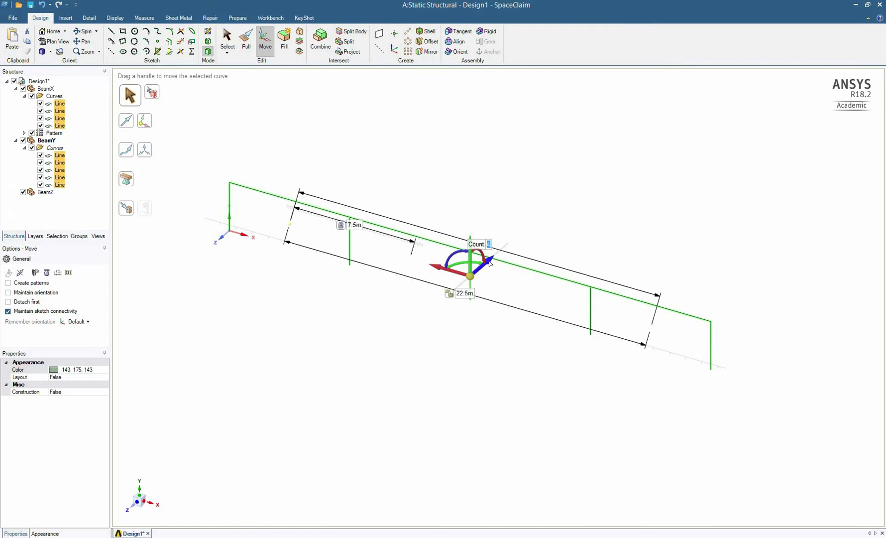
ctrl+drag(490, 262, 432, 309)
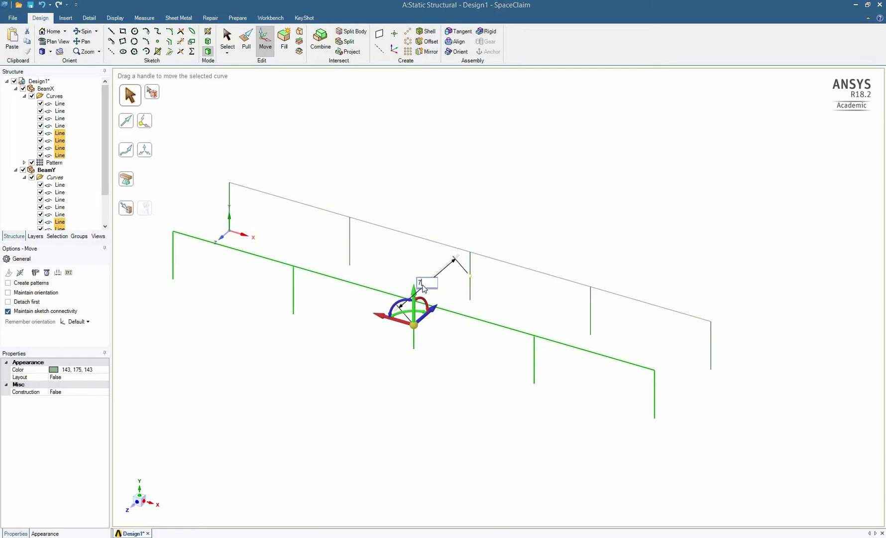
text(7)
key(Return)
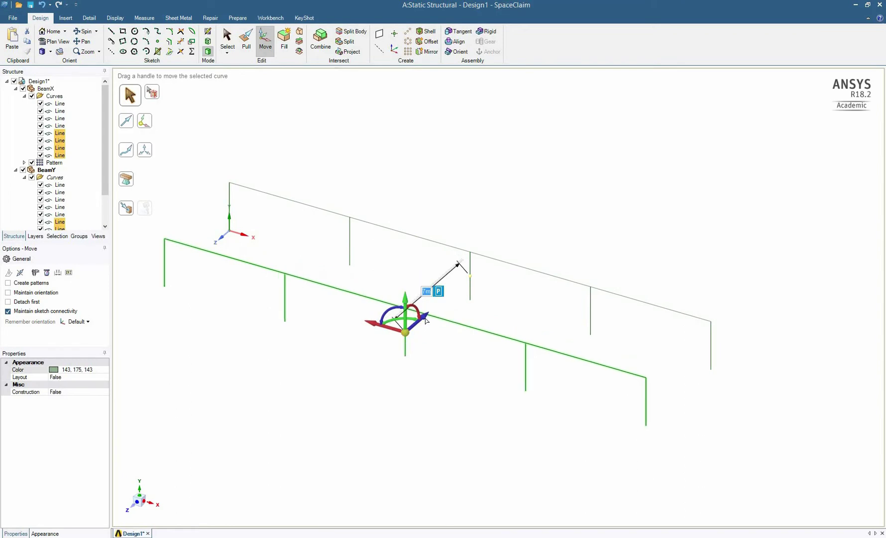
- Make a second frame copy offset 12 m along Z
ctrl+drag(427, 321, 374, 361)
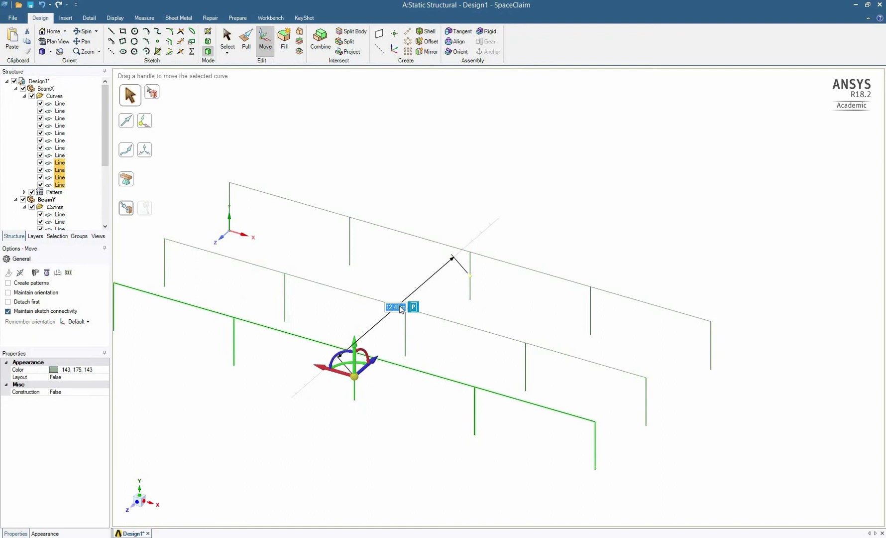
click(396, 307)
text(12)
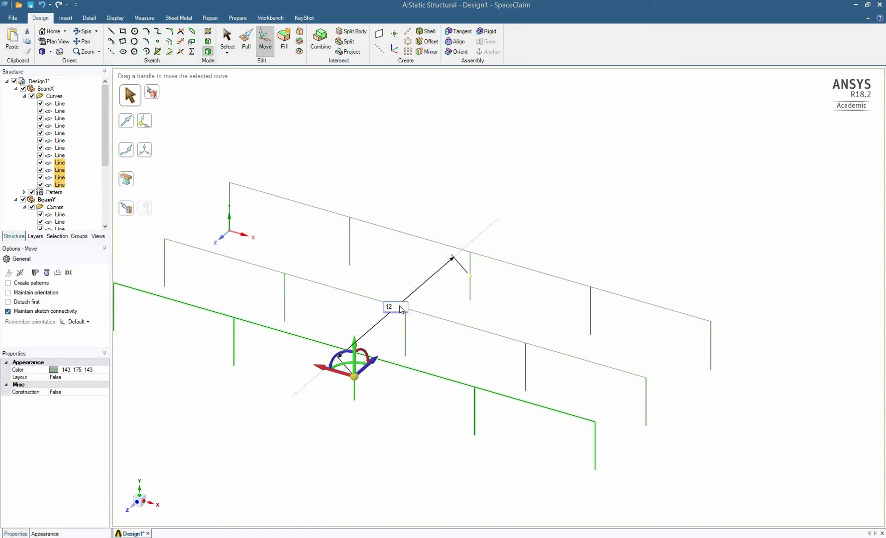
key(Return)
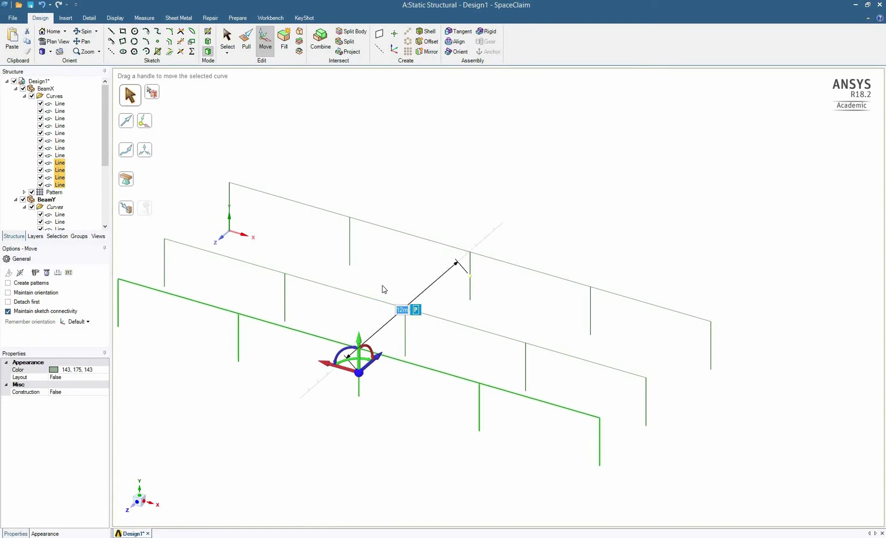
click(228, 39)
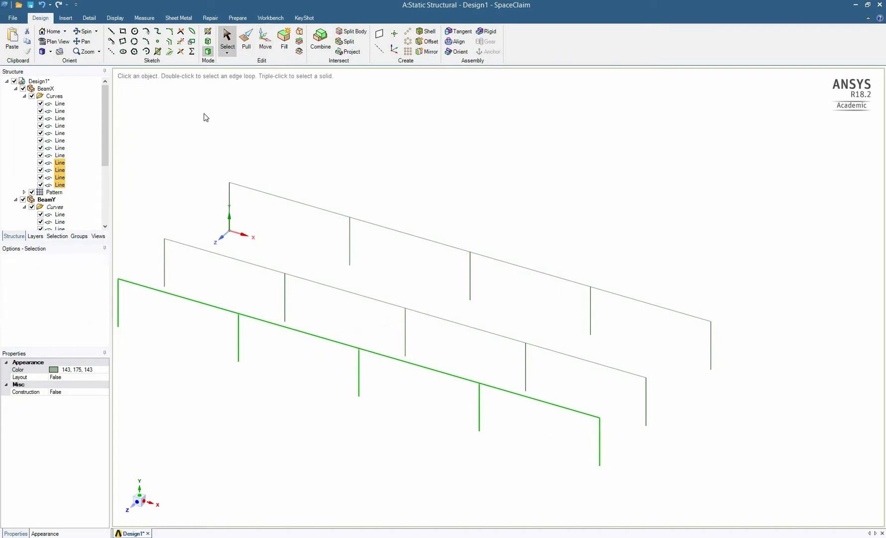
- Tidy the Structure tree and make BeamZ the active component
click(15, 199)
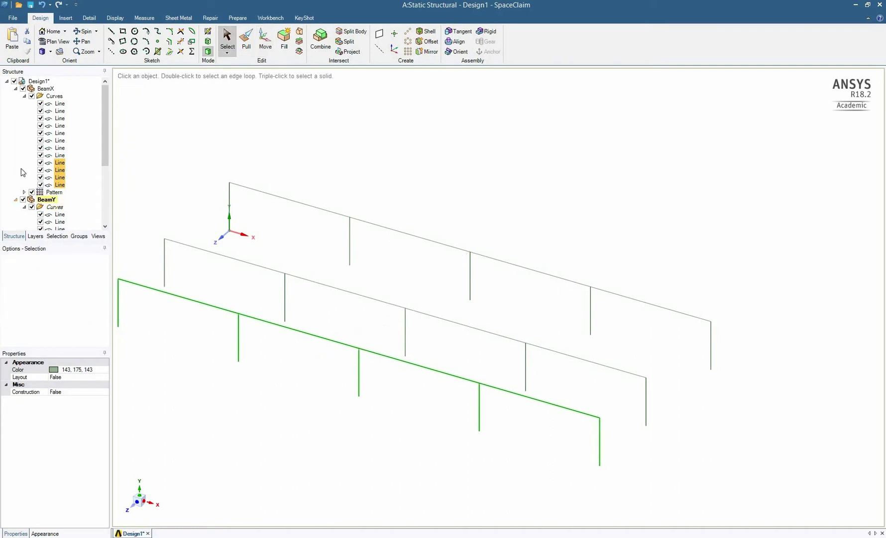
click(25, 96)
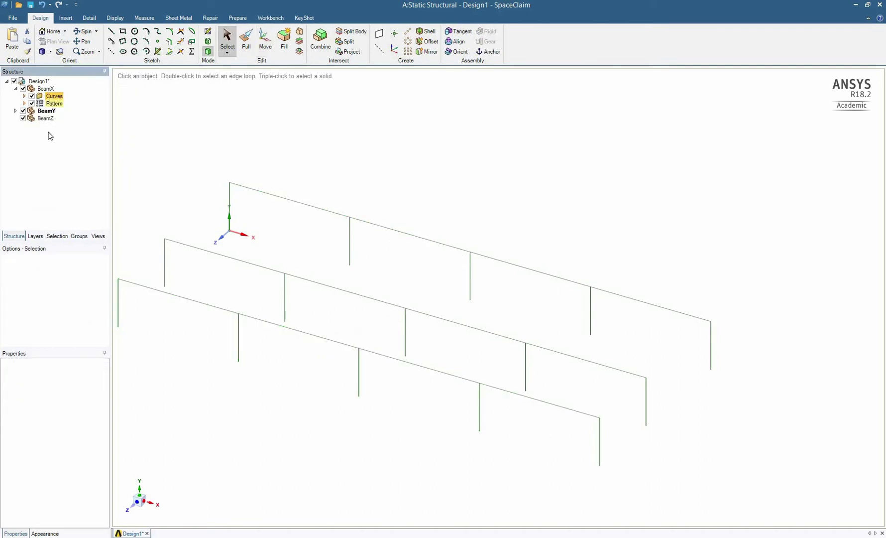
click(16, 110)
right_click(45, 127)
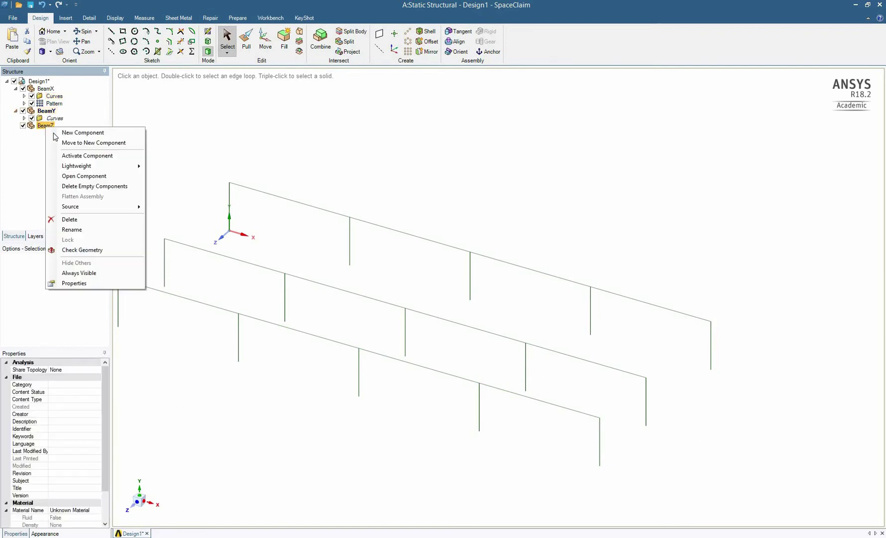
click(75, 155)
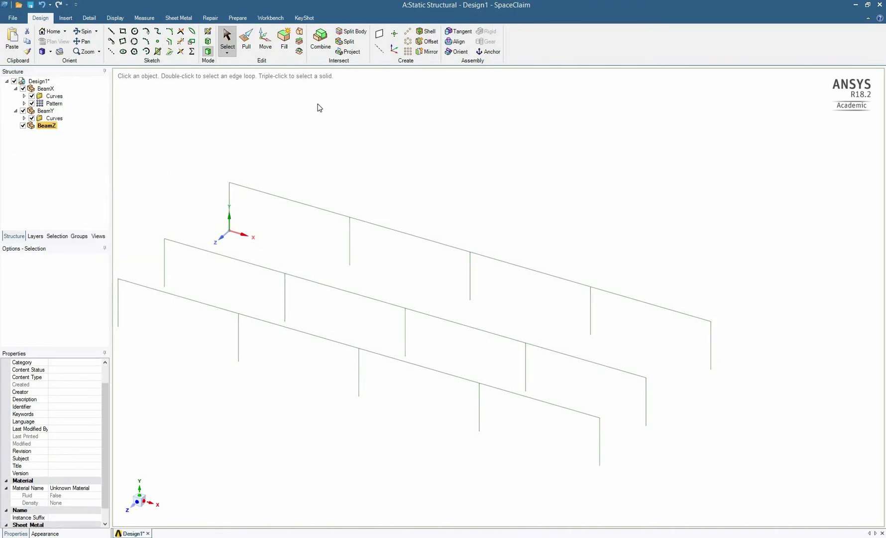
- Create a plane at the top corner vertex of the first column, at origin (0, 3, 0), inside BeamZ
click(379, 35)
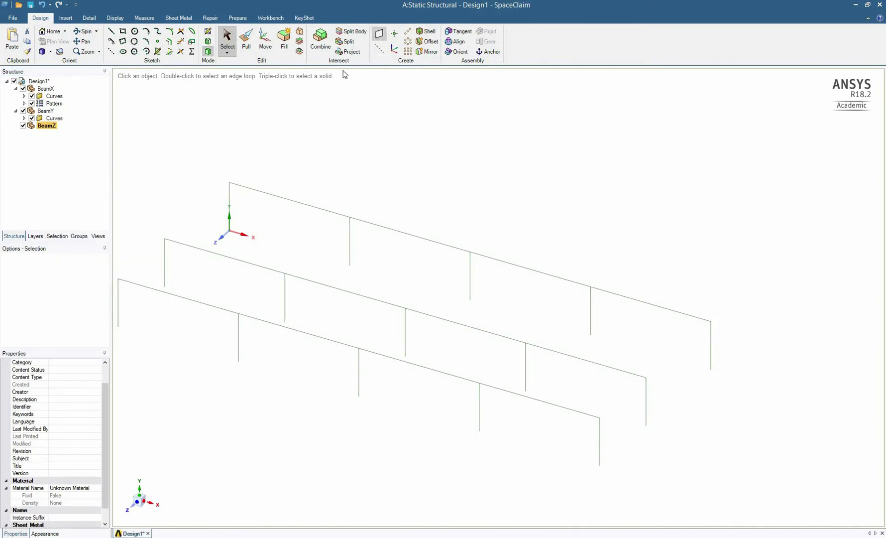
click(229, 183)
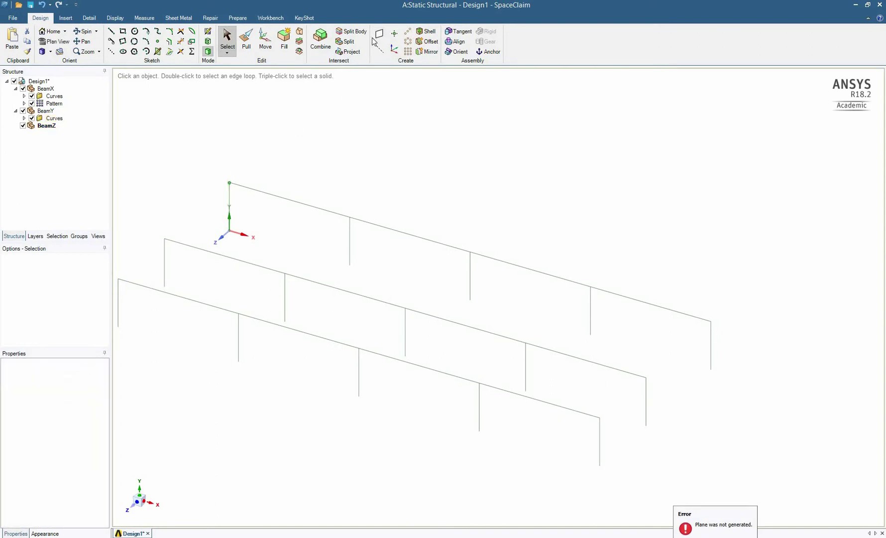
click(245, 183)
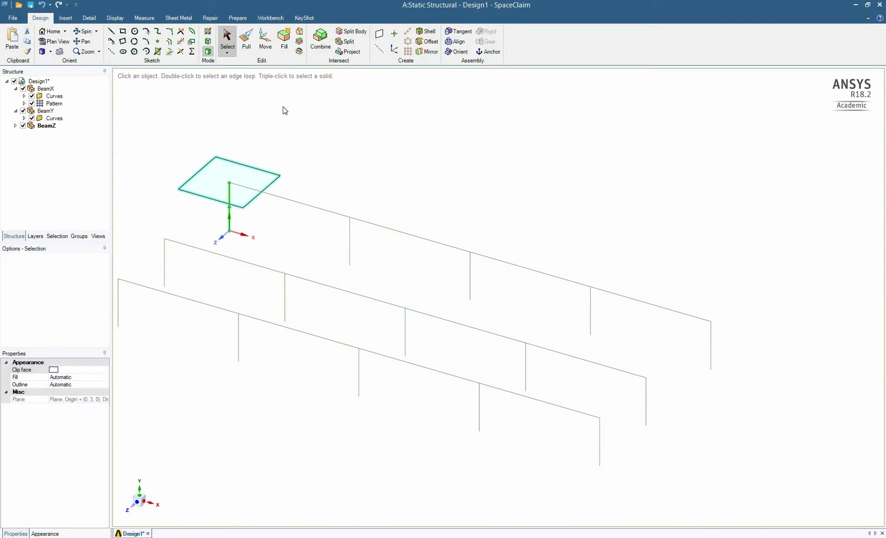
click(16, 125)
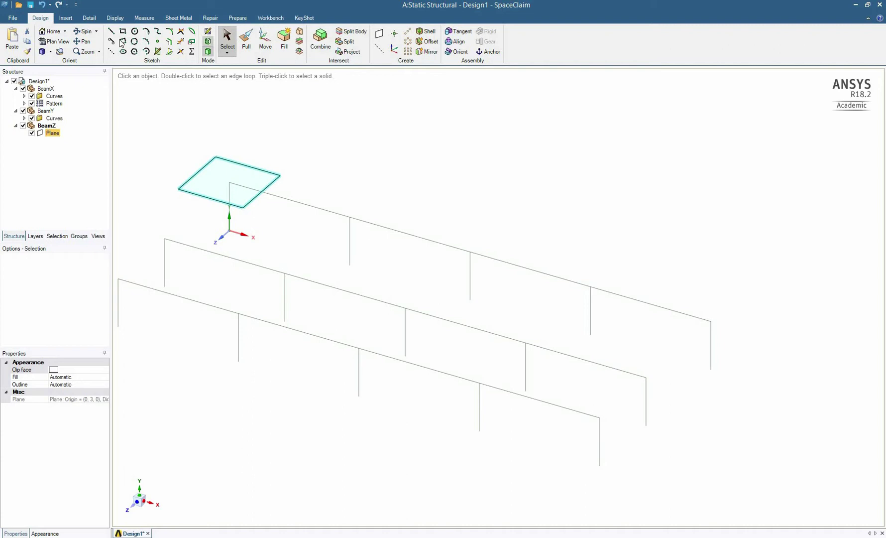
- Sketch BeamZ lines on the new plane joining the three frame tops along the left end
click(110, 31)
click(247, 207)
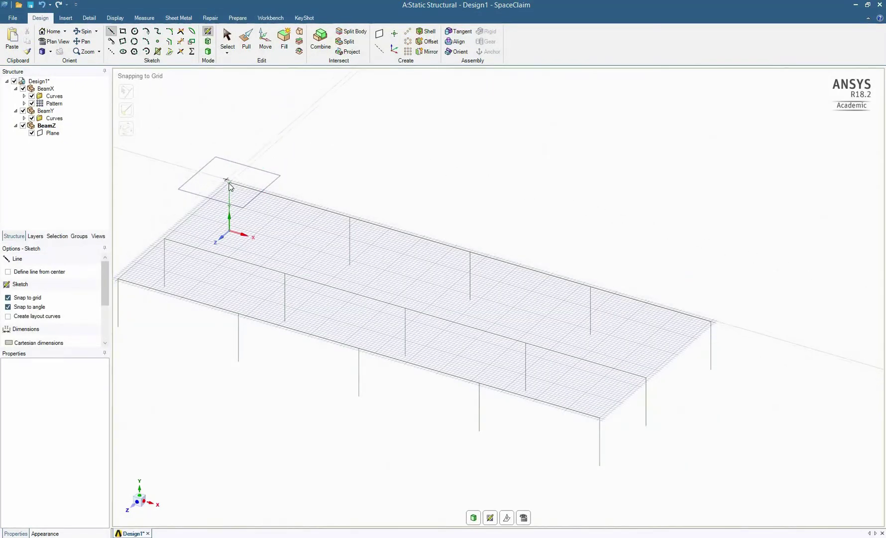
click(171, 235)
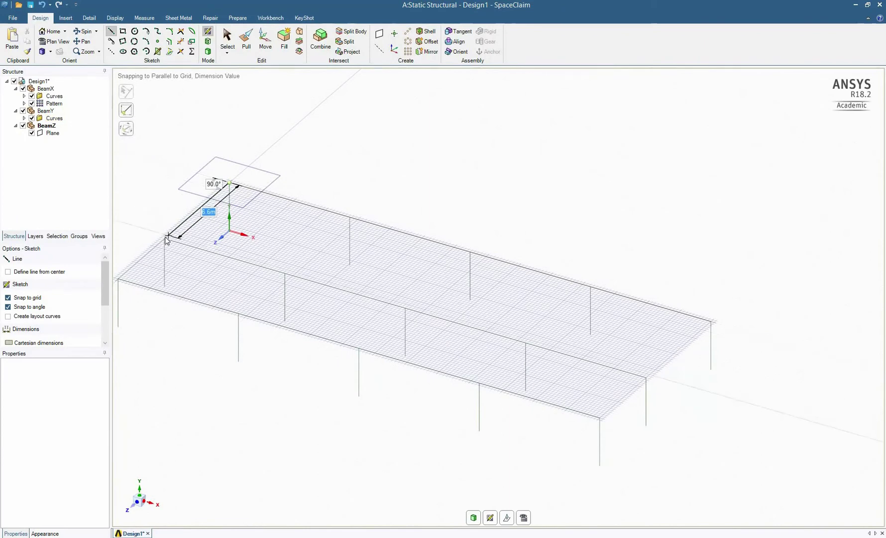
click(164, 239)
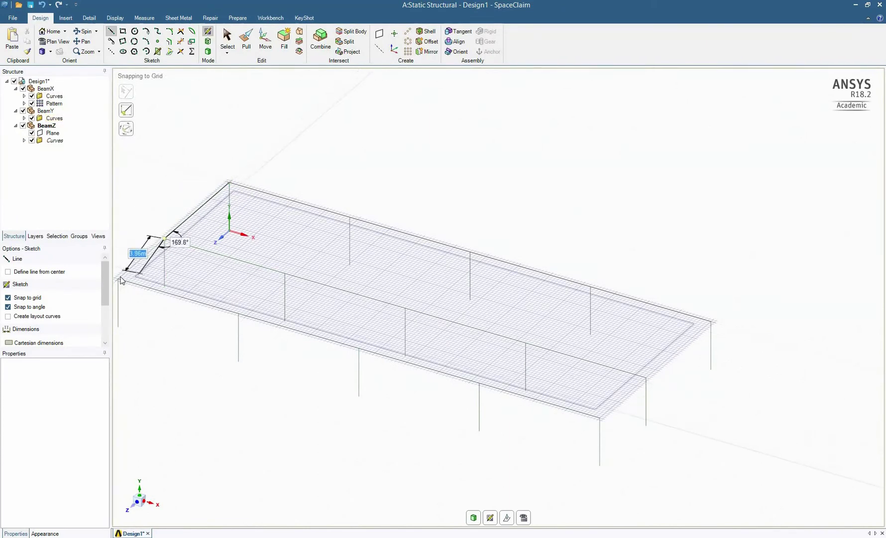
click(119, 279)
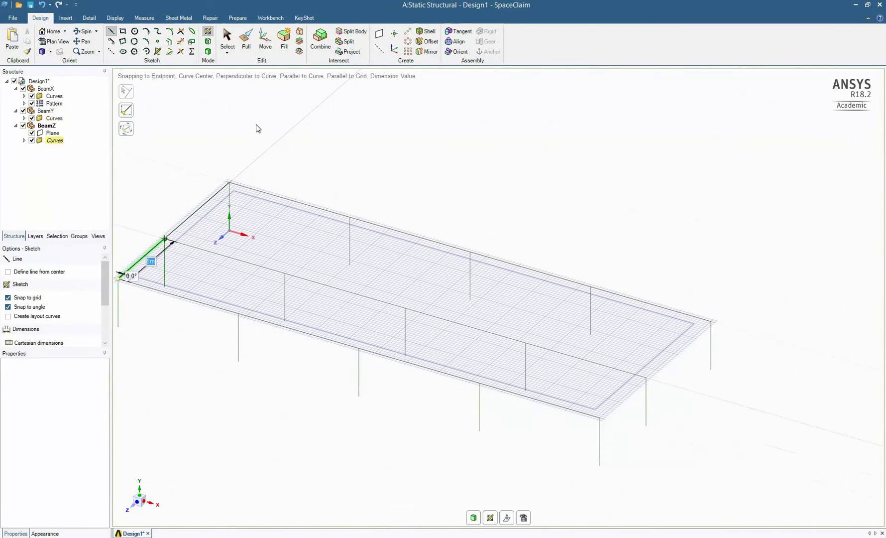
click(228, 45)
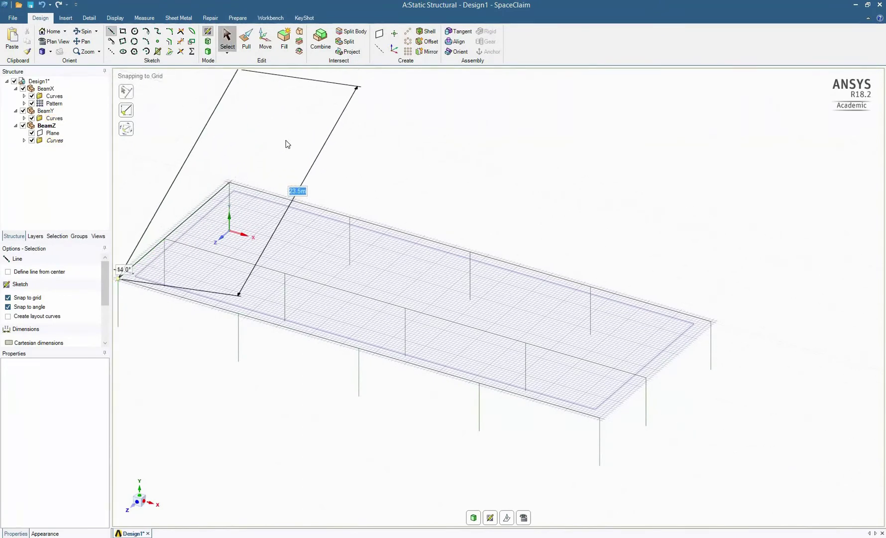
- Pattern the left-end cross lines 5 times at 7.5 m pitch along the front edge
click(209, 199)
double_click(155, 248)
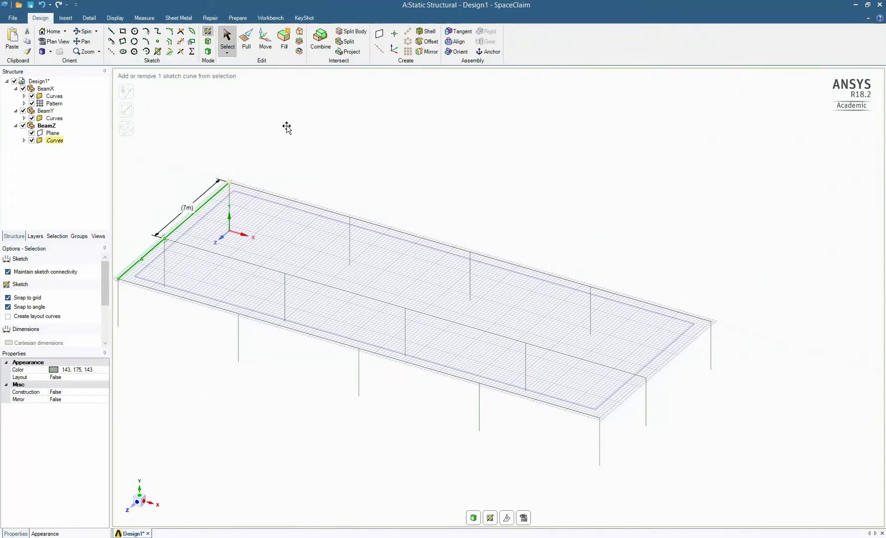
click(408, 31)
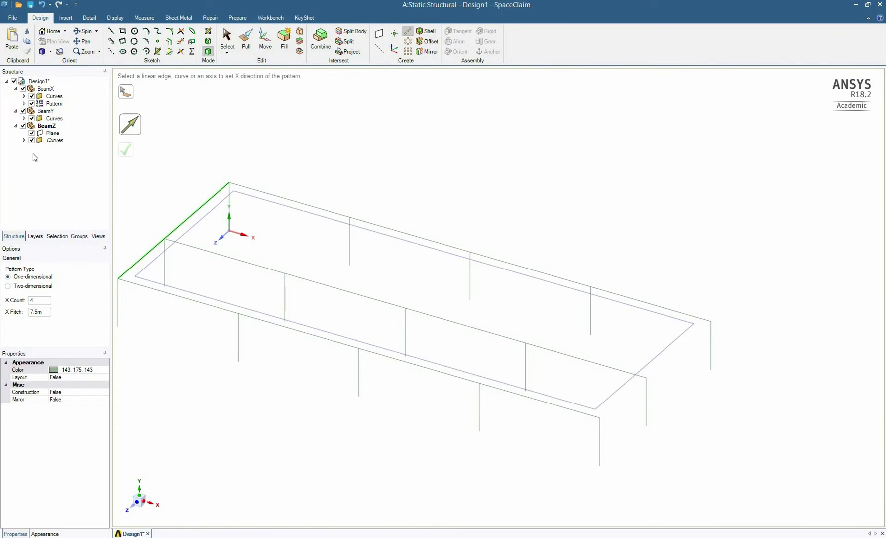
click(21, 302)
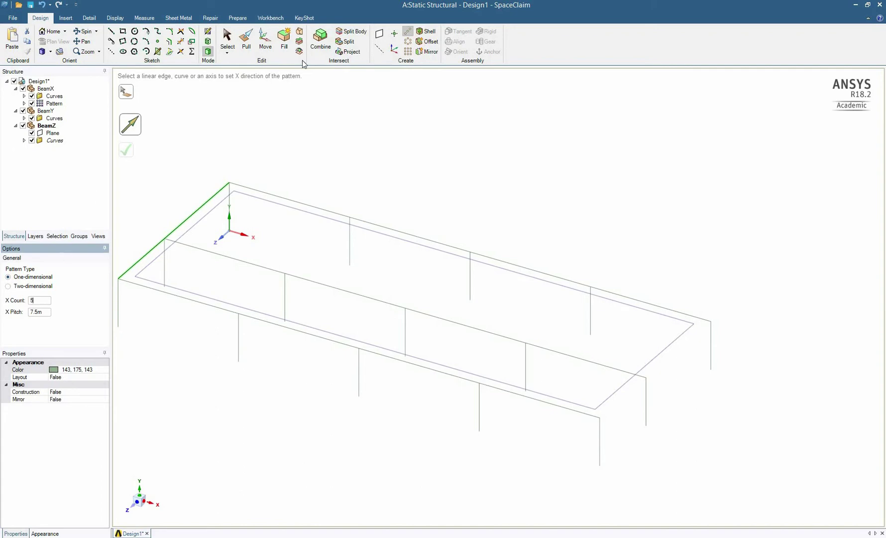
click(150, 288)
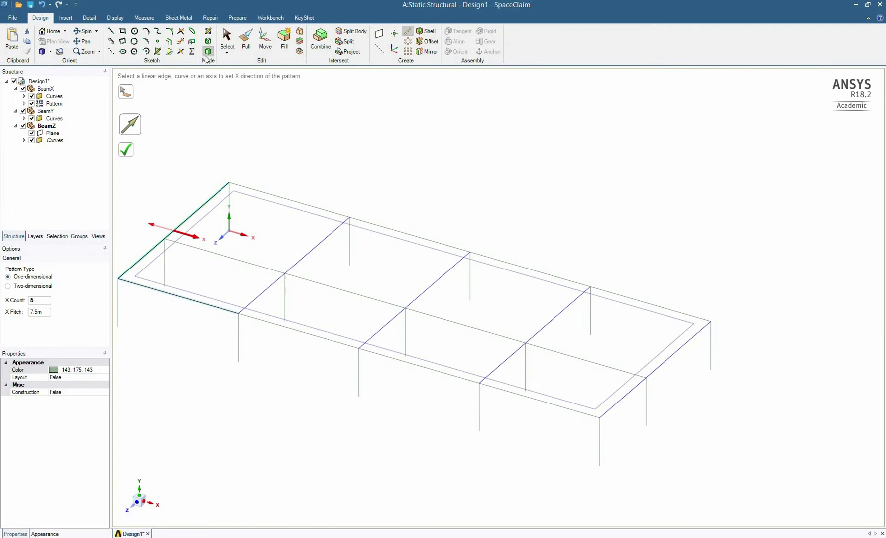
click(126, 149)
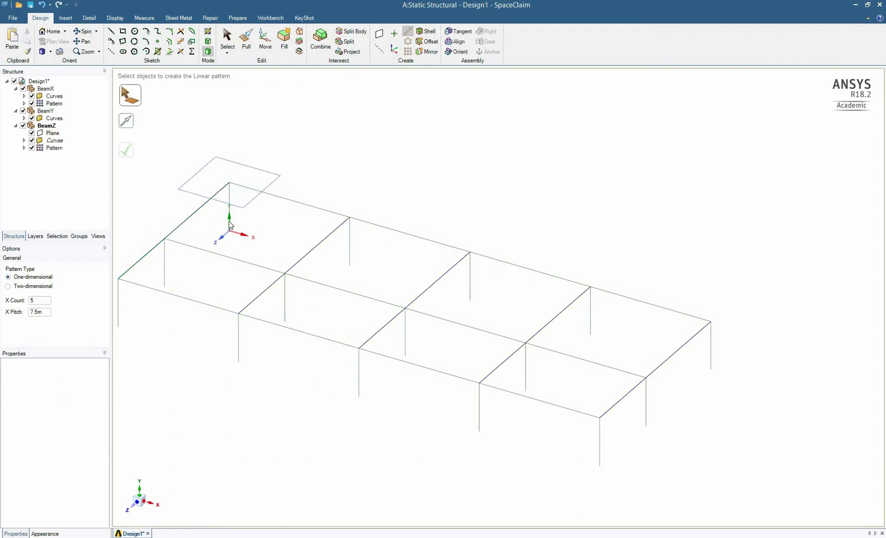
click(229, 201)
scroll(202, 221, down, 2)
click(255, 208)
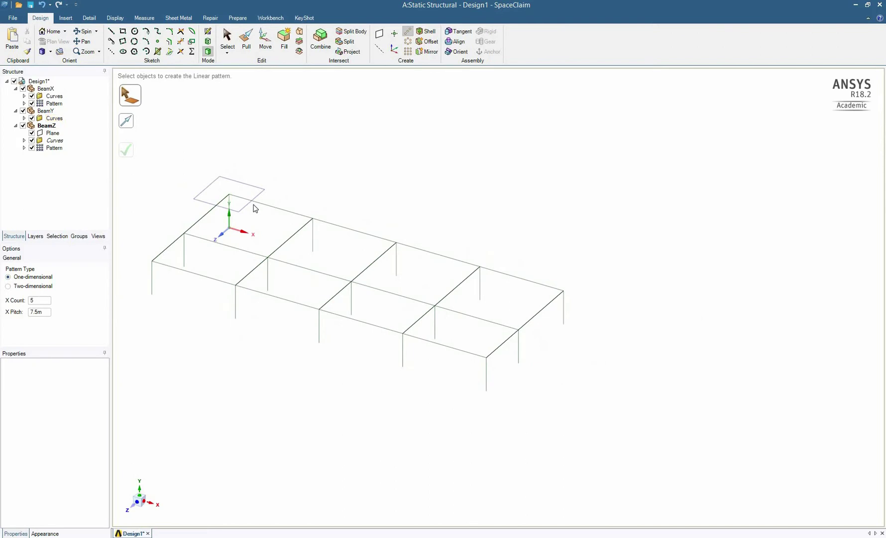
- Select all BeamY and BeamX curve lines in the Structure tree
click(227, 39)
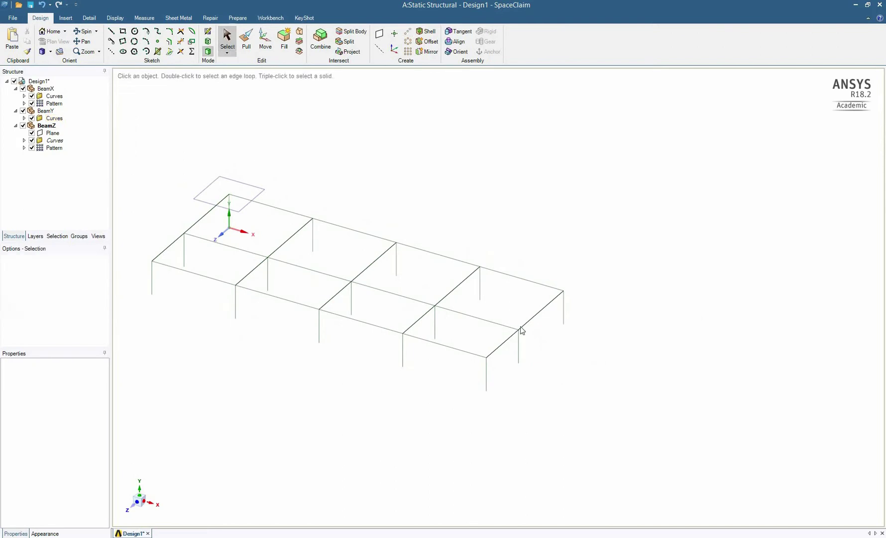
drag(635, 419, 138, 171)
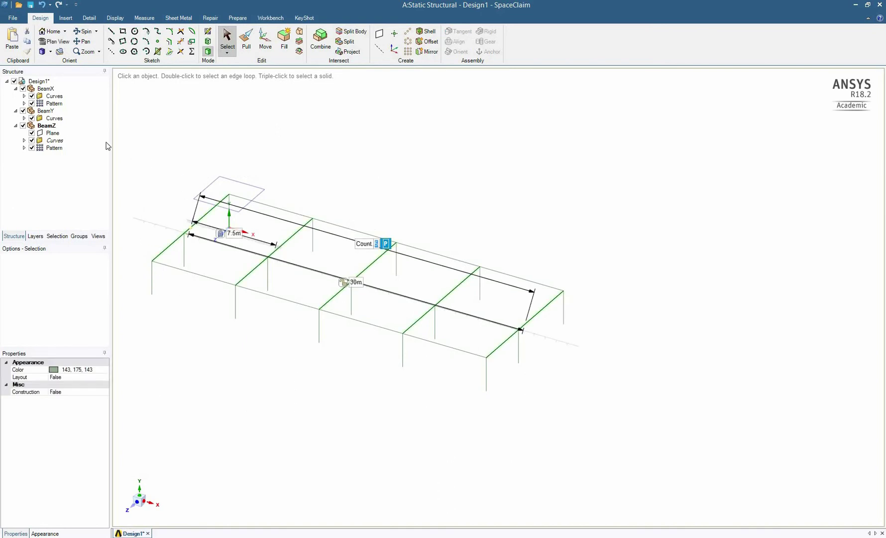
click(24, 118)
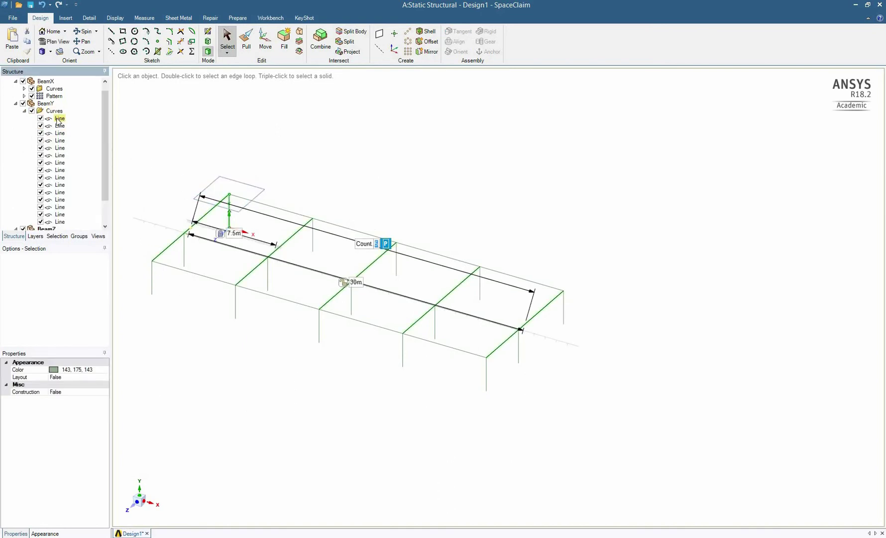
click(60, 118)
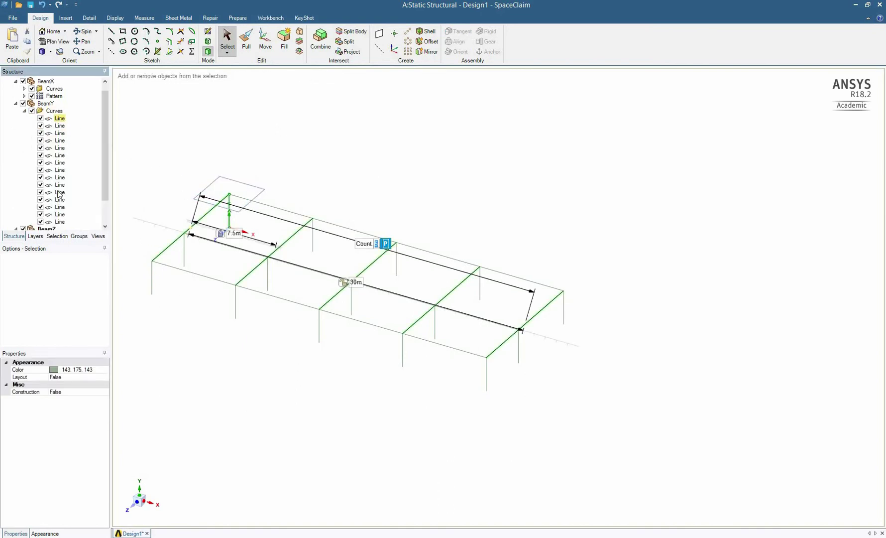
shift+click(60, 221)
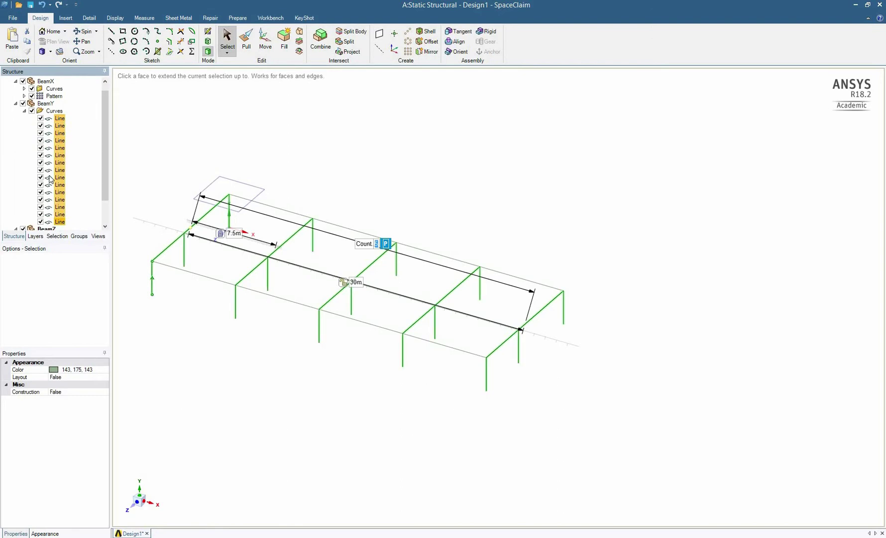
click(25, 89)
ctrl+click(59, 95)
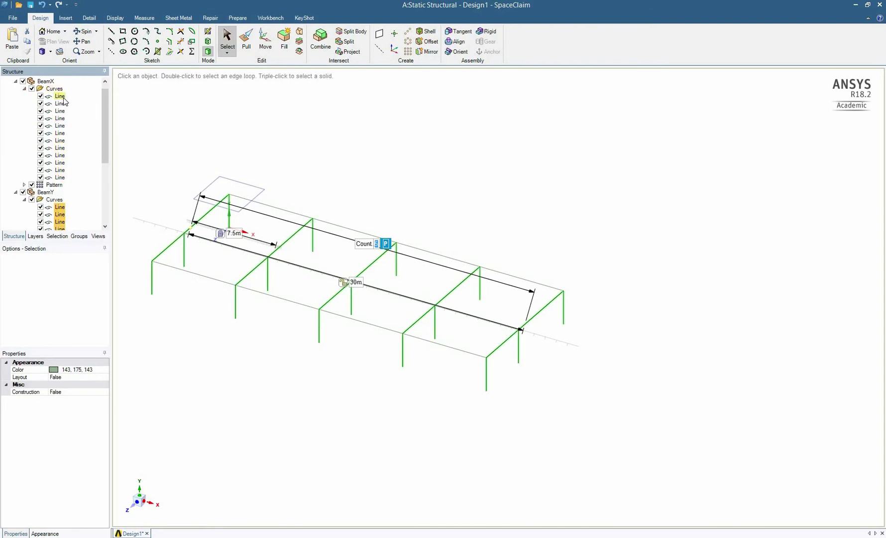
shift+click(59, 178)
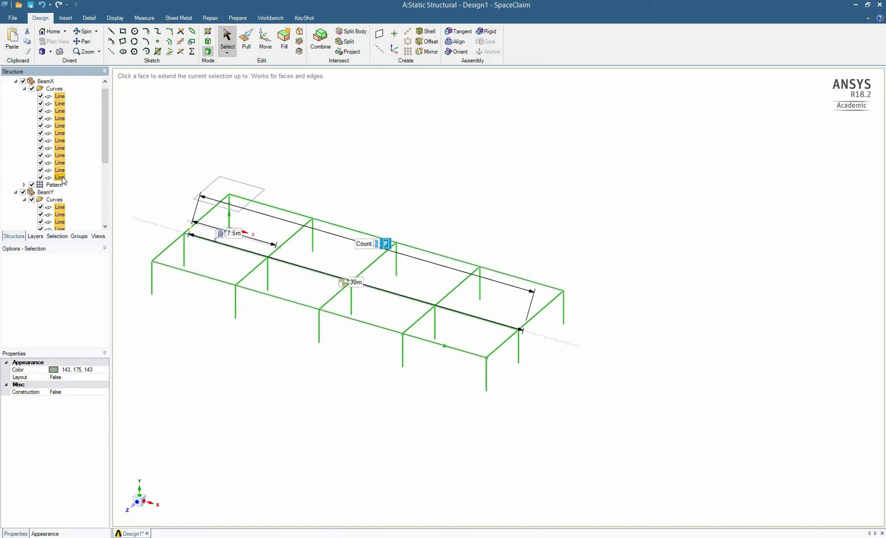
- Set up a linear pattern of the beams with 2 copies, 3 m pitch, in the vertical direction
click(408, 34)
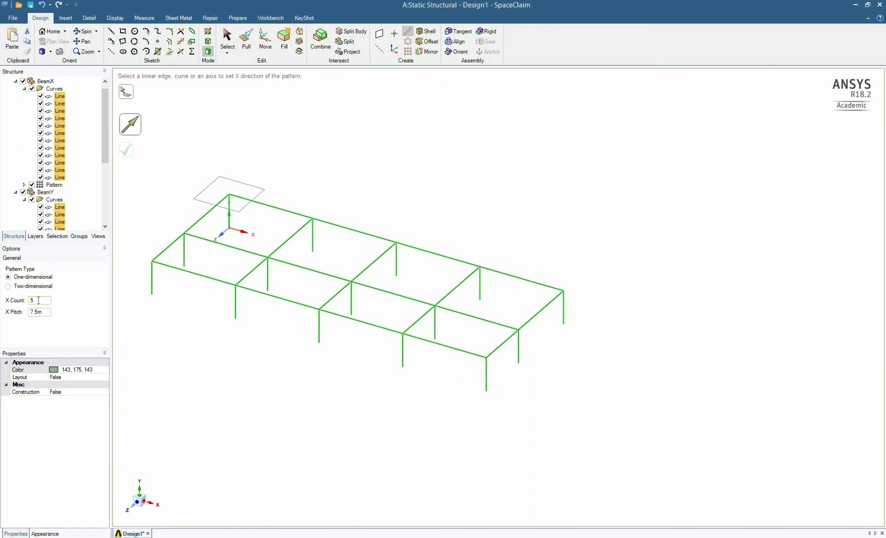
click(39, 300)
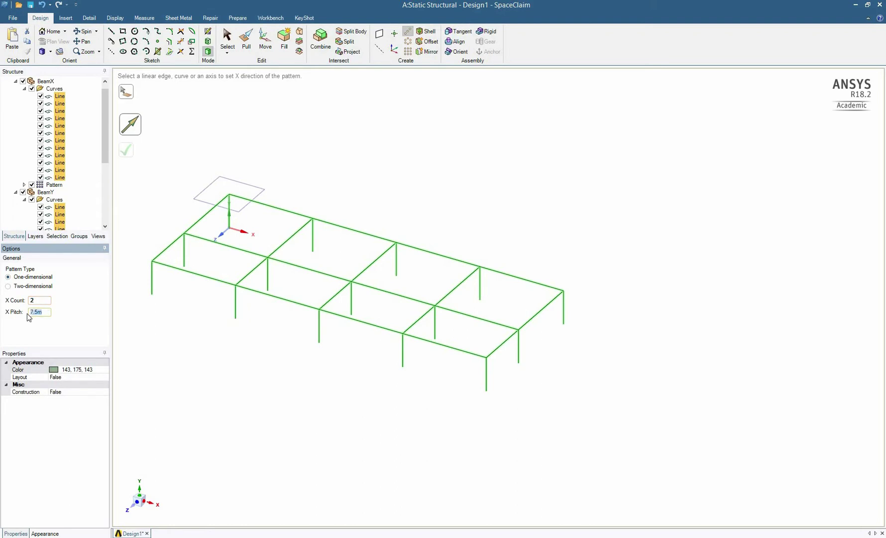
text(3)
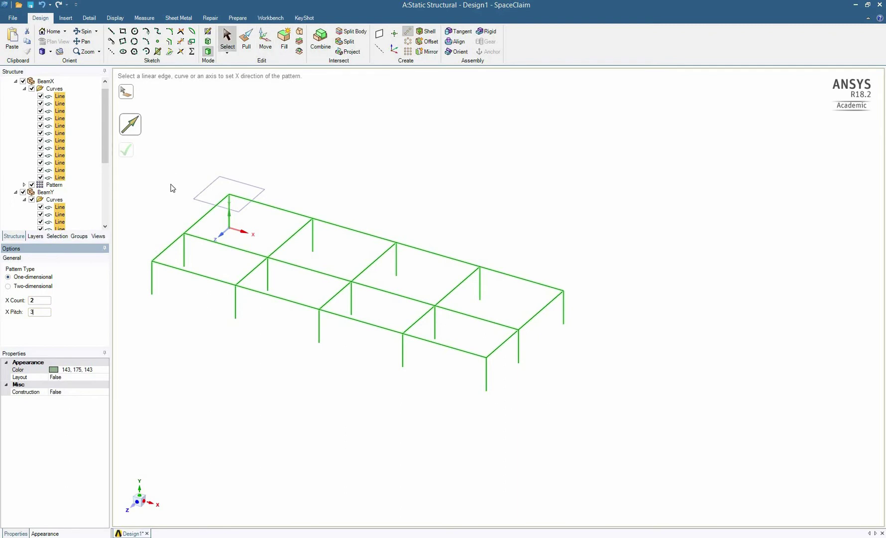
click(152, 274)
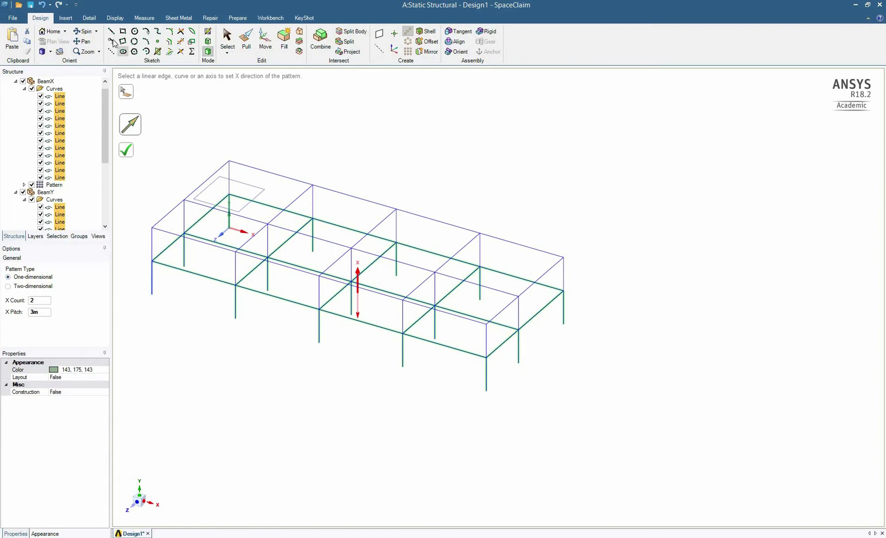
- Confirm the 3 m second-storey pattern and collapse the curve folders back to the components
click(127, 151)
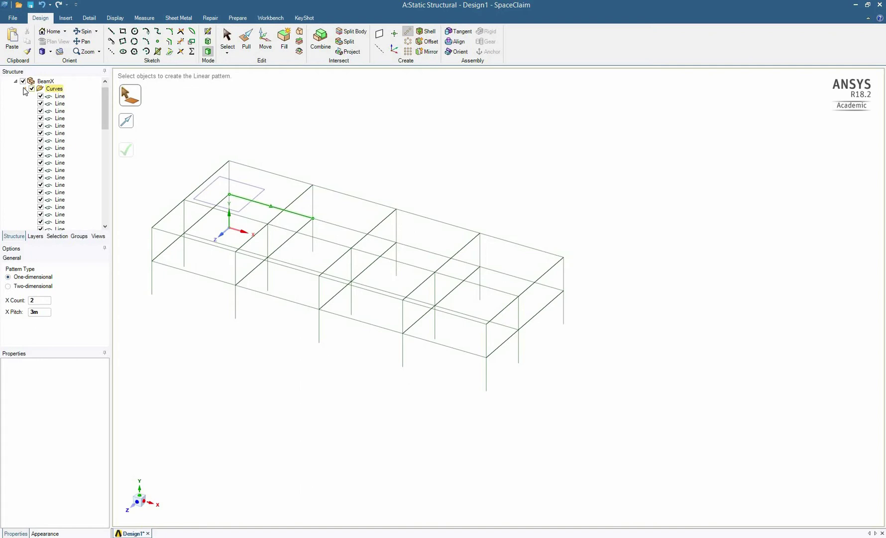
click(25, 88)
click(25, 111)
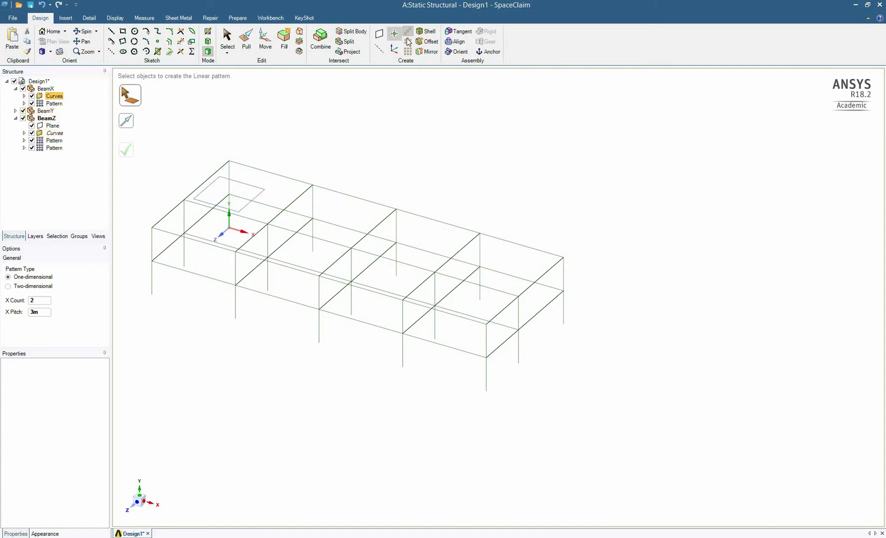
- Activate BeamX and convert its lengthwise lines into I-section beams
click(45, 90)
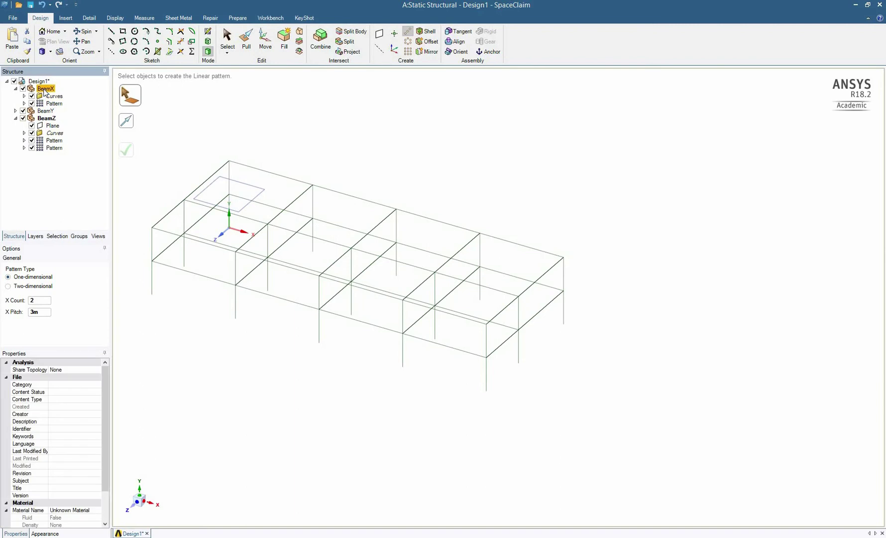
right_click(45, 92)
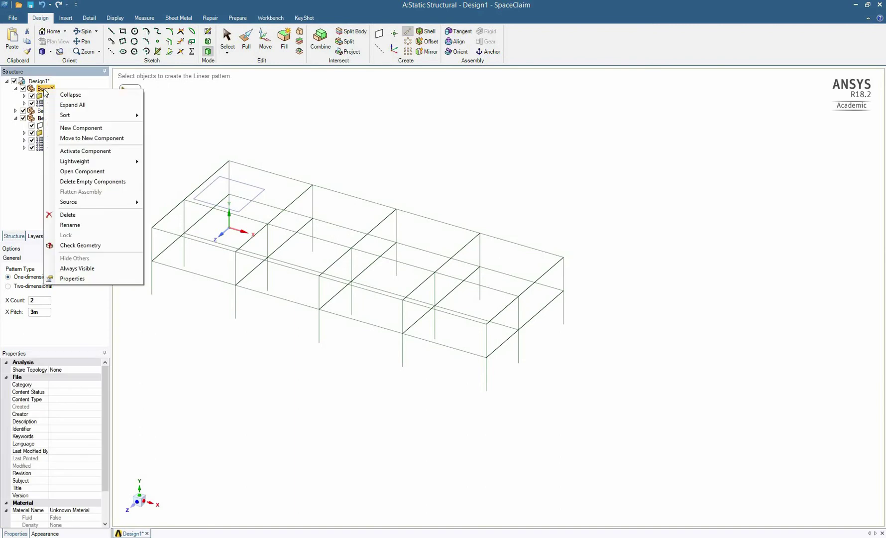
click(68, 151)
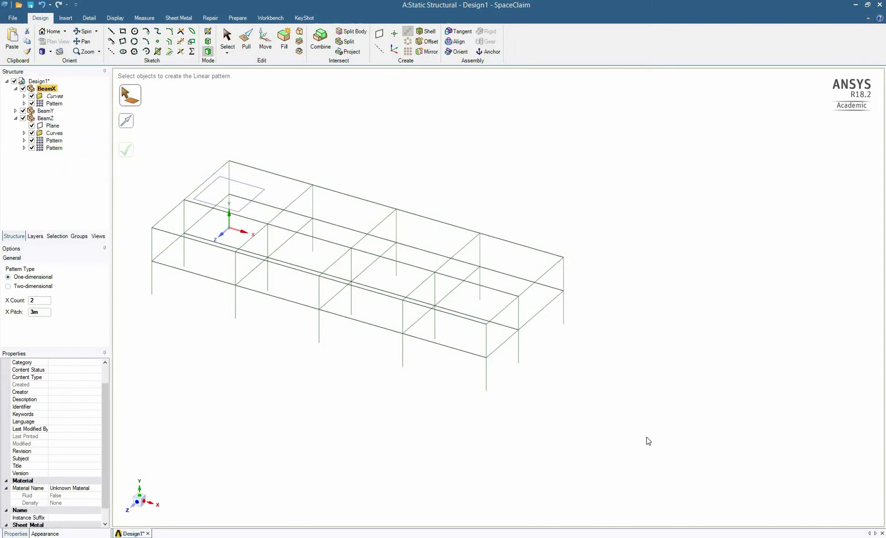
drag(199, 161, 234, 155)
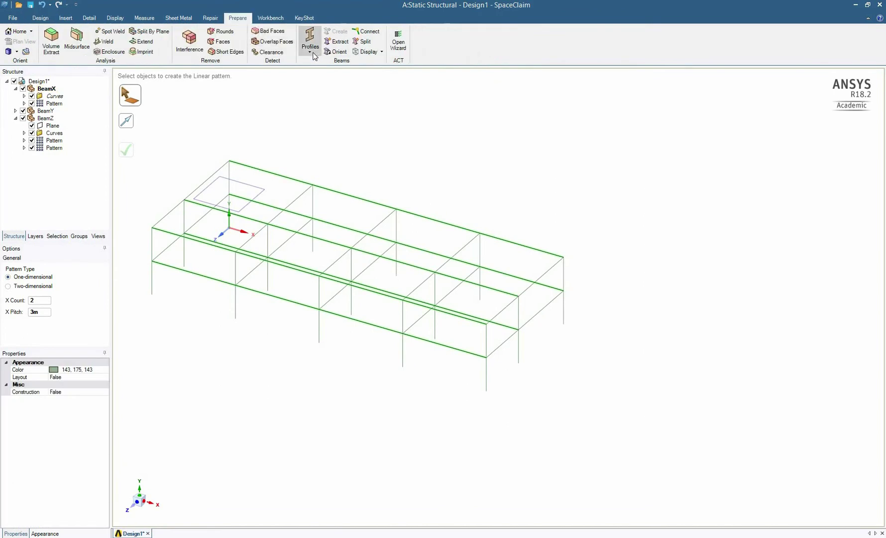
click(314, 56)
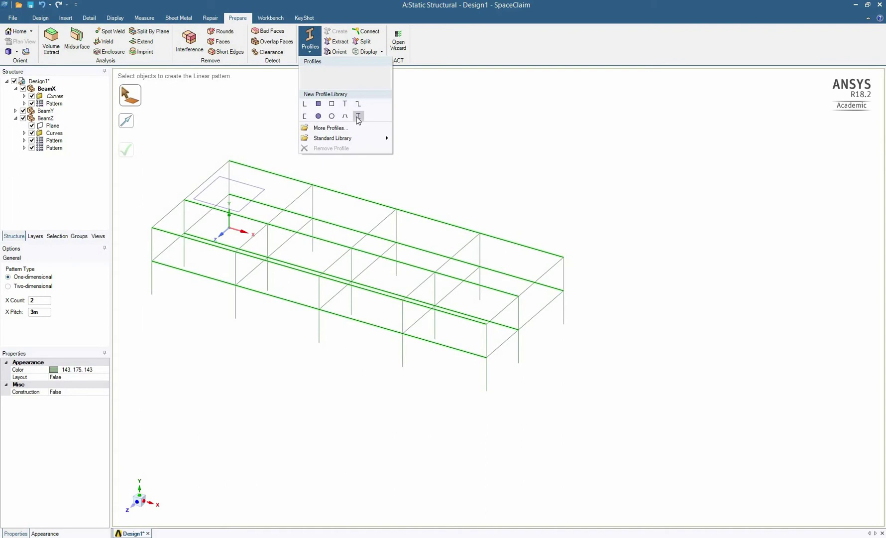
click(358, 120)
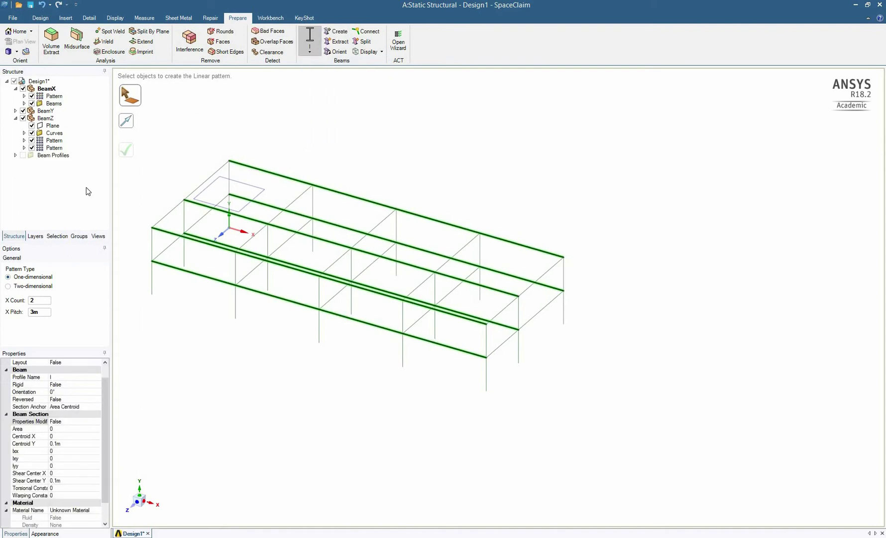
- Rename the new I profile under Beam Profiles to BeamX
click(16, 155)
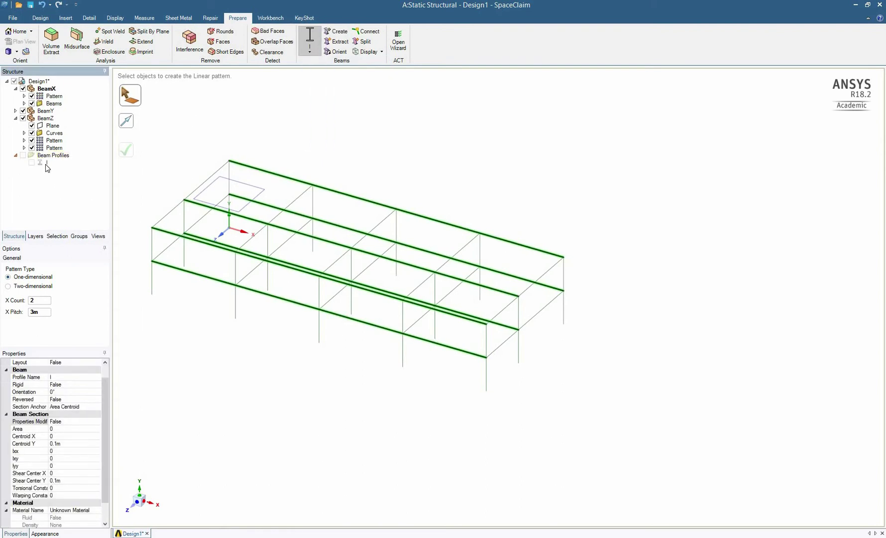
click(51, 165)
click(50, 164)
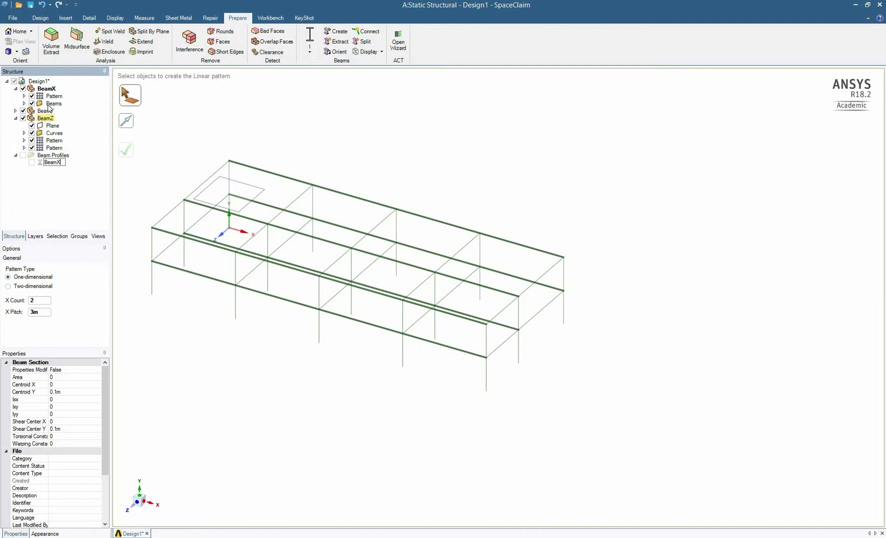
key(Return)
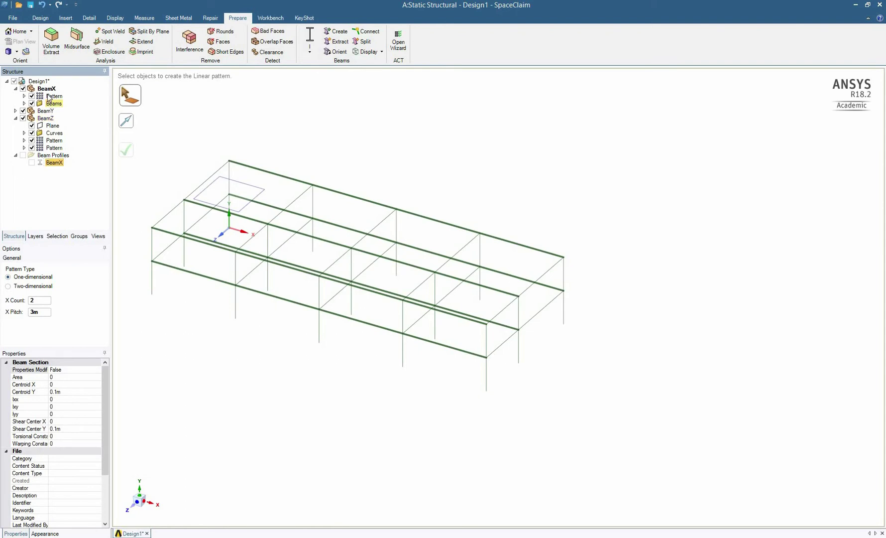
- Activate BeamY and convert all vertical columns into rectangular tube beams
click(47, 111)
right_click(47, 112)
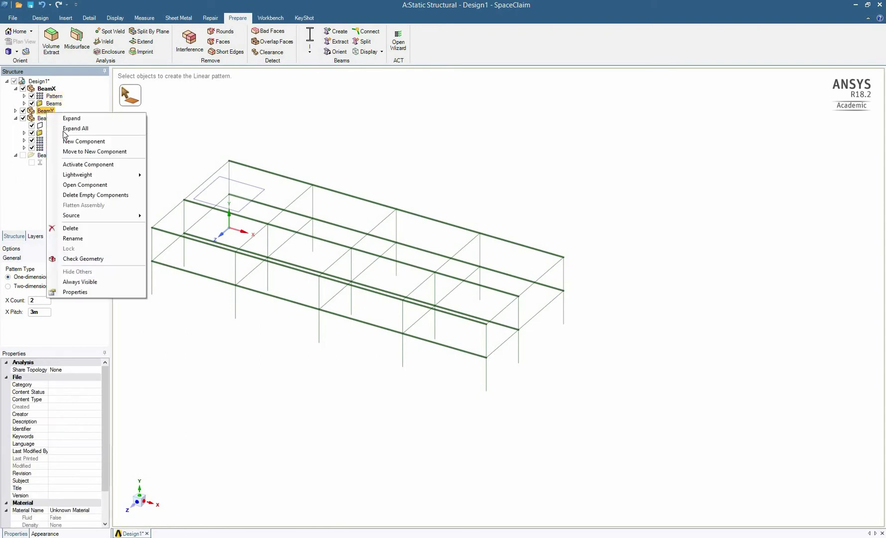
click(65, 163)
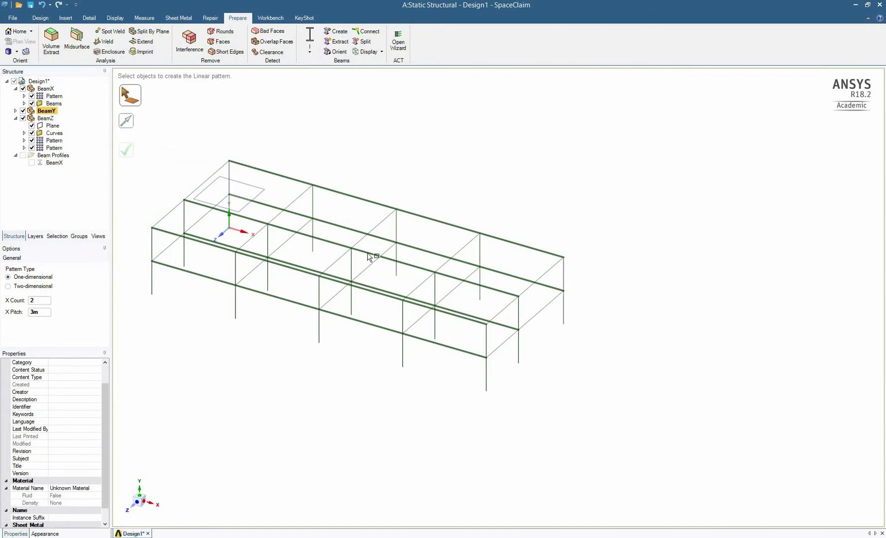
drag(626, 422, 144, 146)
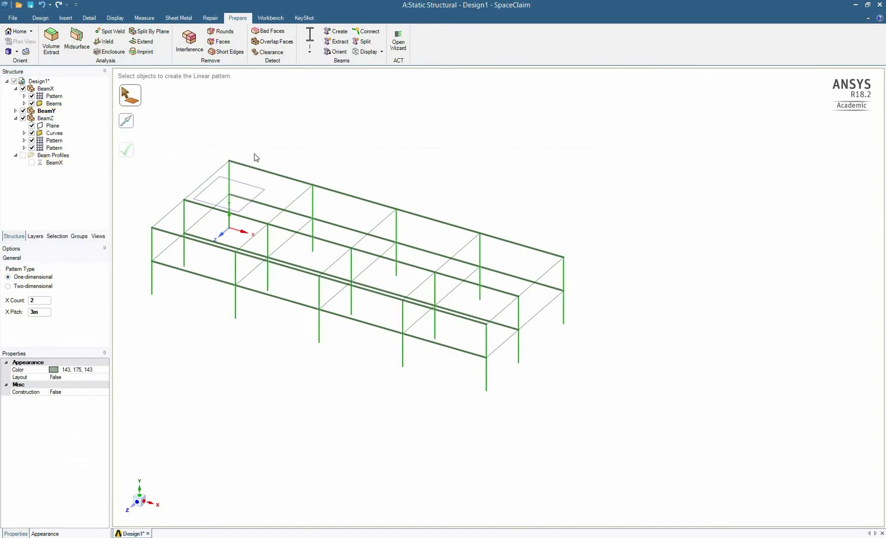
click(309, 52)
click(332, 106)
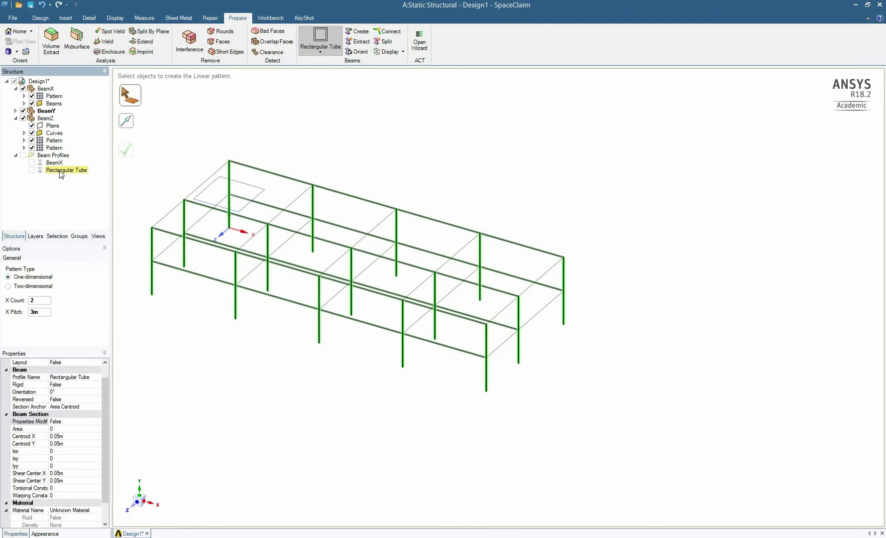
- Rename the Rectangular Tube profile to BeamY
double_click(60, 170)
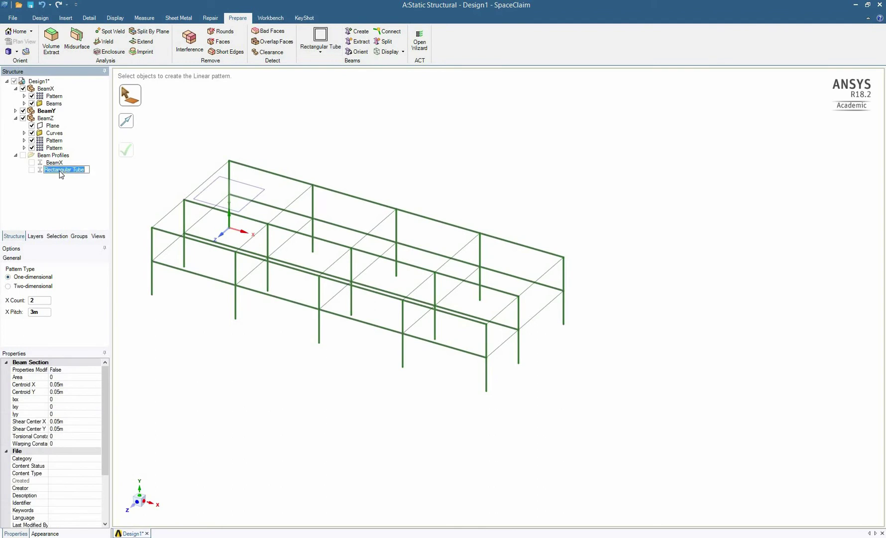
text(BeamY)
key(Return)
- Activate BeamZ and convert the crosswise lines of both floors into I-section beams
right_click(47, 123)
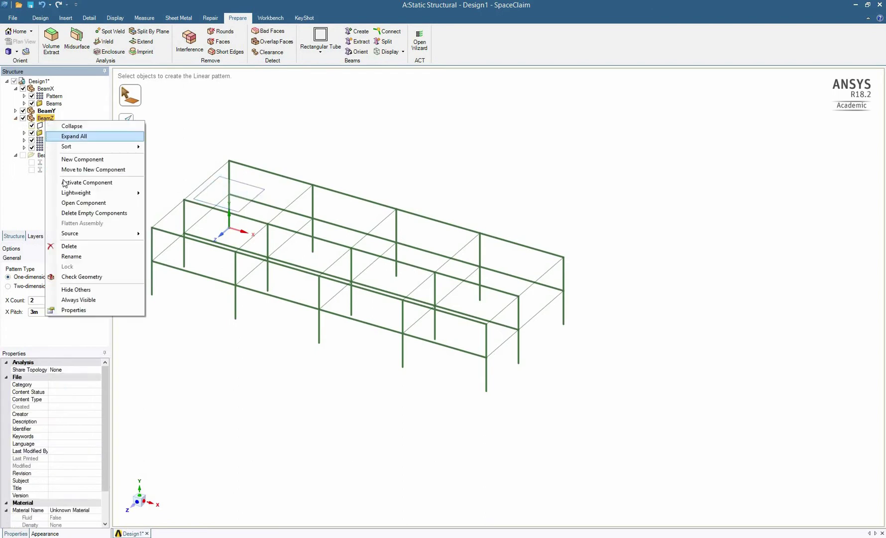
click(63, 179)
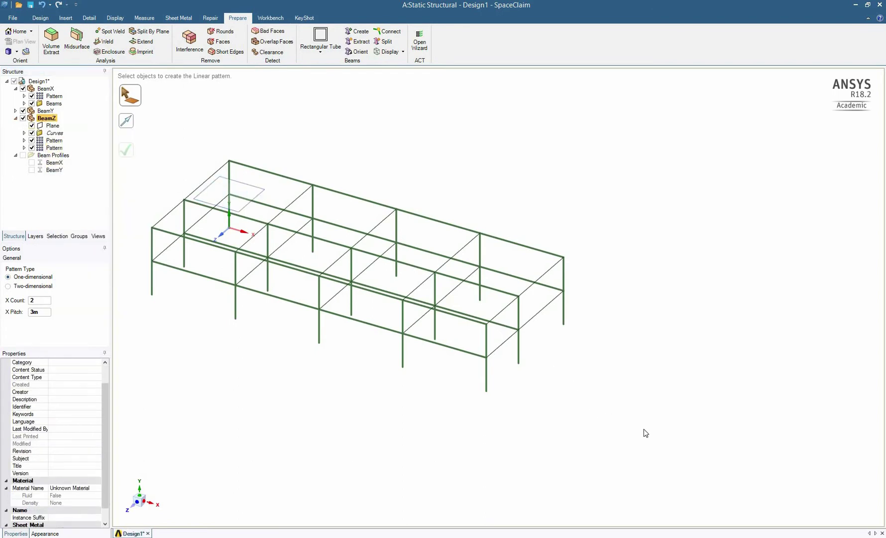
drag(643, 429, 147, 156)
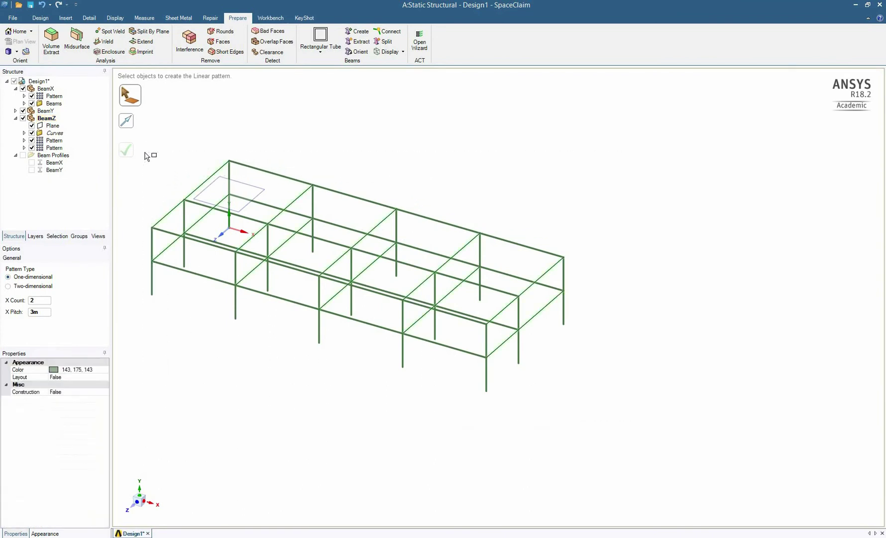
click(320, 51)
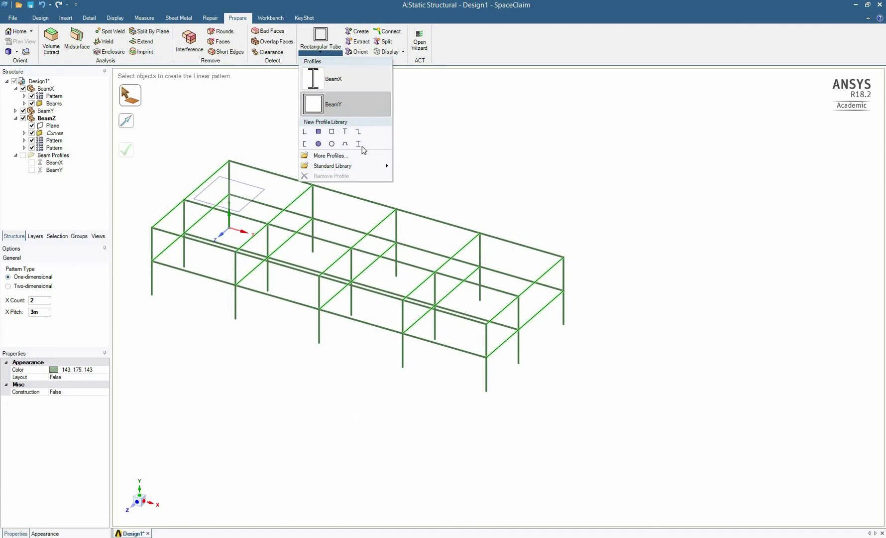
click(359, 145)
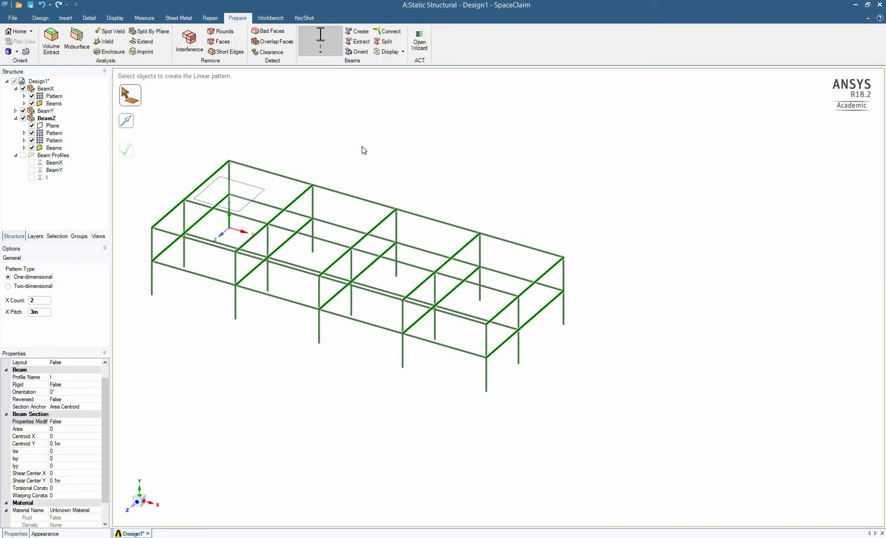
- Rename the new I profile to BeamZ
click(51, 179)
click(51, 178)
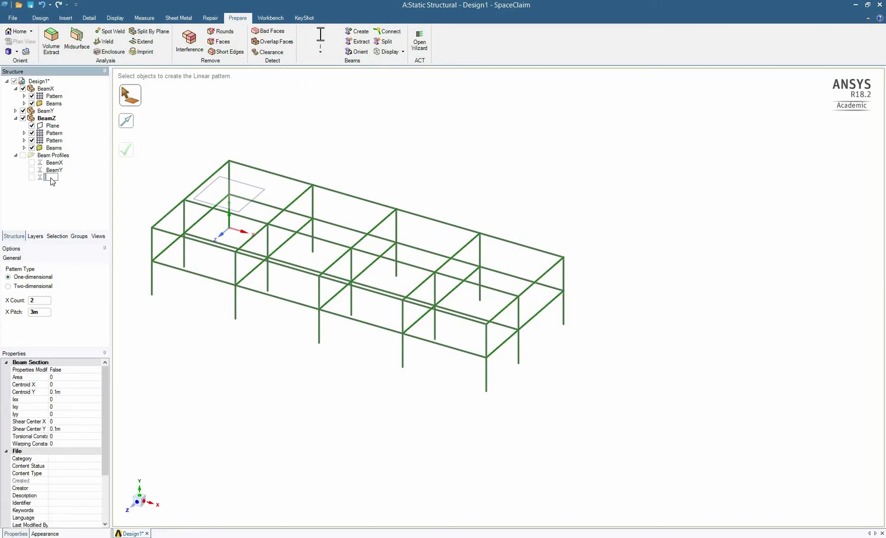
text(BeamZ)
key(Return)
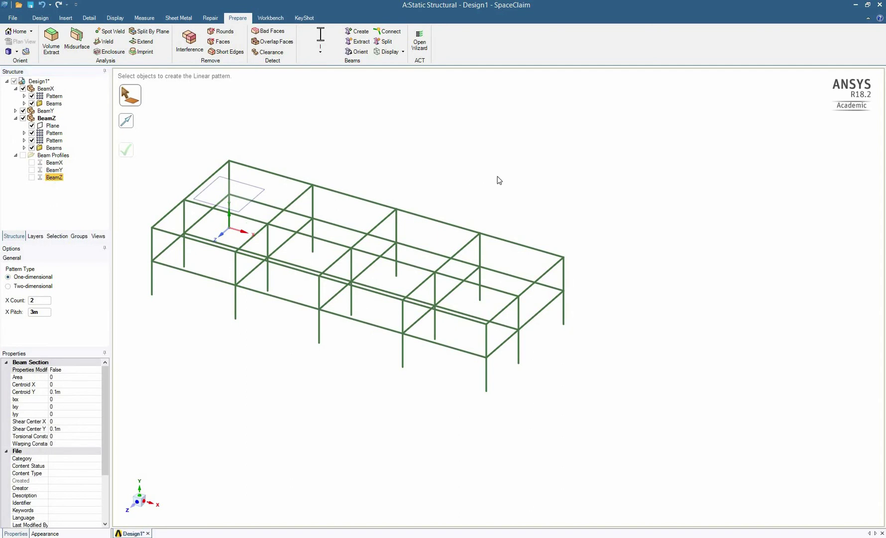
- Display the beams as Solid Beams, inspect the cross-sections up close, then select BeamX
click(394, 54)
click(404, 85)
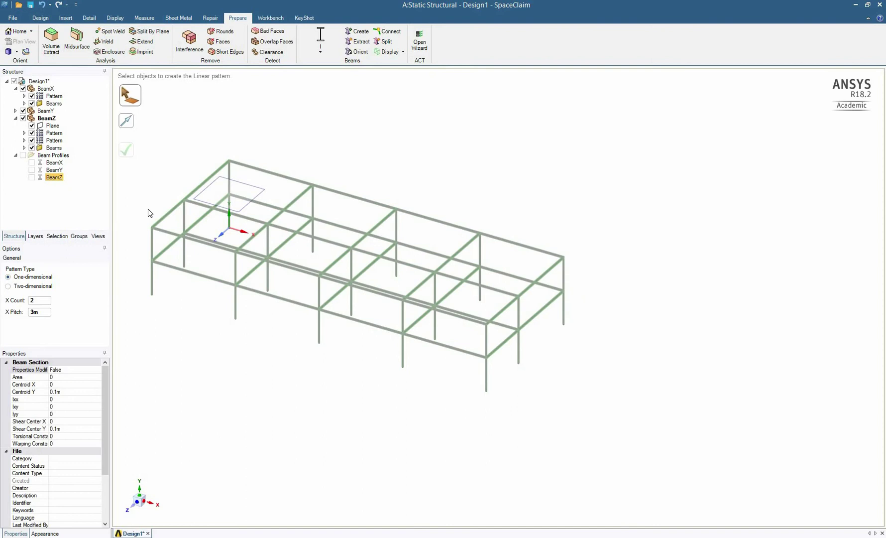
scroll(148, 212, up, 5)
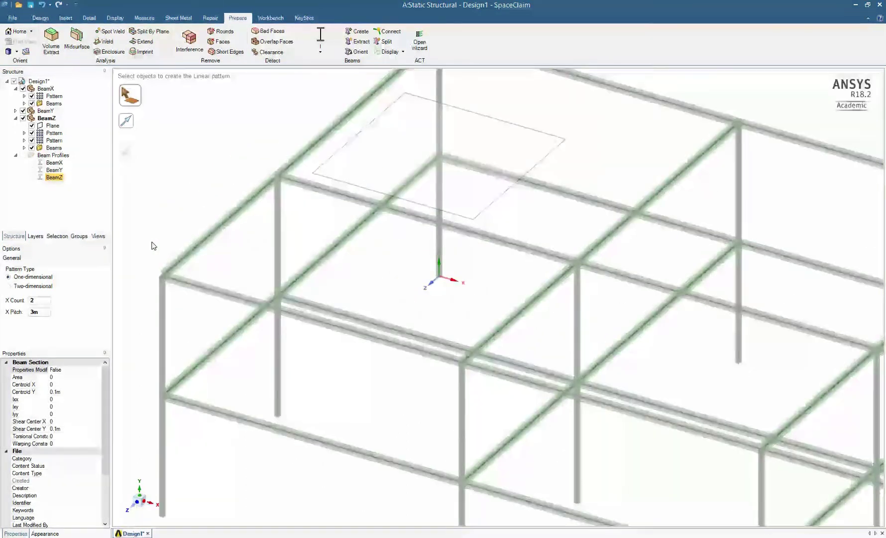
scroll(154, 246, up, 2)
scroll(155, 265, up, 1)
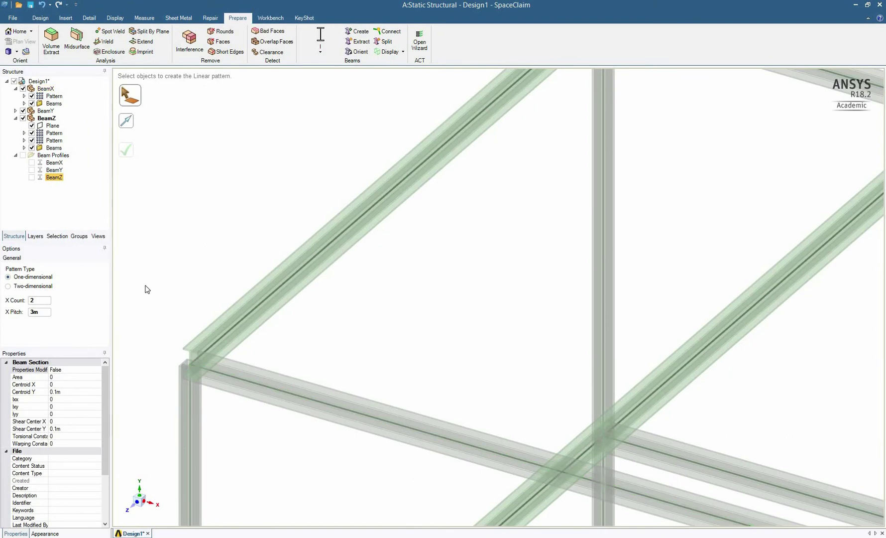
scroll(148, 289, down, 2)
scroll(148, 289, down, 3)
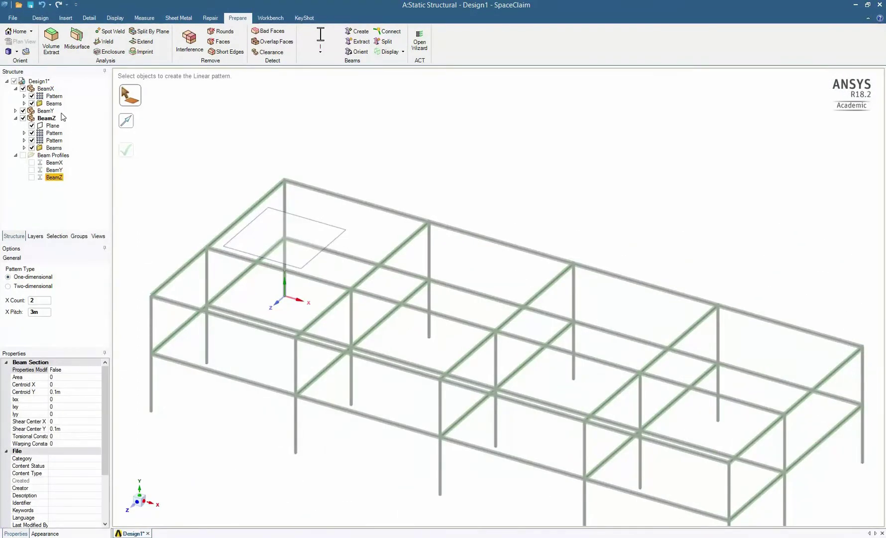
scroll(199, 183, down, 1)
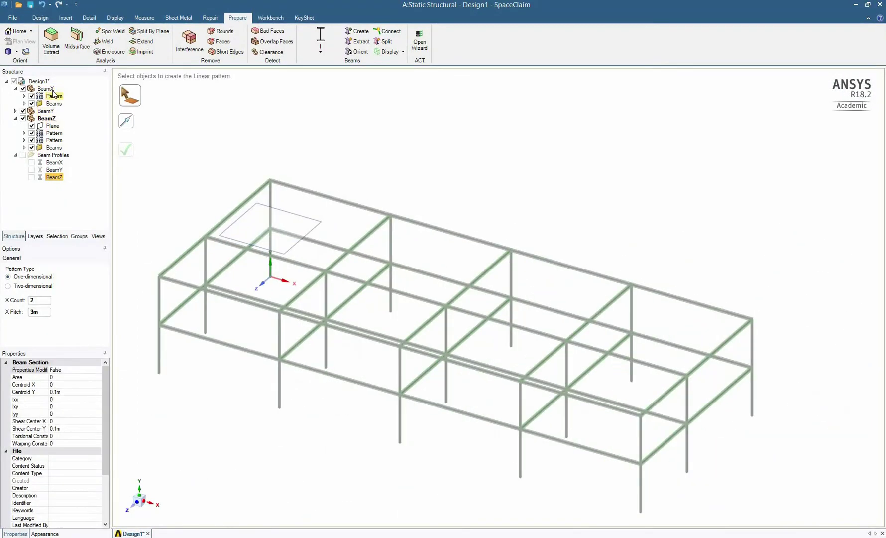
click(52, 90)
click(53, 91)
- Set the orientation of BeamX's lengthwise beams to 90°
right_click(53, 91)
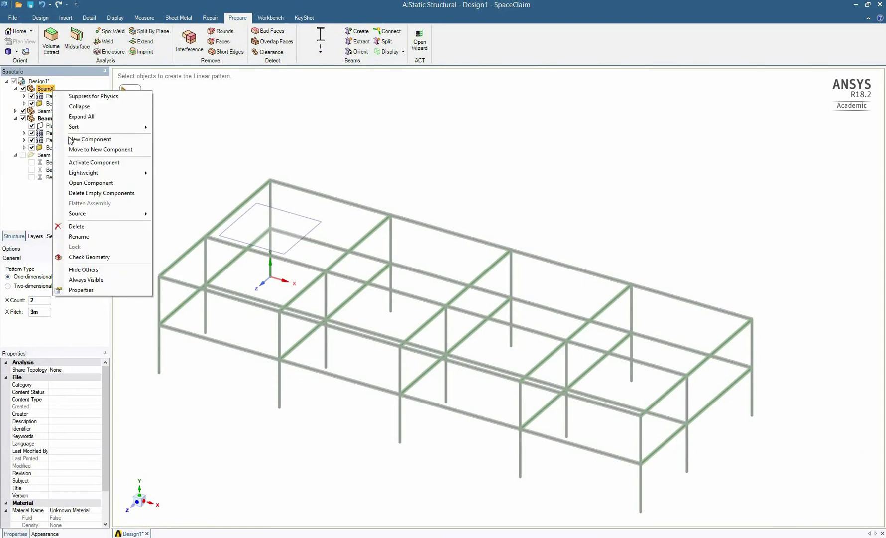
click(100, 163)
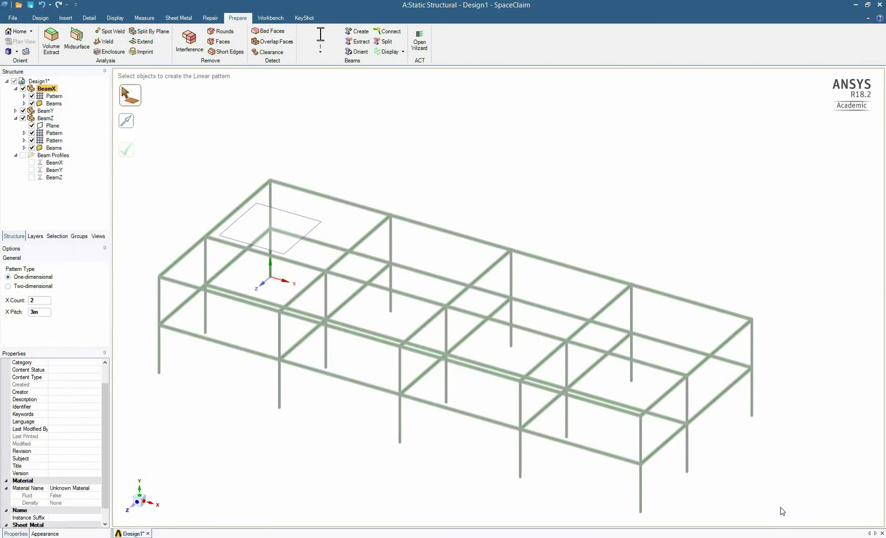
drag(783, 508, 137, 167)
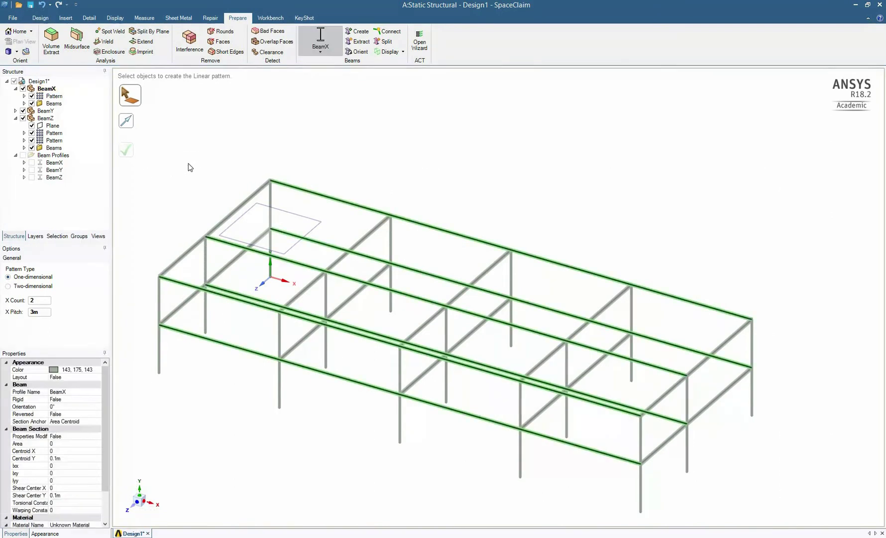
click(42, 18)
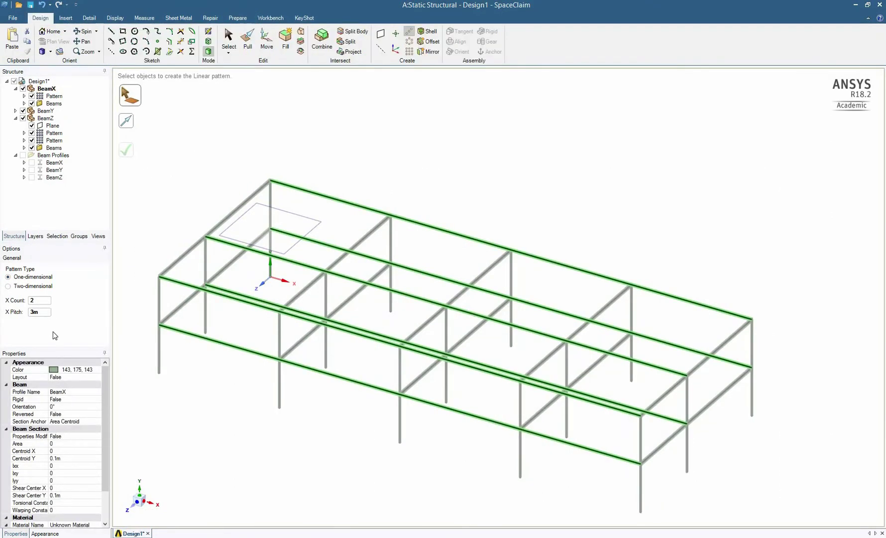
click(58, 406)
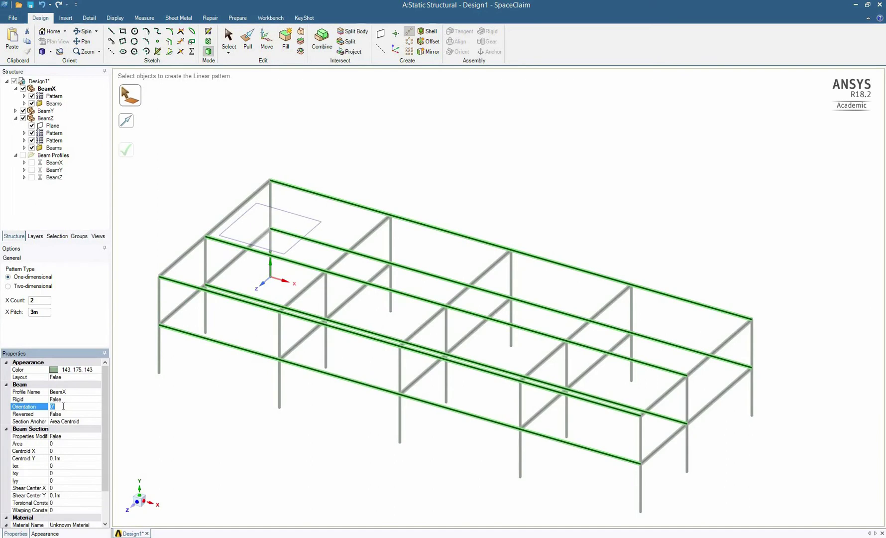
text(90)
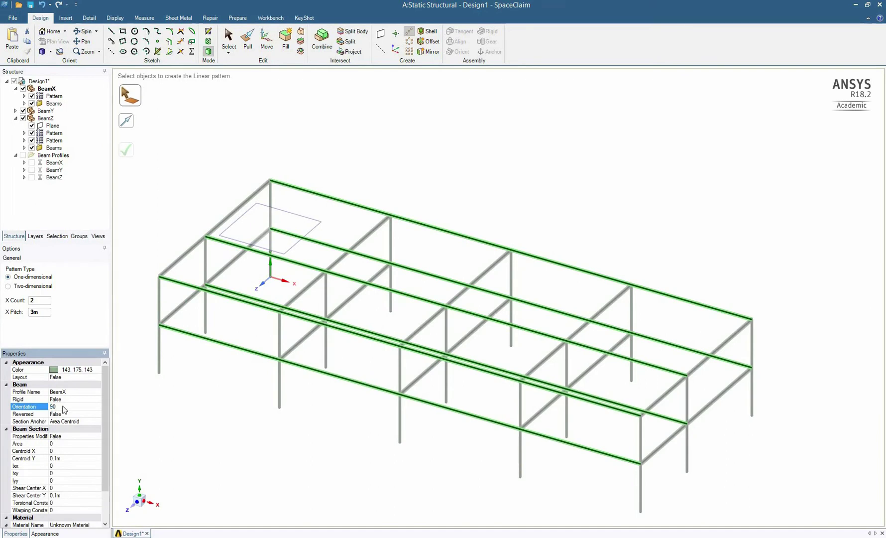
key(Return)
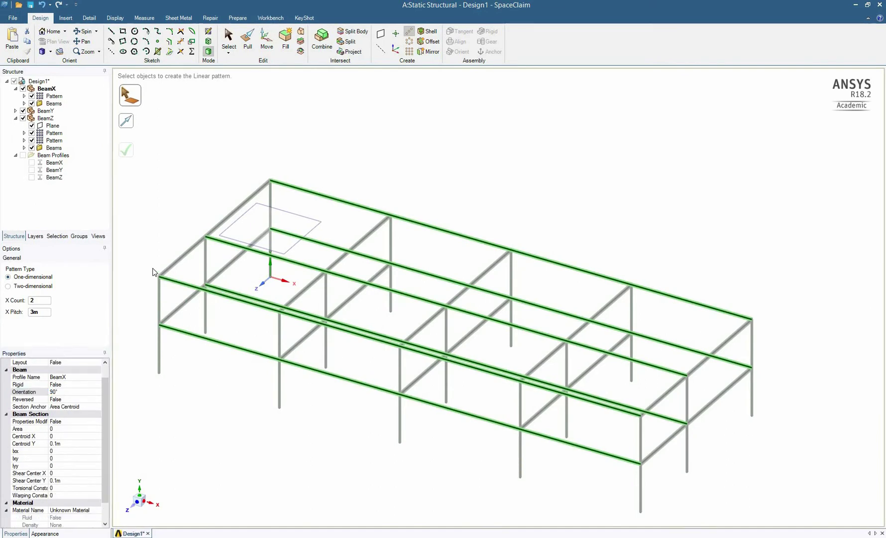
- Clear the selection and select the BeamX beam profile in the tree
click(154, 249)
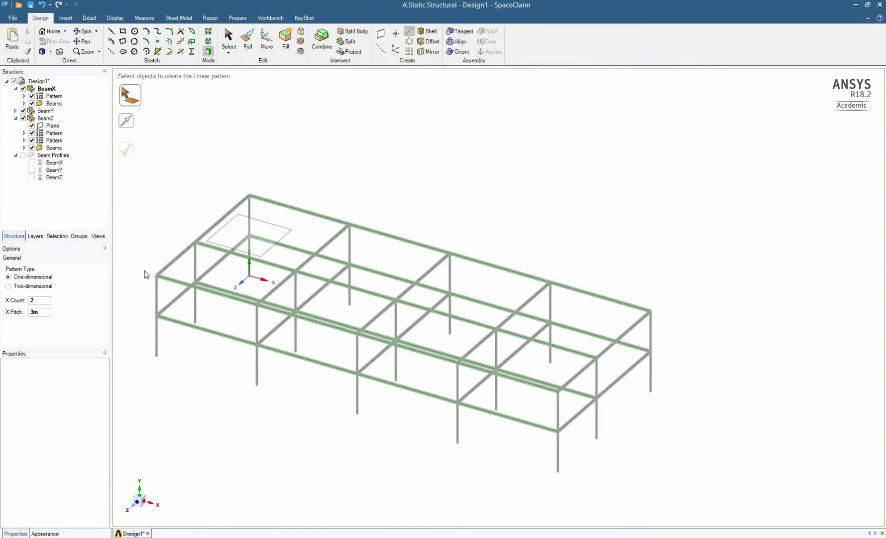
scroll(168, 290, up, 5)
scroll(273, 314, up, 2)
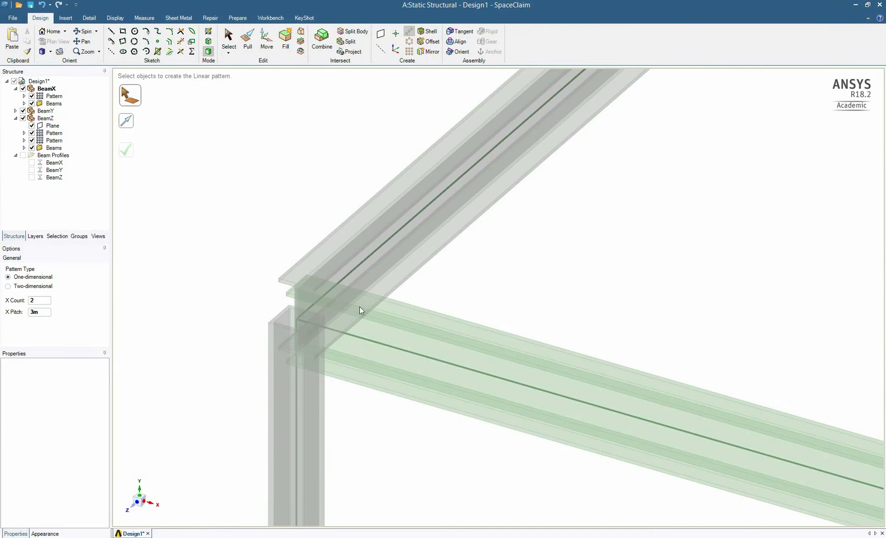
scroll(251, 361, down, 6)
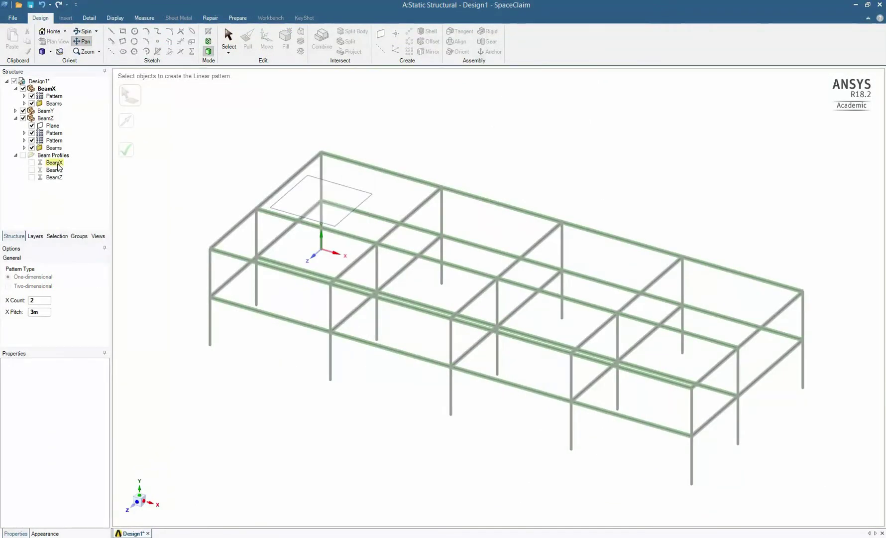
click(54, 162)
- Open the BeamX profile for editing and set flange widths W1 and W2 to 0.2 m
right_click(58, 166)
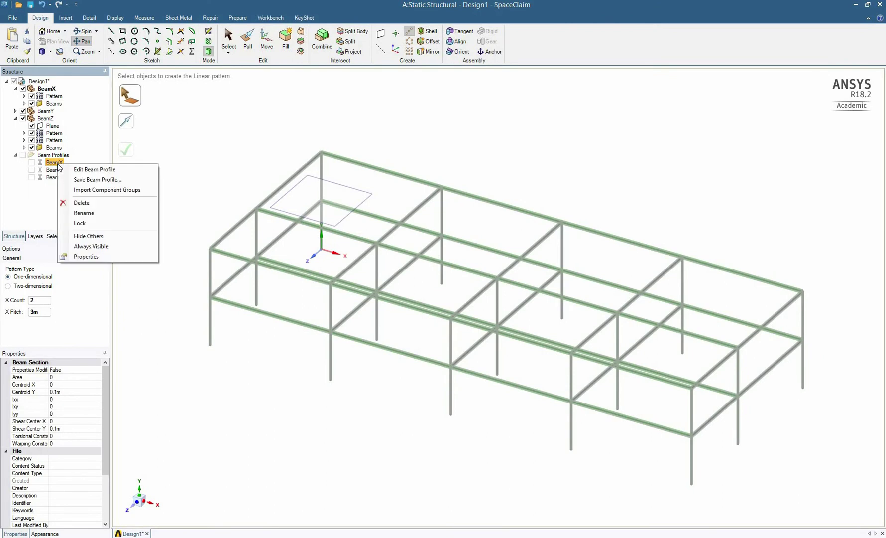
click(69, 171)
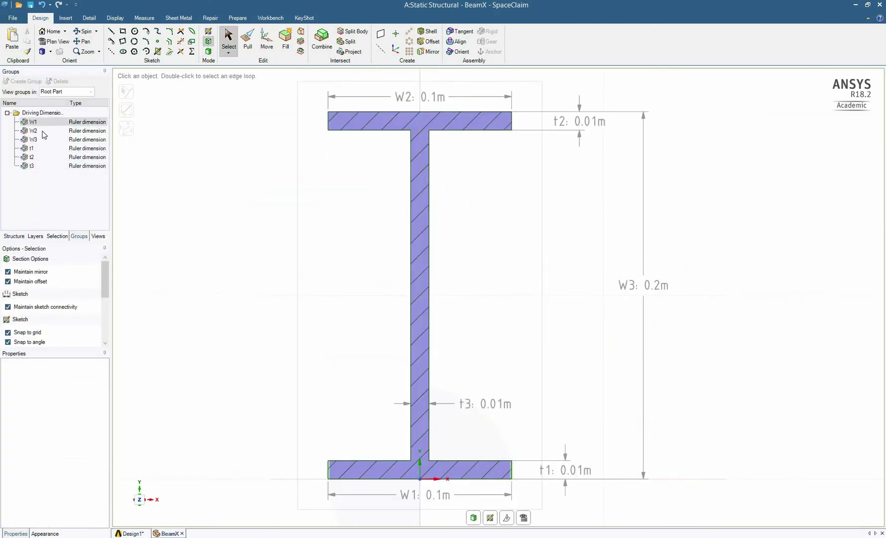
click(35, 124)
click(100, 128)
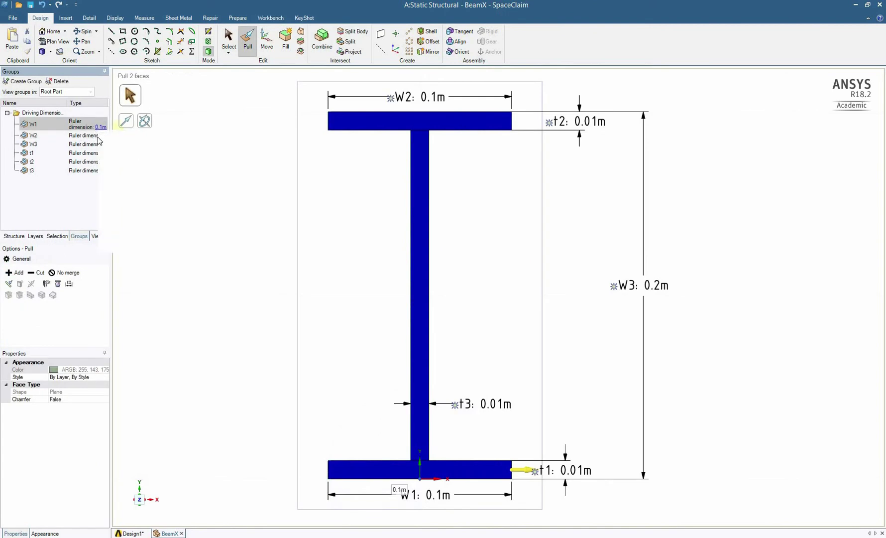
text(2)
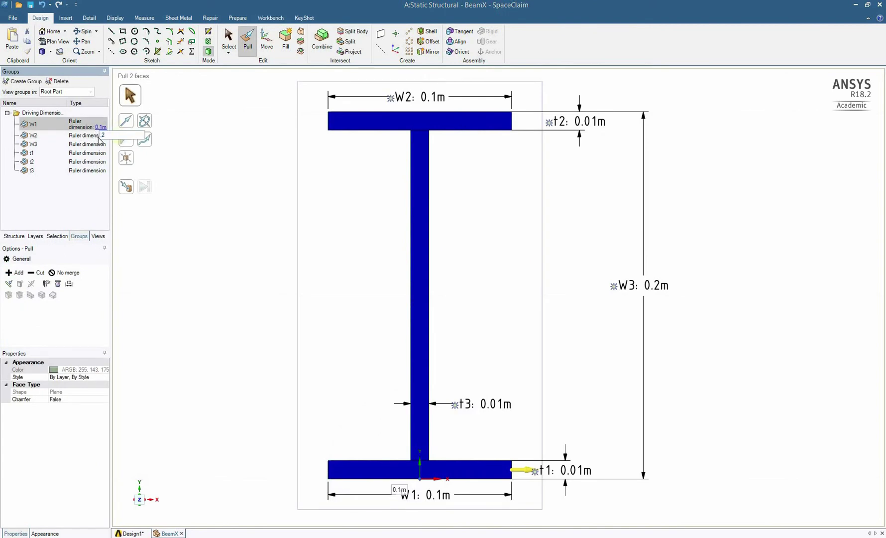
key(Return)
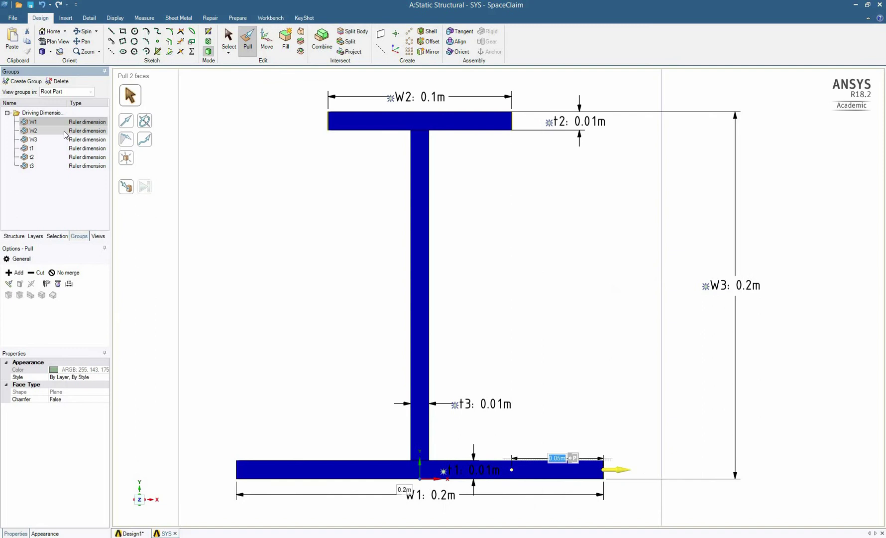
click(93, 134)
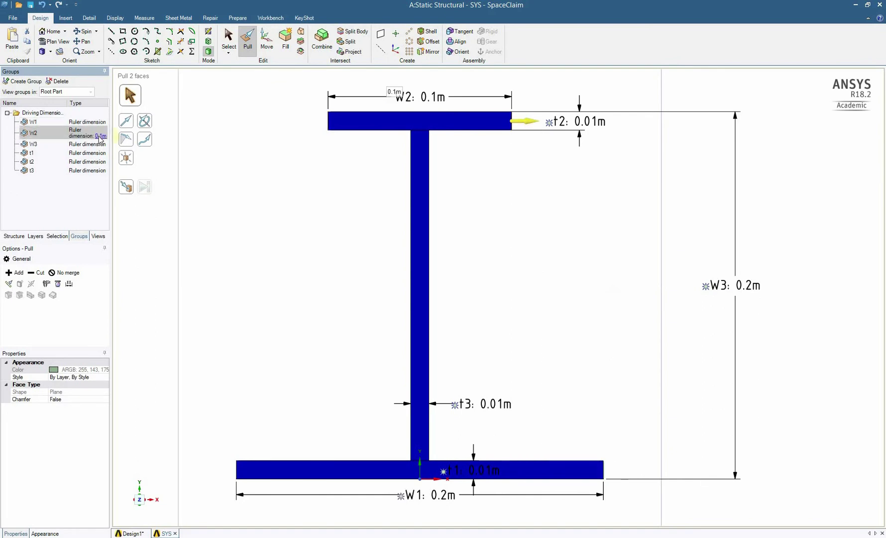
click(100, 136)
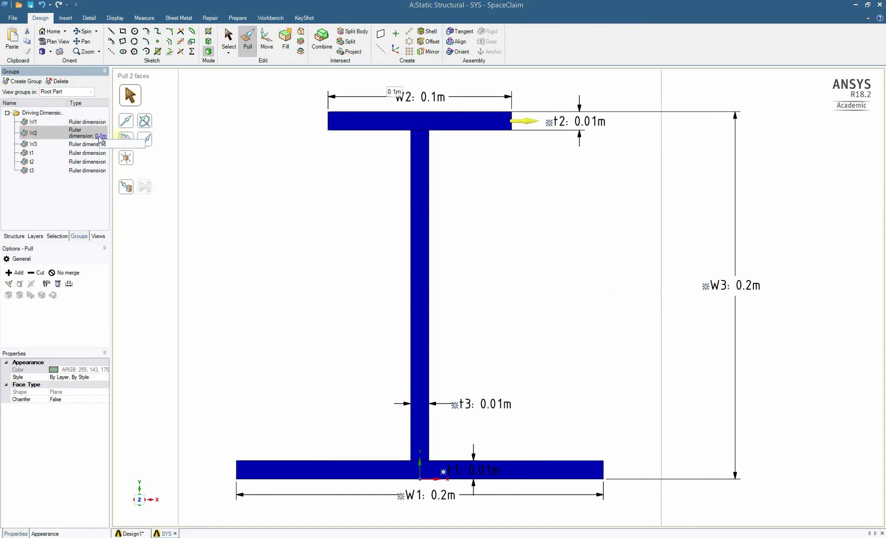
text(2)
key(Return)
- Set the W3 depth to 0.4 m and thickness t1 to 0.02 m
click(100, 145)
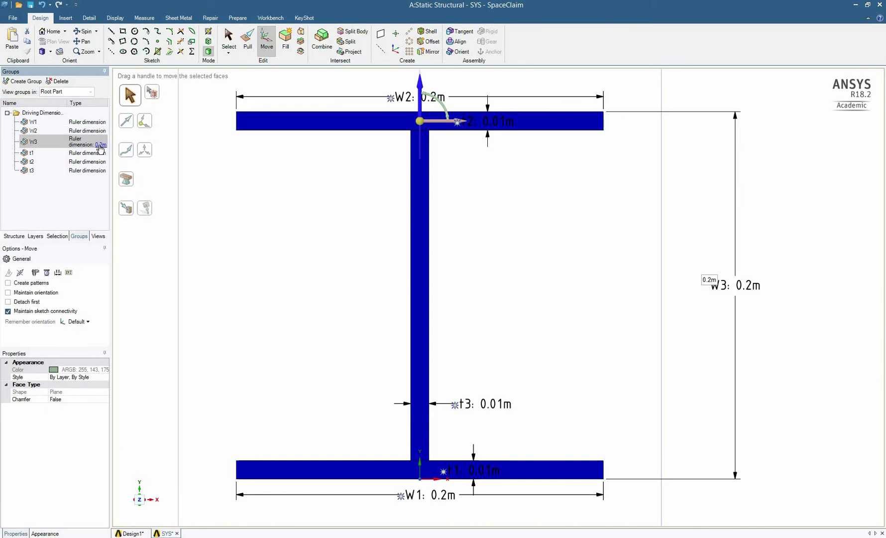
click(100, 145)
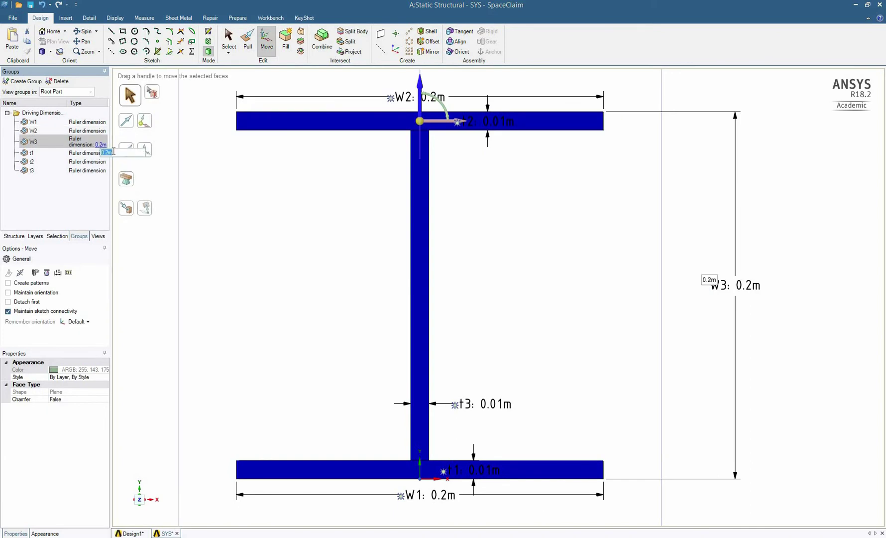
click(114, 151)
text(0.4)
key(Return)
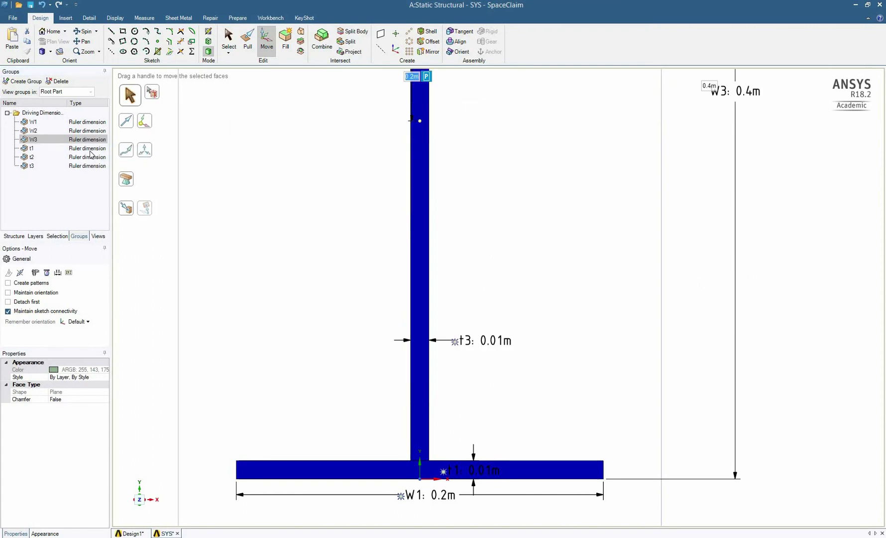
click(87, 154)
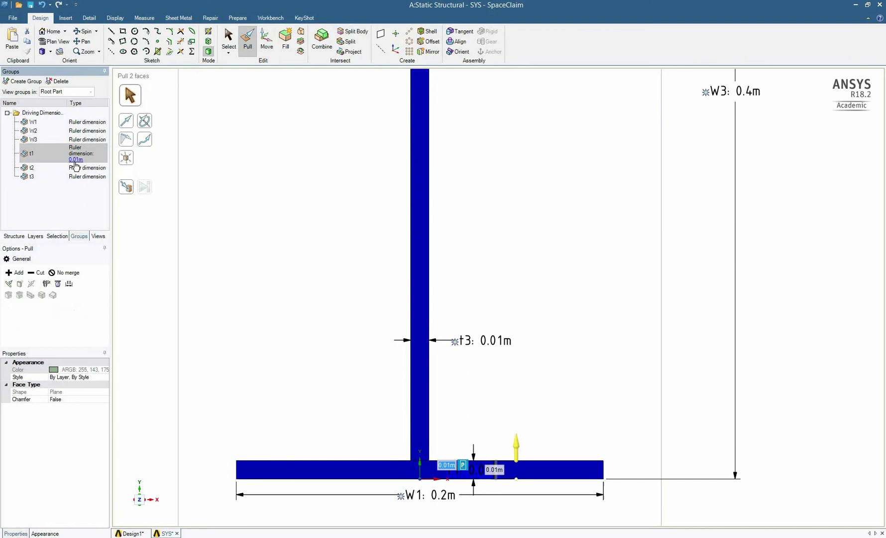
click(75, 165)
click(118, 166)
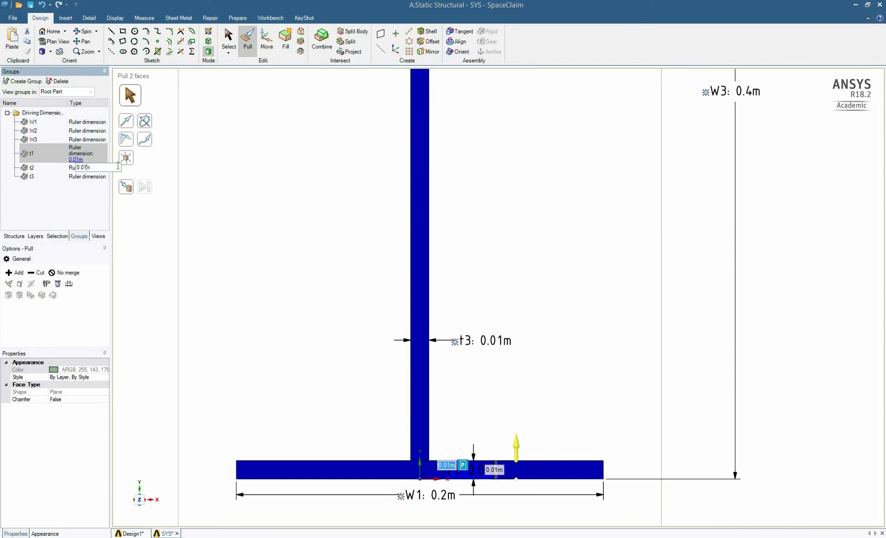
key(Left)
key(BackSpace)
text(2)
key(Return)
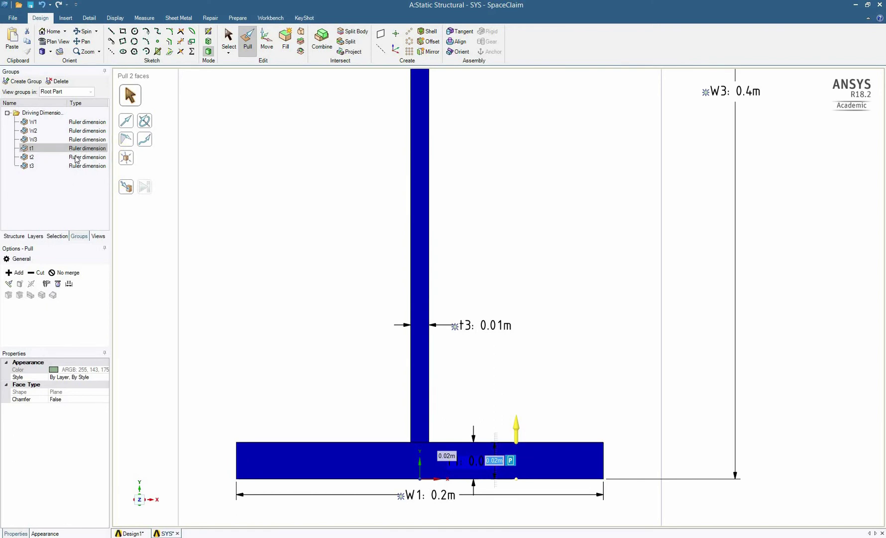
- Set thicknesses t2 and t3 to 0.02 m, then show the profile's structure tree
click(77, 160)
click(79, 169)
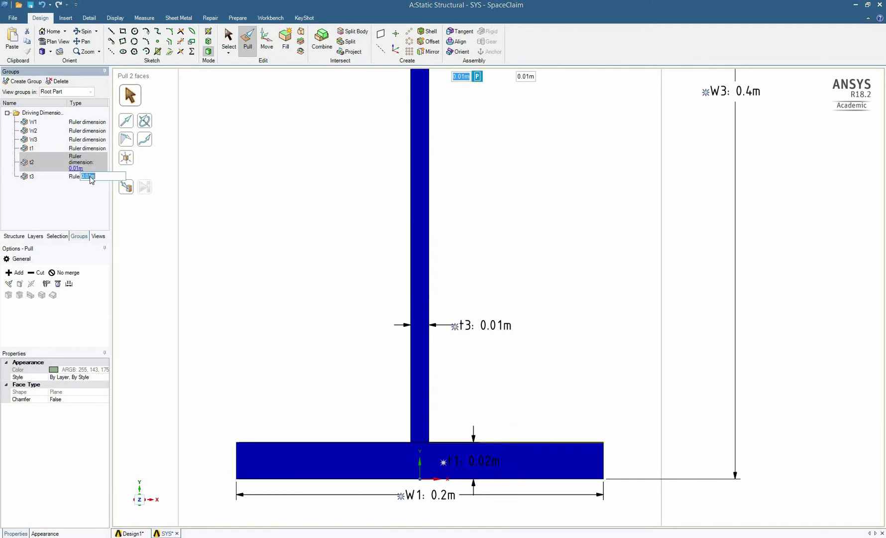
click(120, 174)
key(Return)
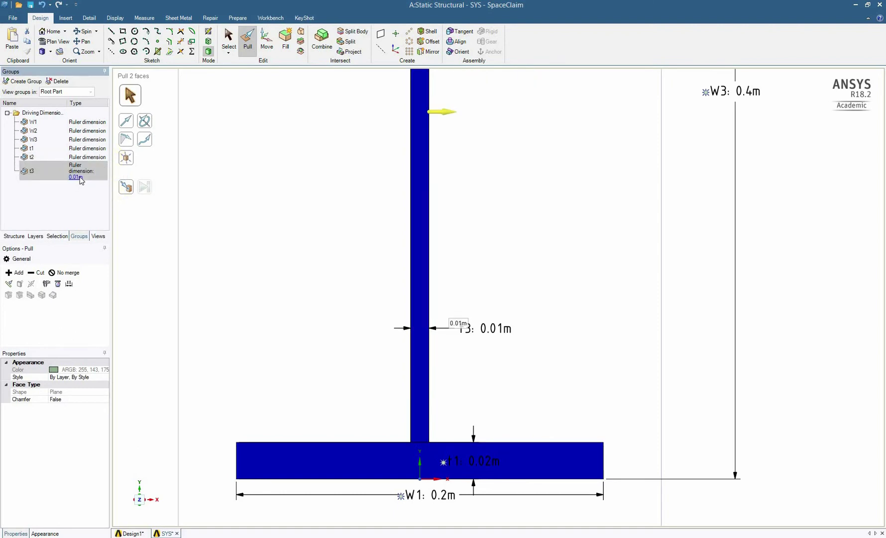
click(79, 177)
click(111, 180)
key(Return)
scroll(343, 270, down, 3)
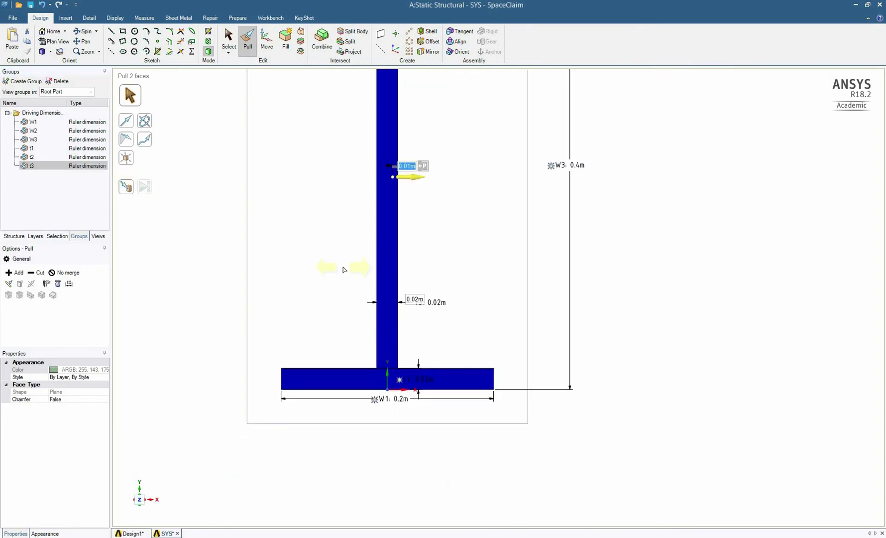
scroll(343, 270, down, 3)
scroll(308, 113, down, 2)
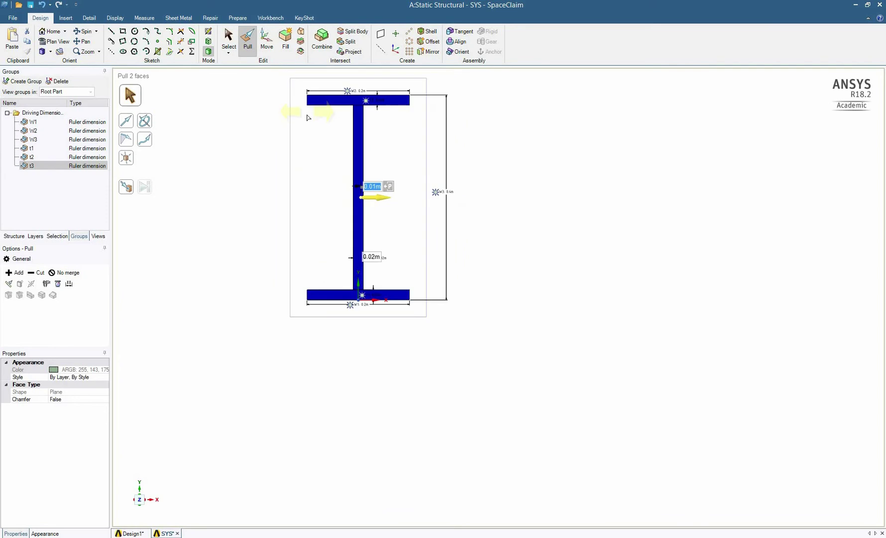
click(15, 237)
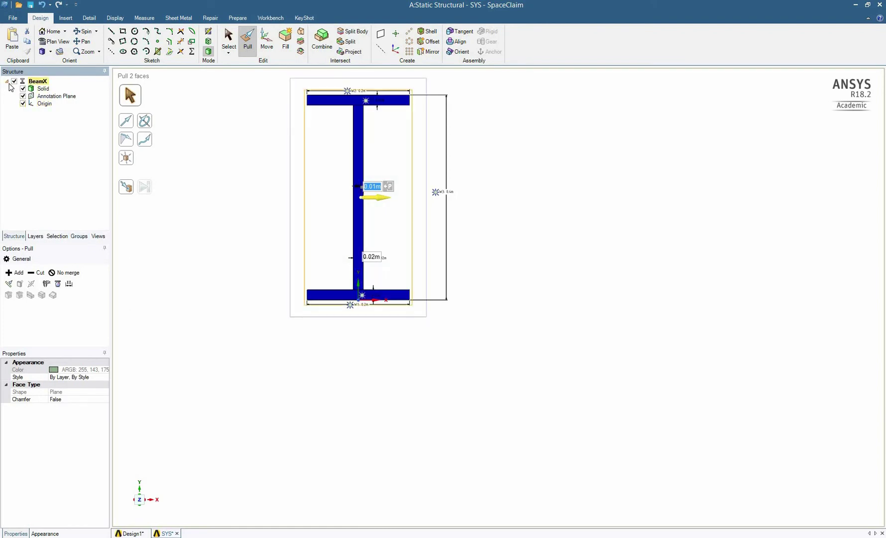
- Back in the car park model, expand Beam Profiles and bring up the BeamY profile's context menu
click(130, 533)
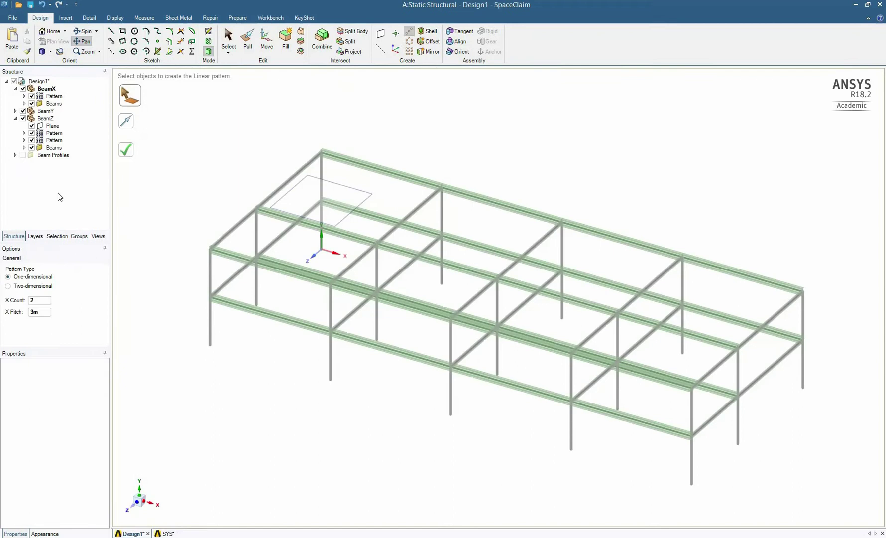
click(15, 155)
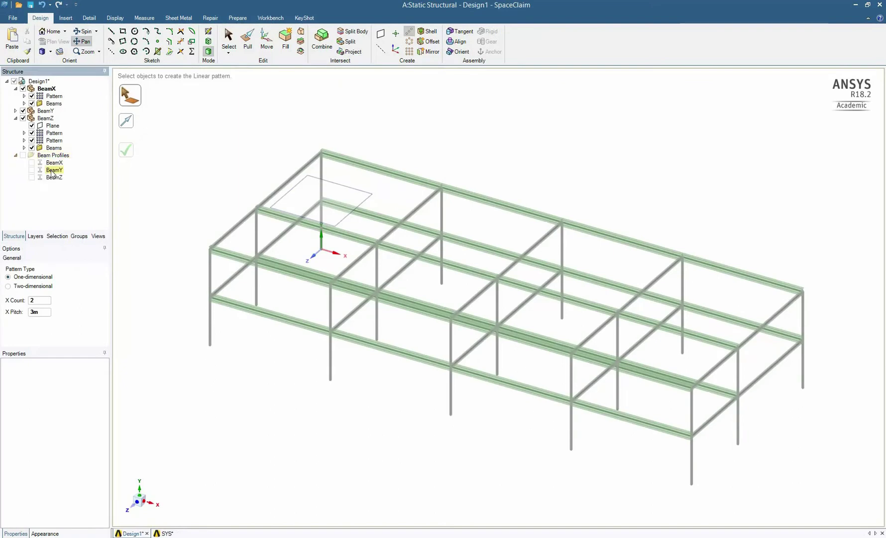
click(52, 172)
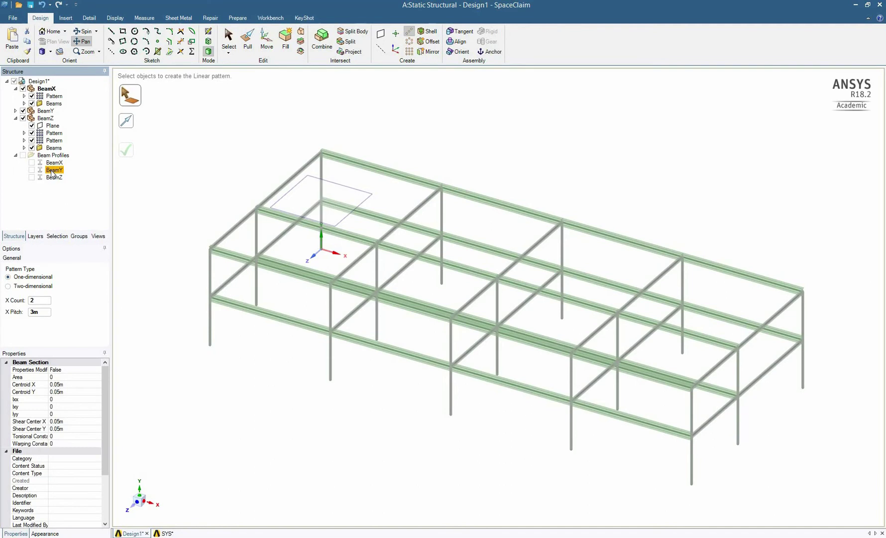
right_click(52, 173)
- Open BeamY for editing and set both widths W1 and W2 to 0.2 m
click(59, 176)
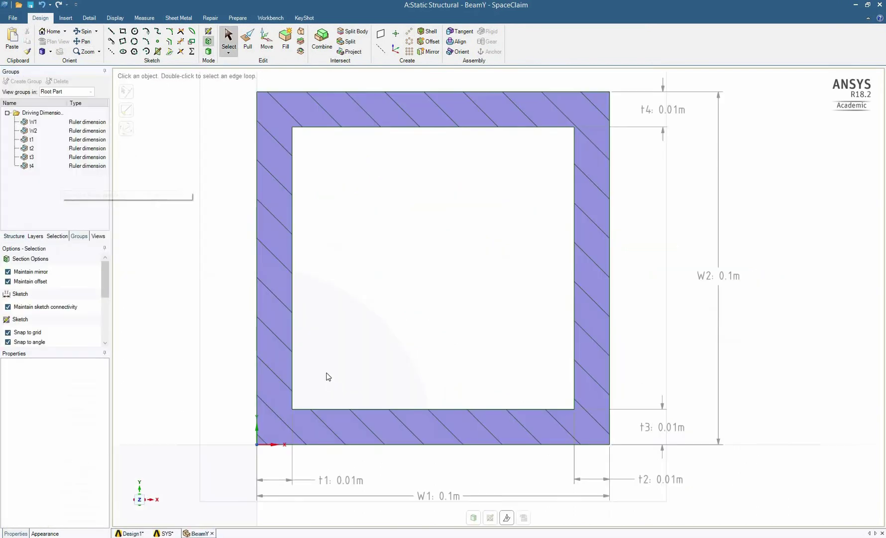
click(32, 122)
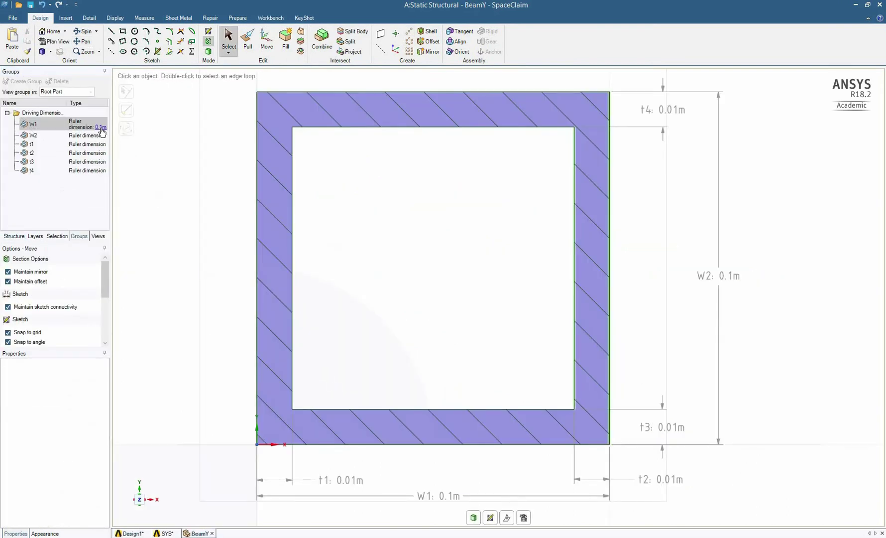
click(101, 128)
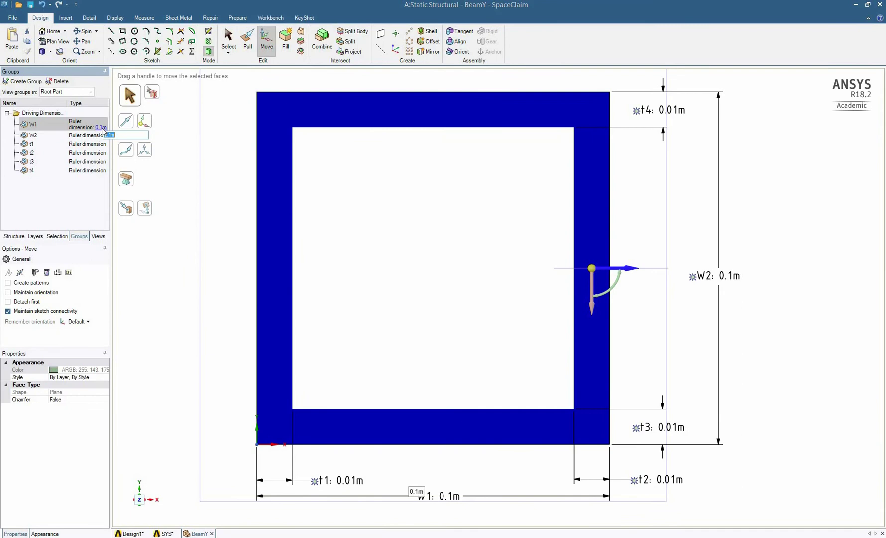
text(0.2)
key(Return)
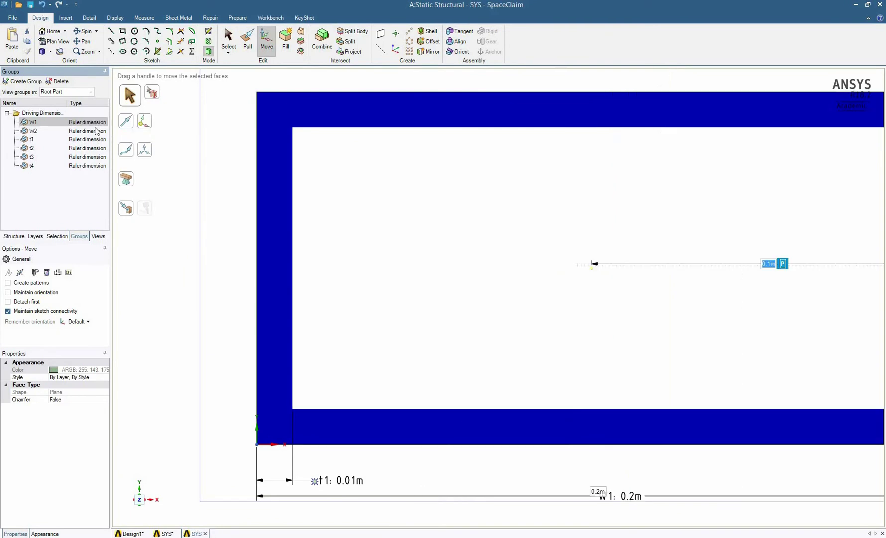
click(98, 131)
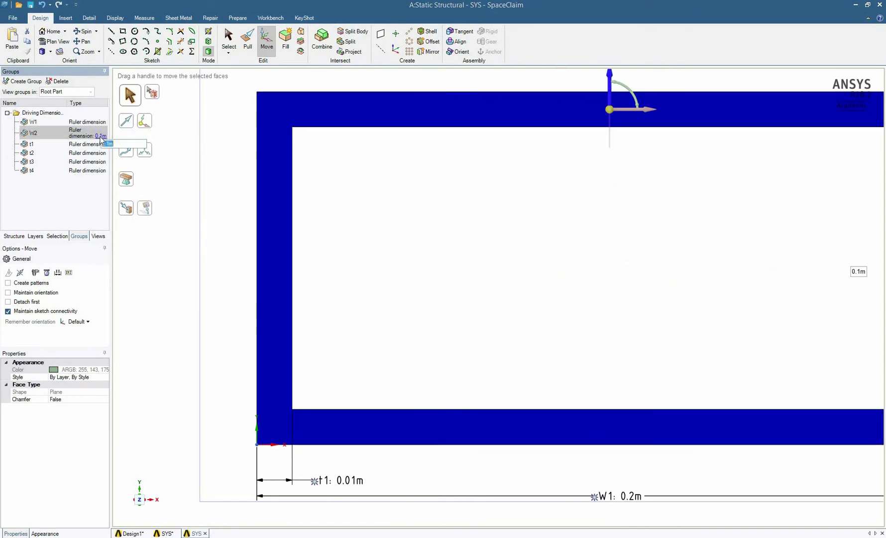
click(101, 137)
text(0.2)
key(Return)
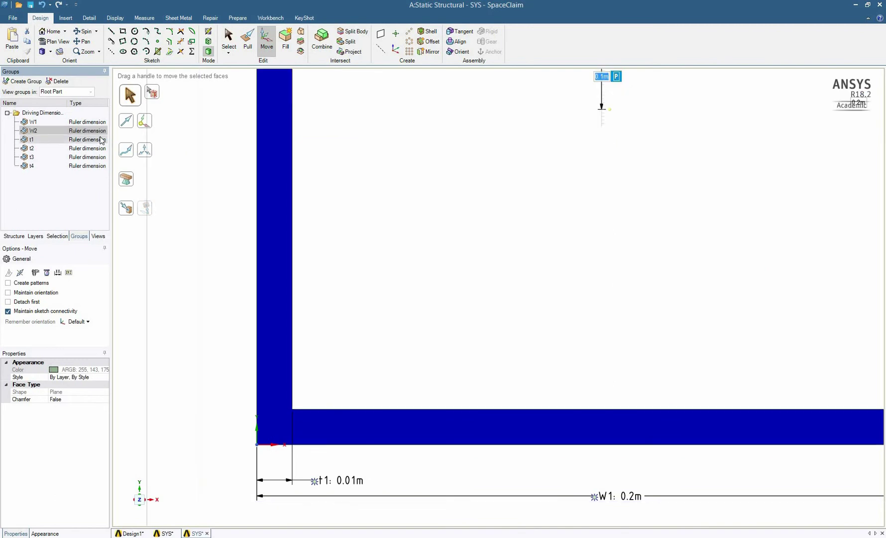
- Set the tube wall thicknesses t1 and t3 to 0.02 m, checking t2 and t4
click(76, 151)
click(102, 154)
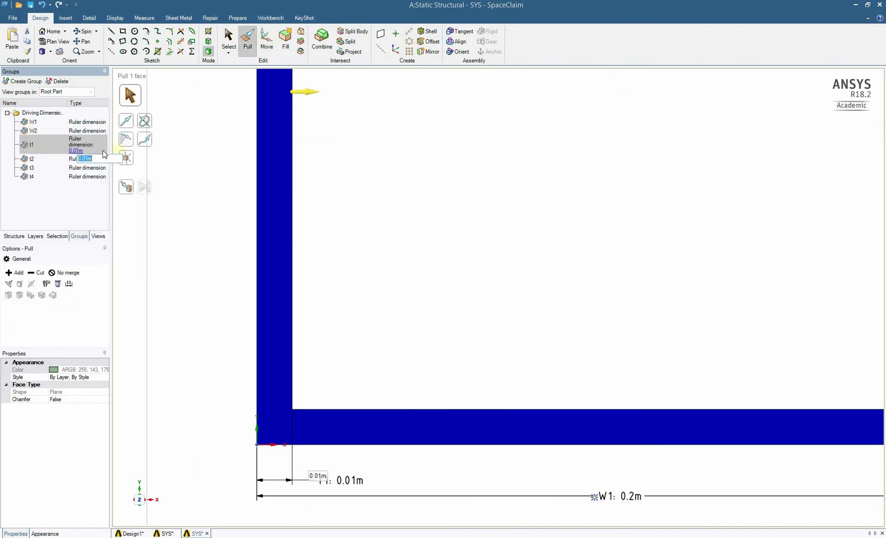
text(0)
text(.02)
key(Return)
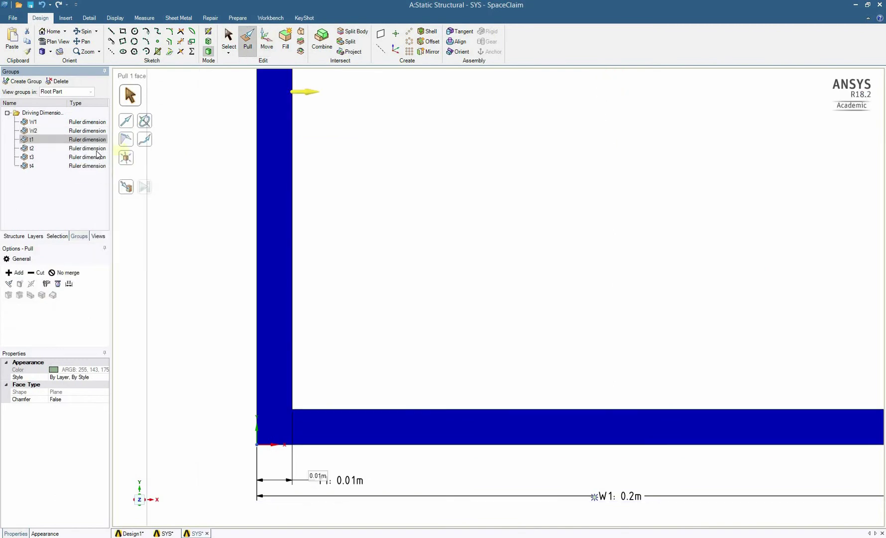
click(93, 152)
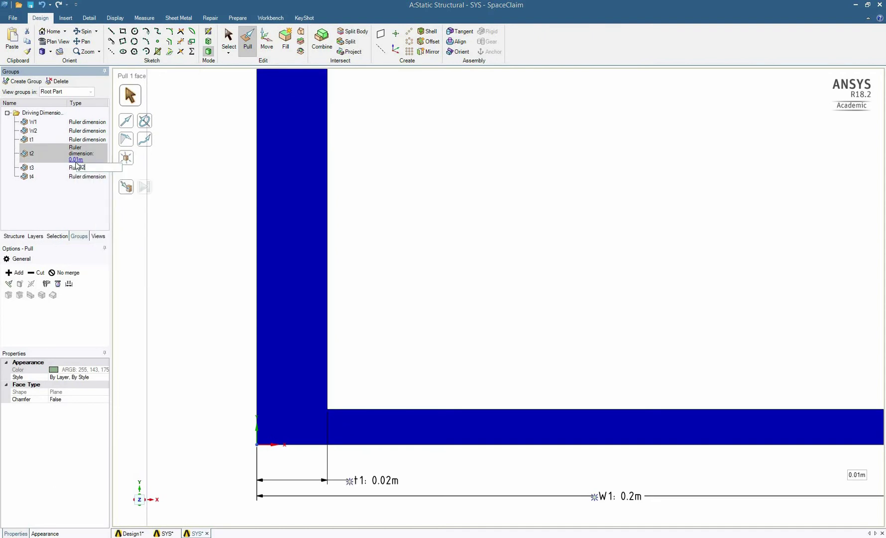
click(78, 168)
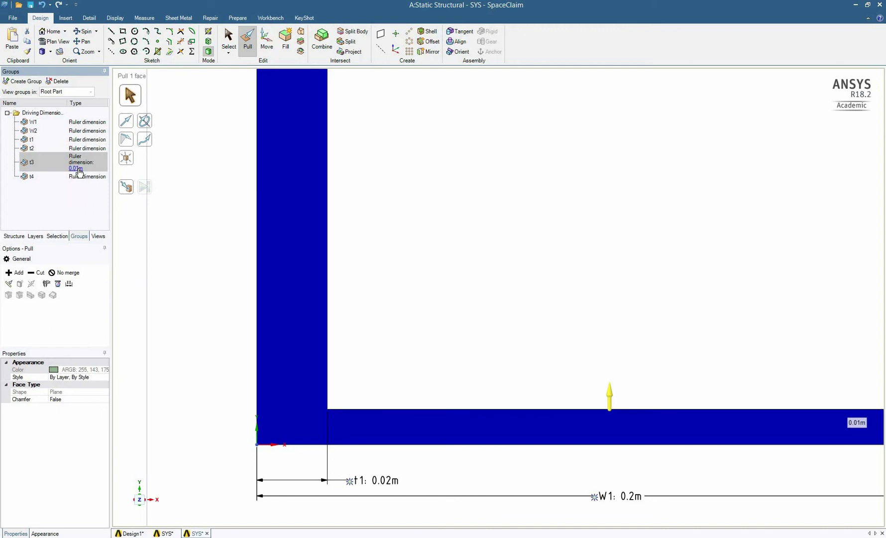
click(78, 168)
text(0.02)
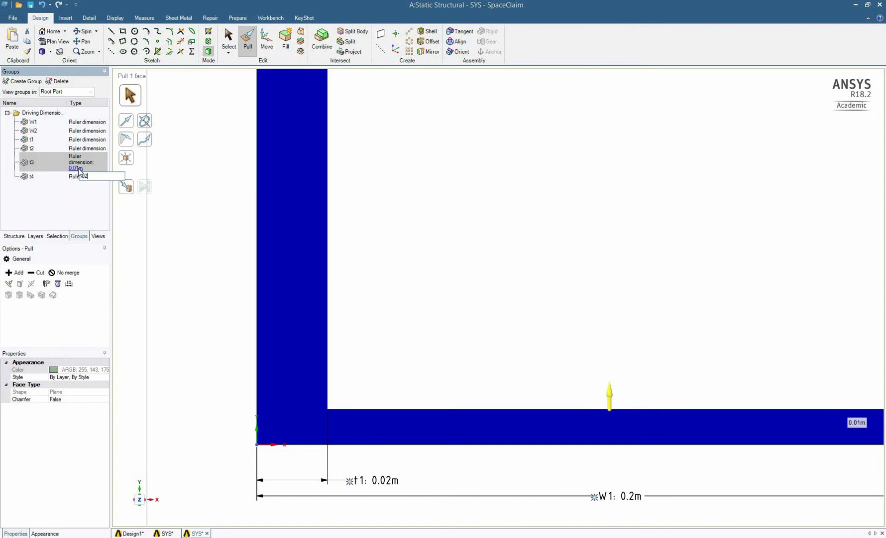
key(Return)
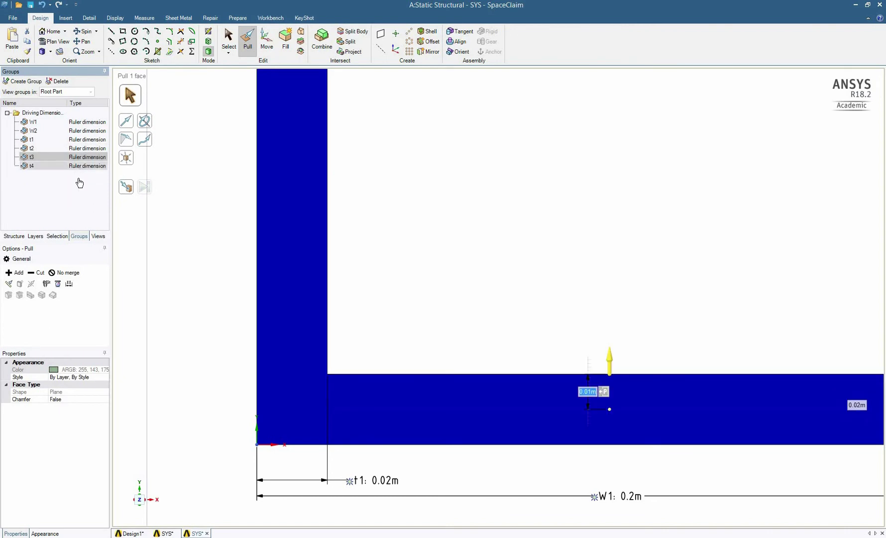
click(79, 167)
click(78, 178)
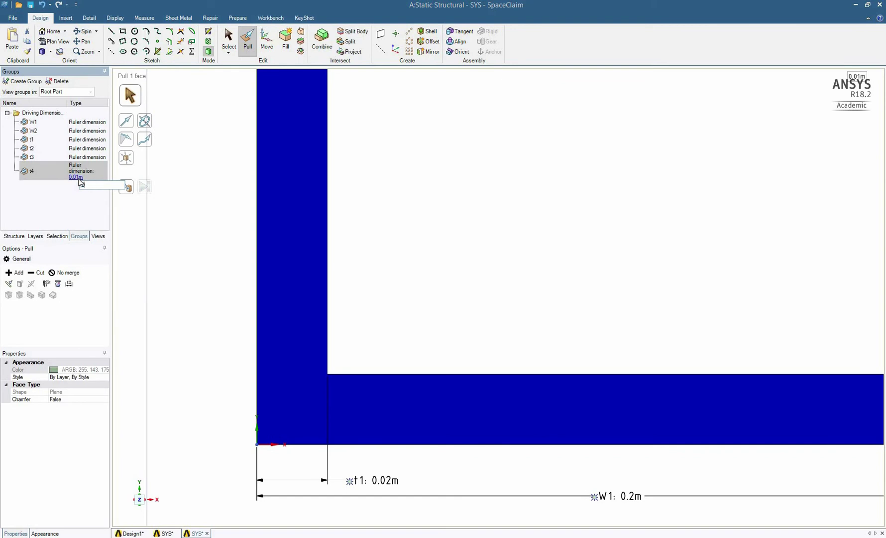
key(Return)
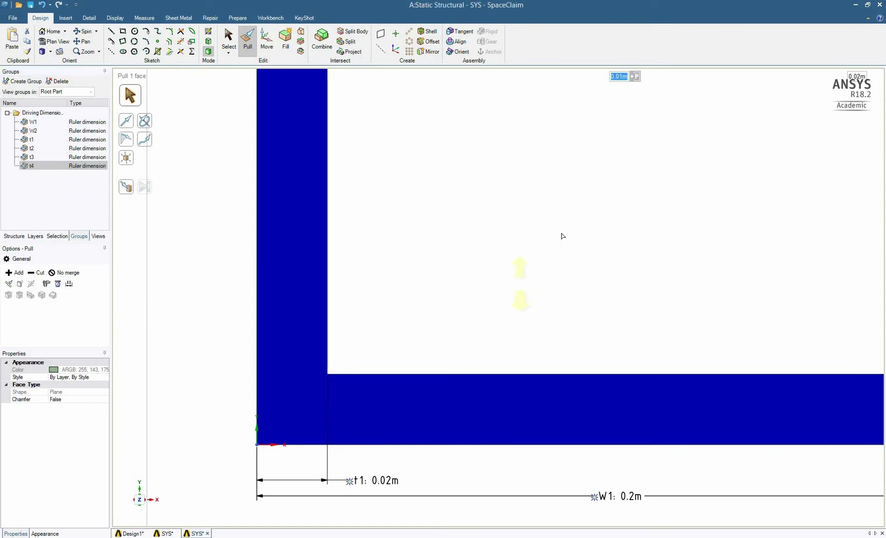
- Review the profile's dimension list and bring up its structure tree
scroll(562, 236, down, 3)
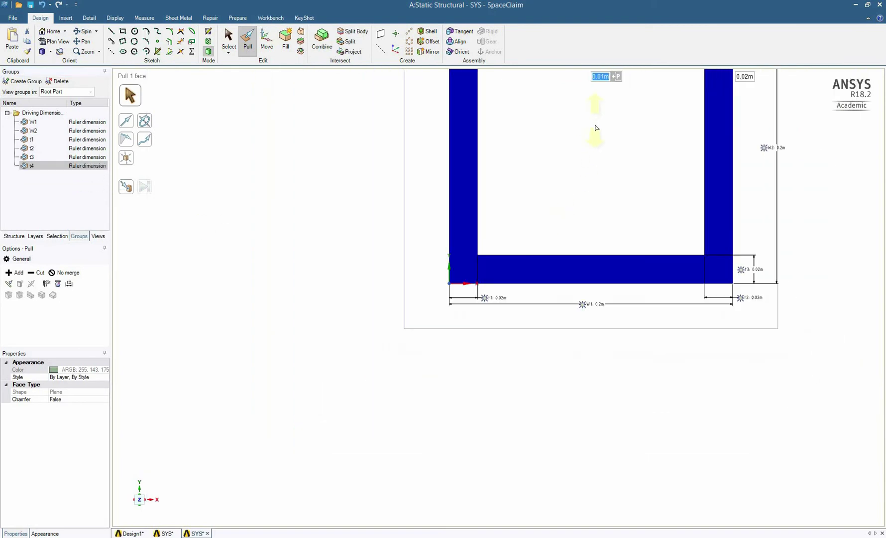
scroll(596, 123, up, 1)
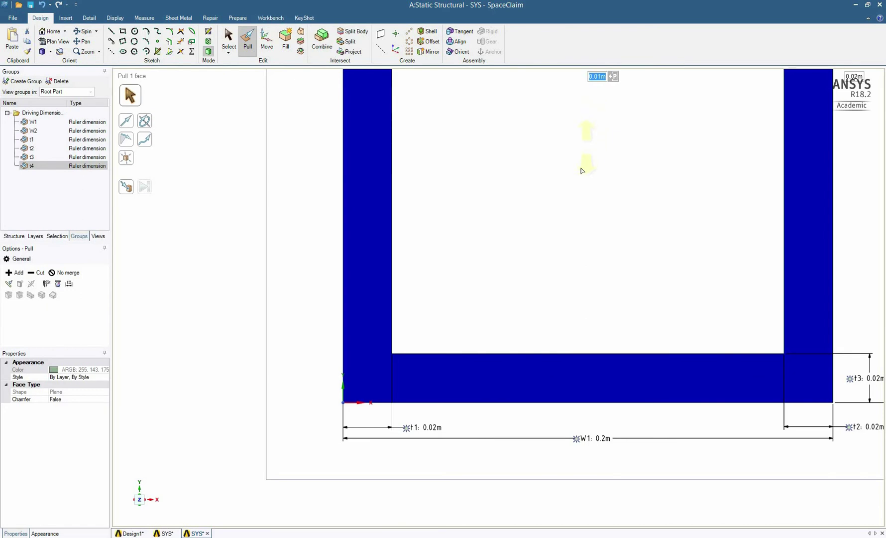
scroll(582, 170, down, 2)
scroll(522, 455, up, 1)
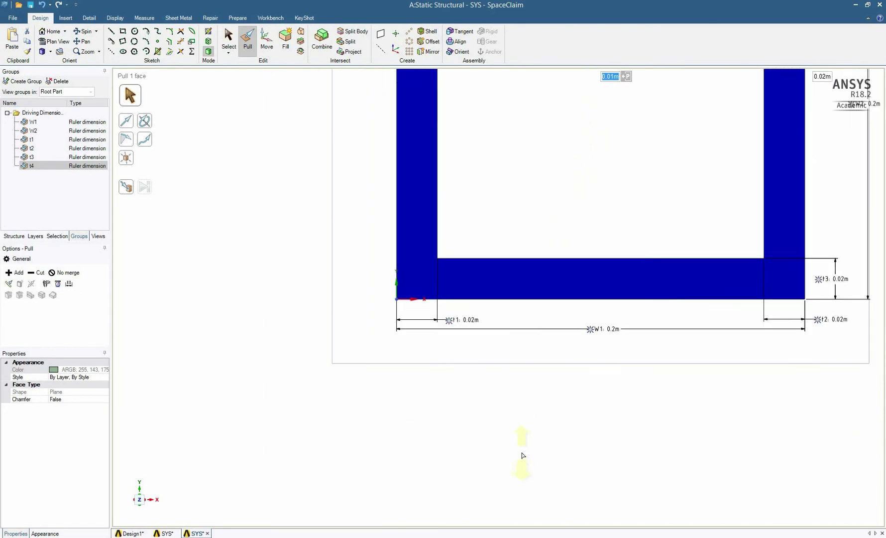
scroll(522, 455, down, 5)
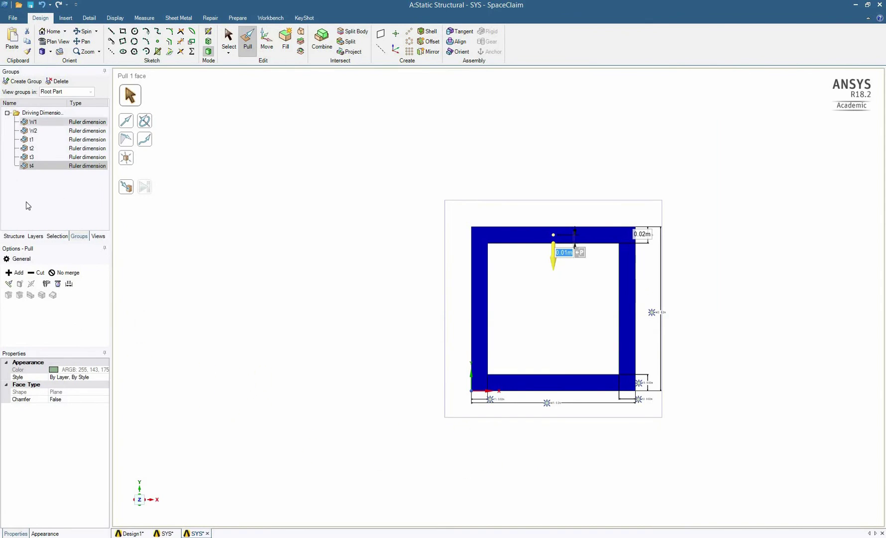
click(15, 237)
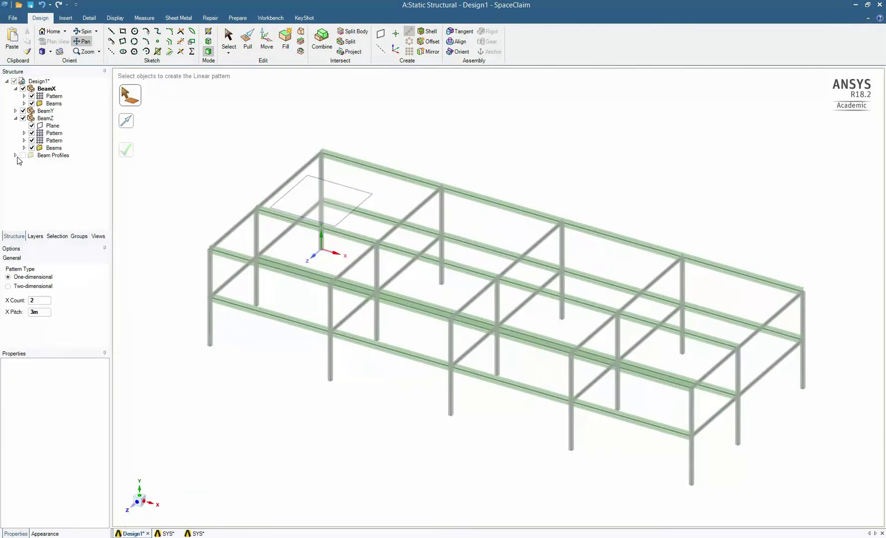
- Return to the car park frame design and end the active Pattern operation with Esc
click(16, 156)
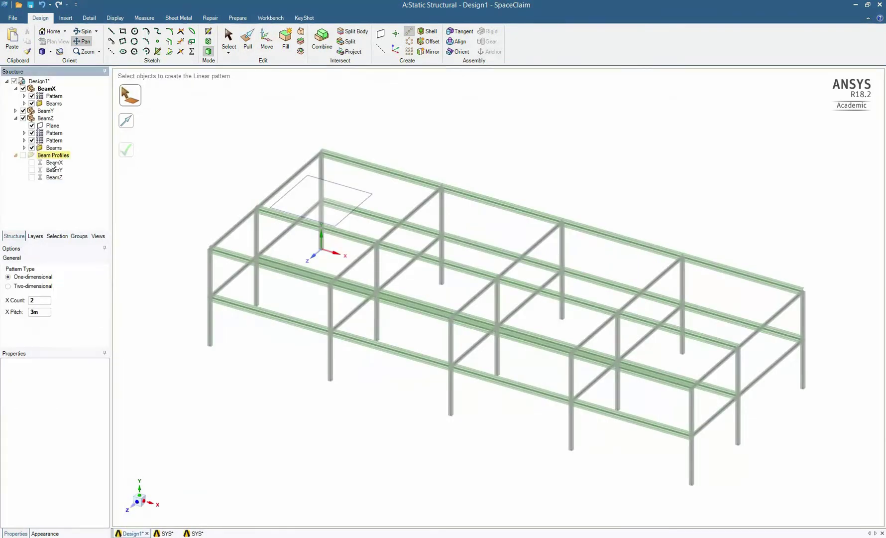
click(54, 178)
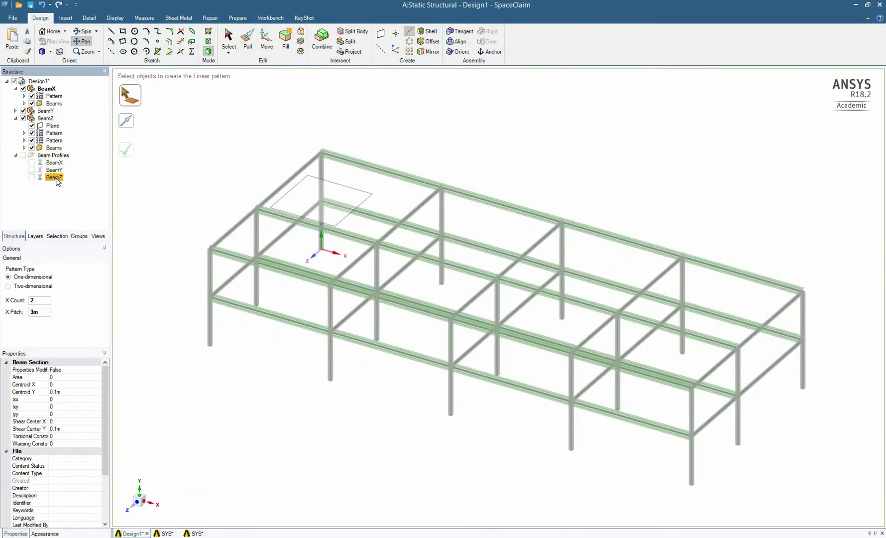
click(303, 194)
click(166, 188)
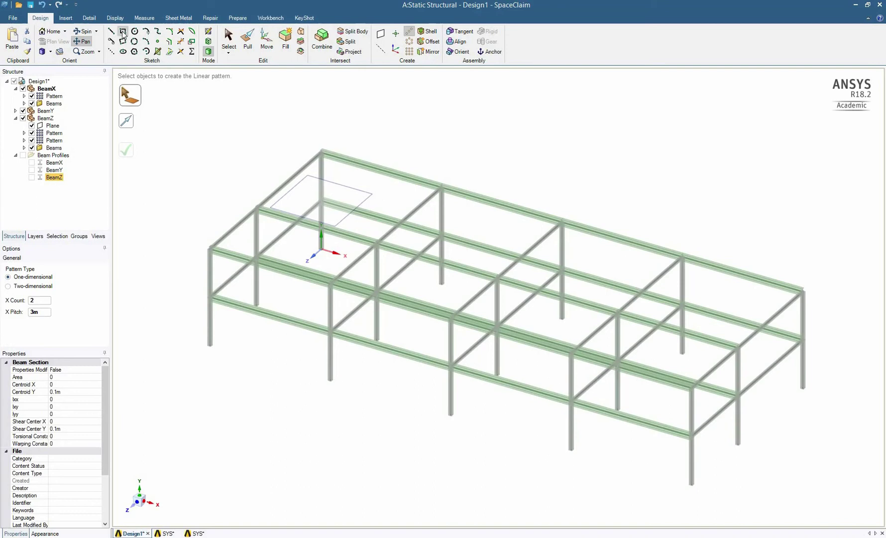
key(Escape)
- Create a new component under Design1 named Planes and select it
click(39, 81)
right_click(36, 81)
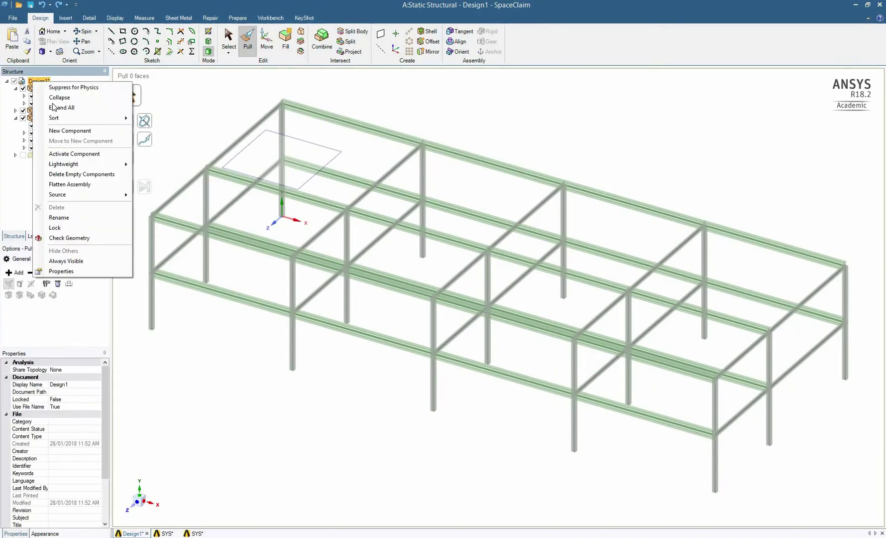
click(70, 132)
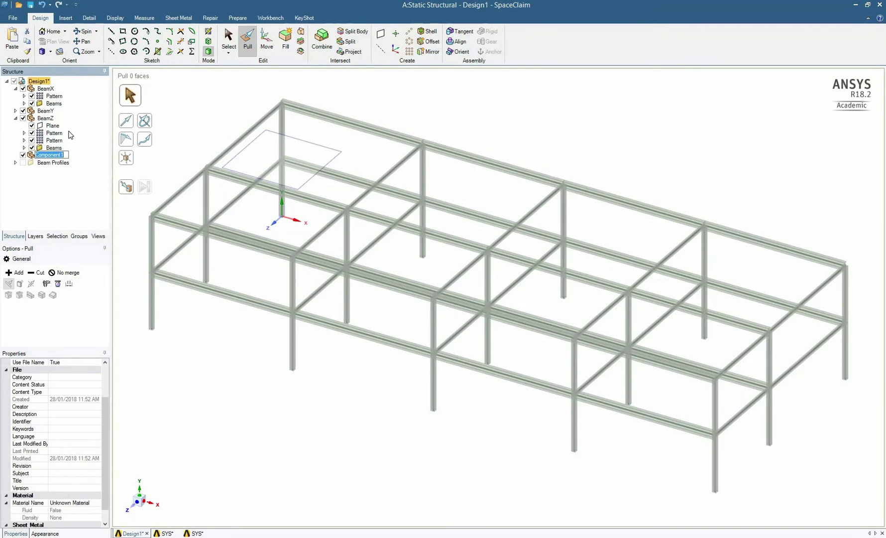
text(Plane)
text(s)
key(Return)
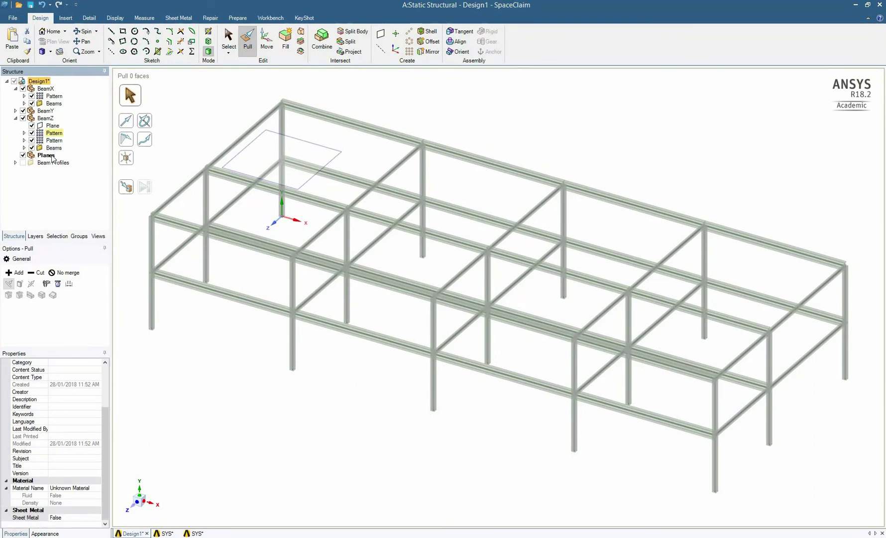
click(52, 156)
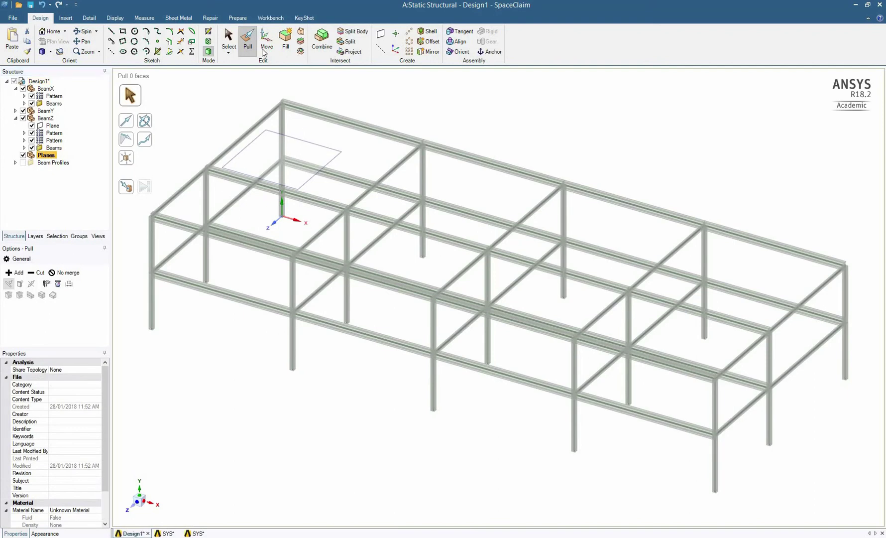
- Sketch the first four lower-floor rectangles, each snapped between beam corners
click(123, 31)
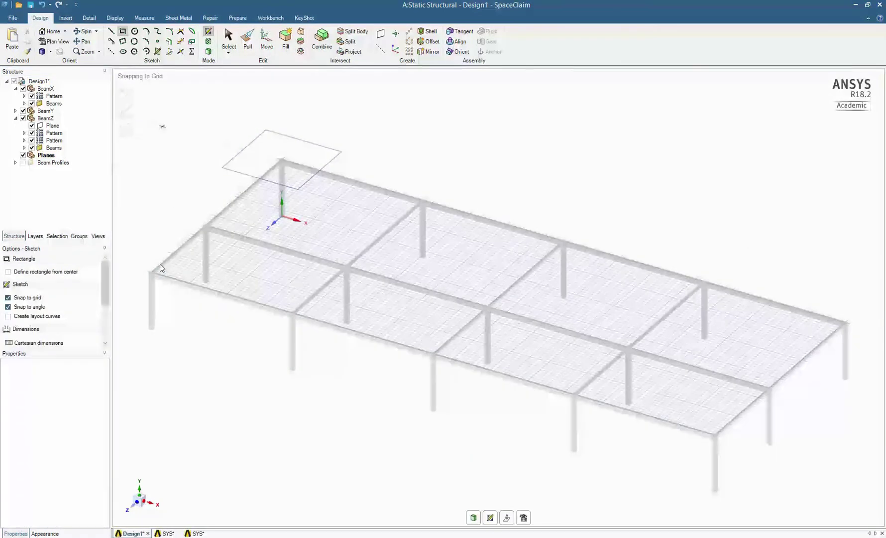
click(154, 272)
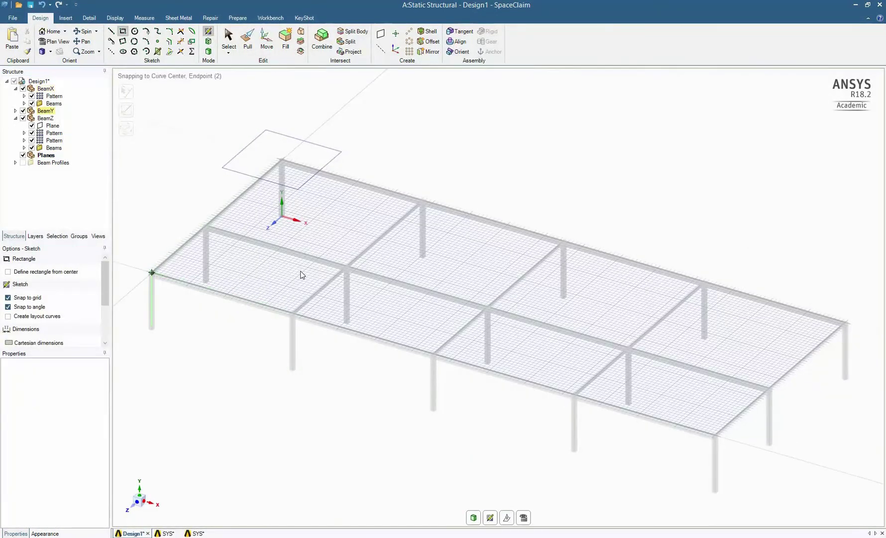
click(348, 266)
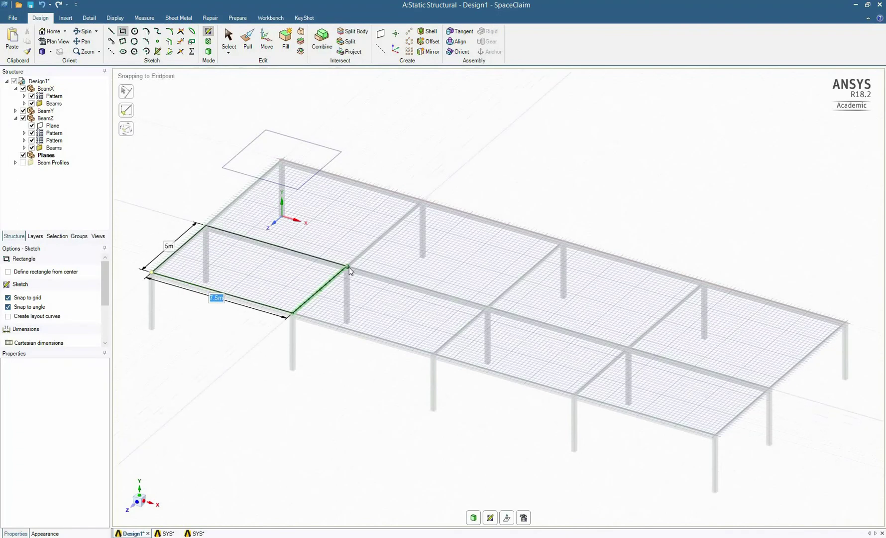
click(206, 224)
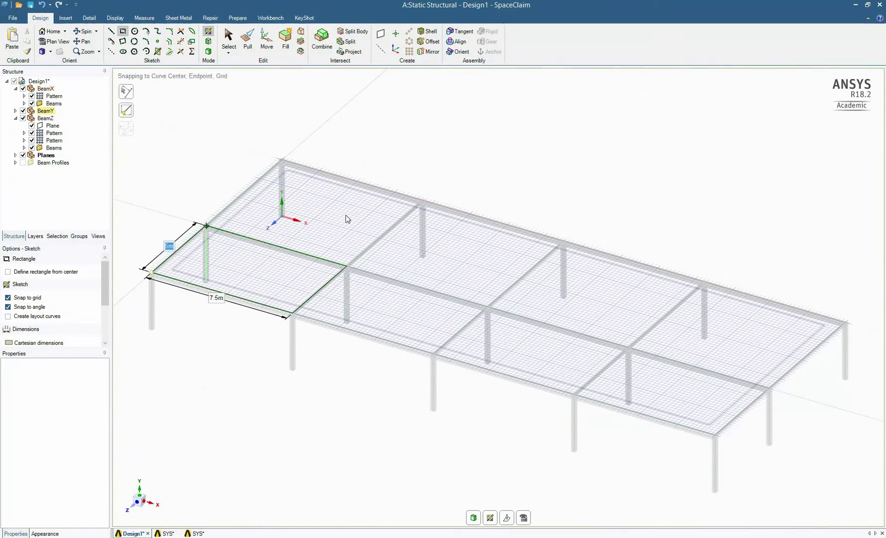
click(422, 202)
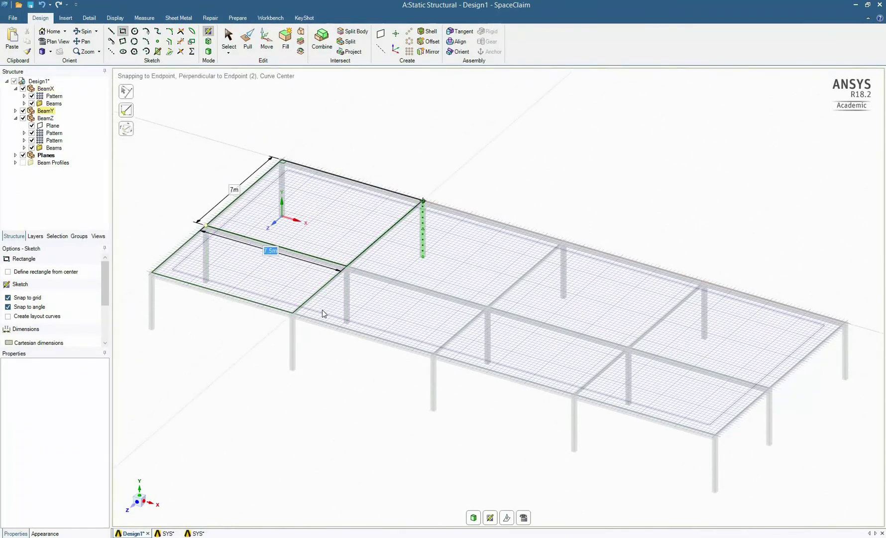
click(293, 312)
click(488, 306)
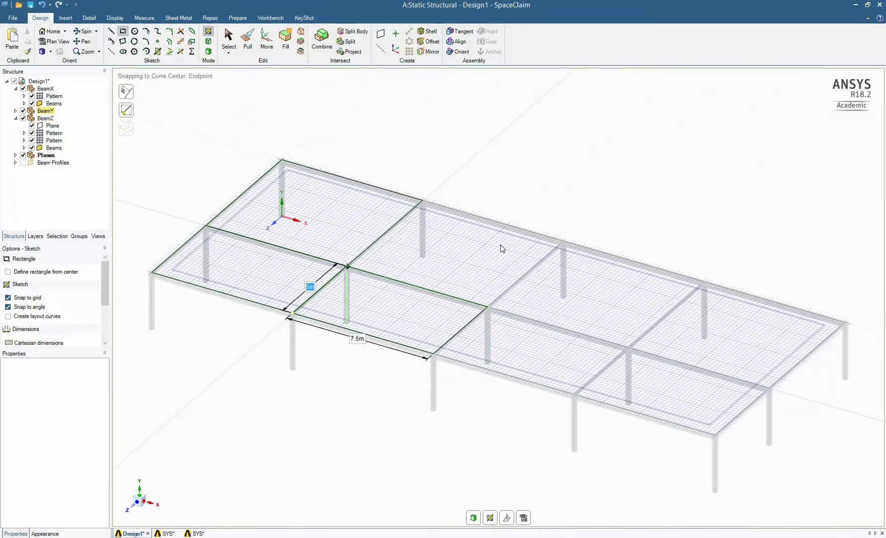
click(346, 266)
click(563, 242)
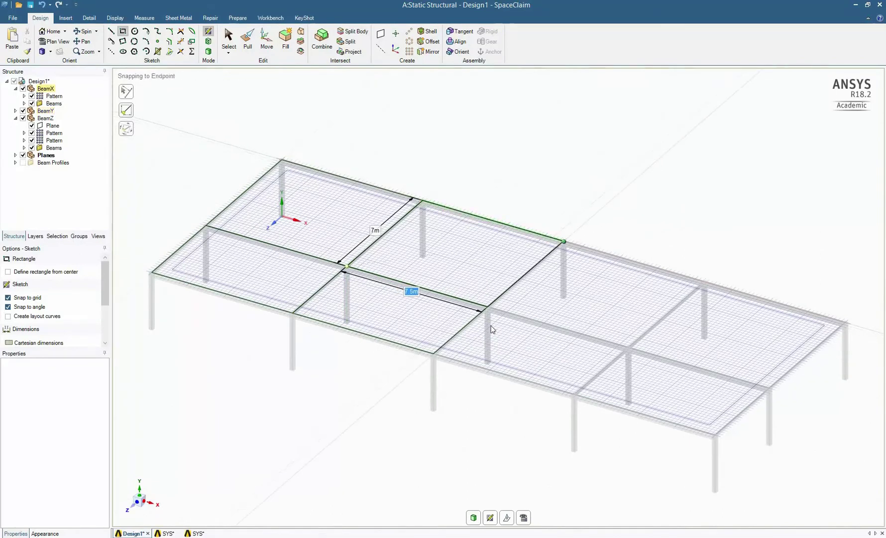
- Draw the remaining lower-floor rectangles, including the 7 m by 7.5 m panel
click(434, 353)
click(628, 347)
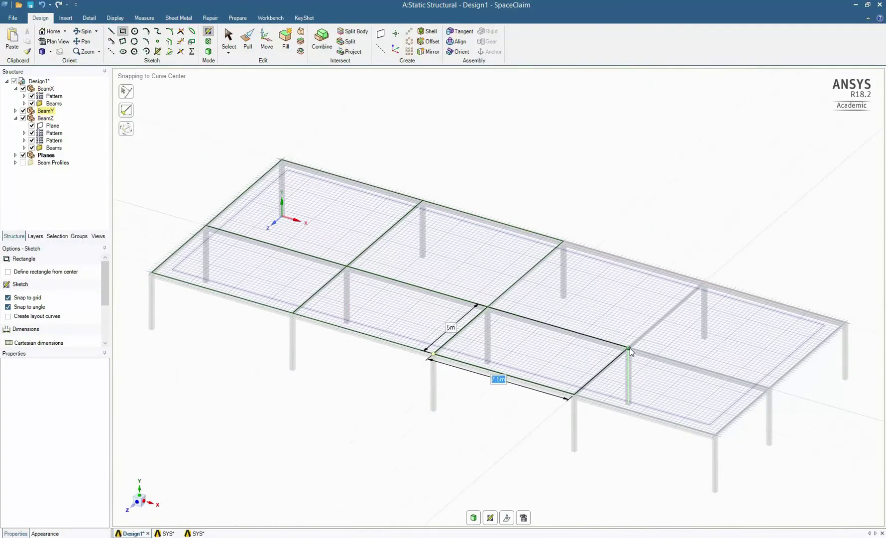
click(488, 306)
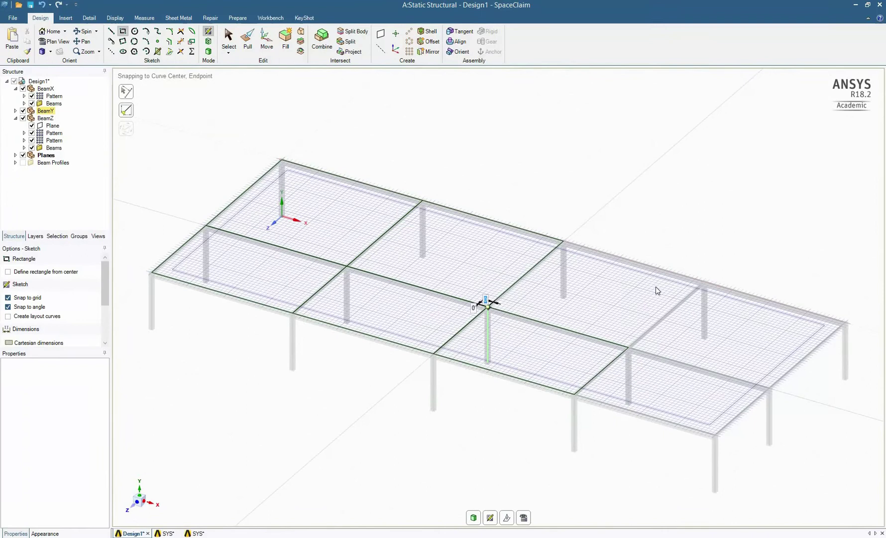
click(704, 282)
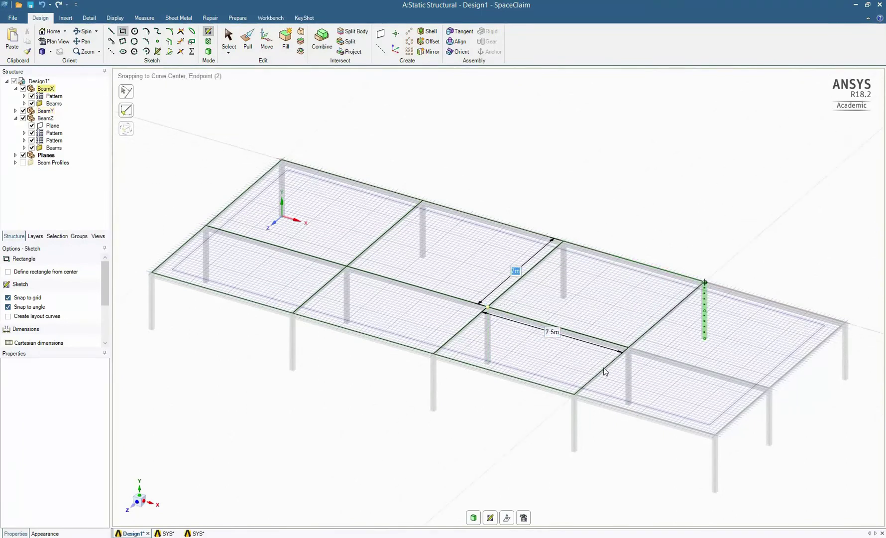
click(575, 393)
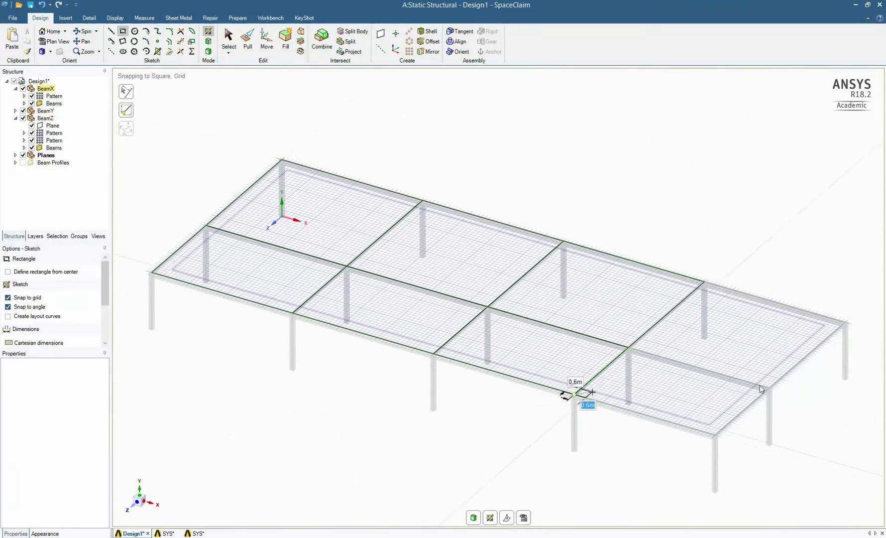
click(631, 348)
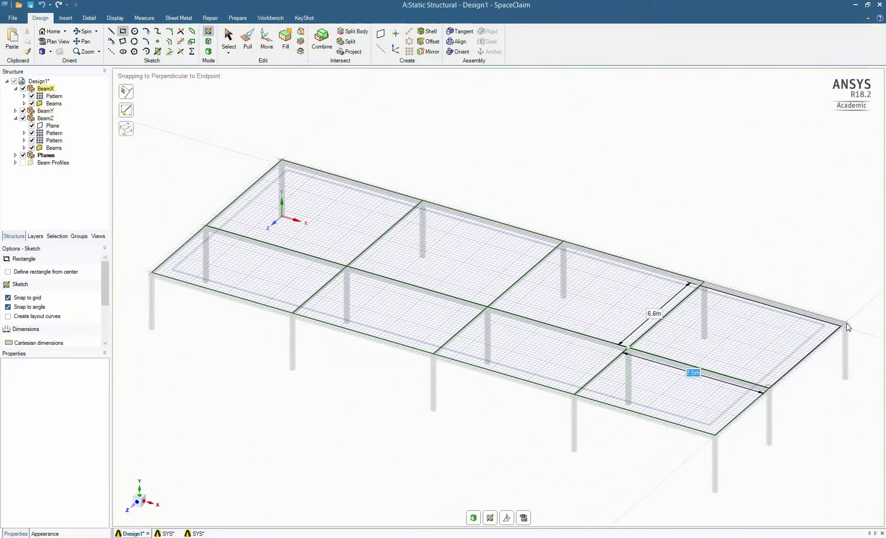
key(Tab)
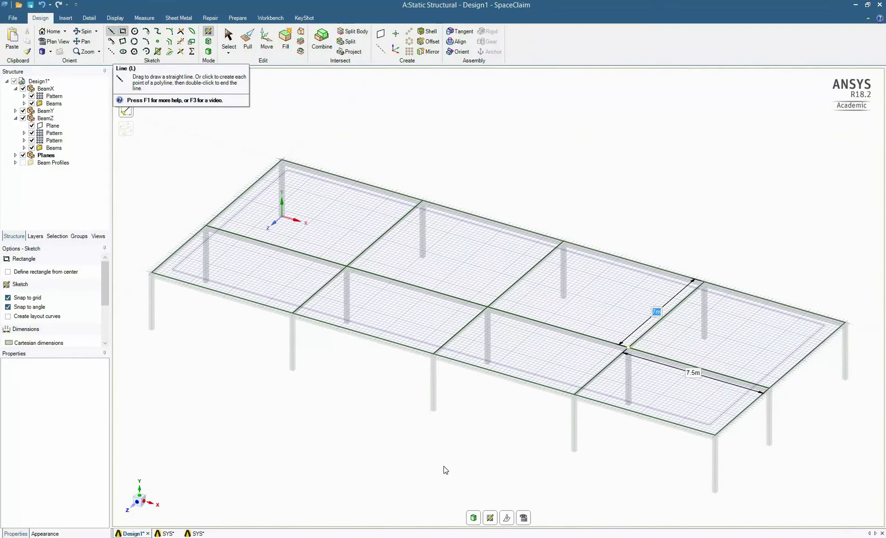
- Turn the lower-floor rectangles into a surface and check it under Planes
click(474, 517)
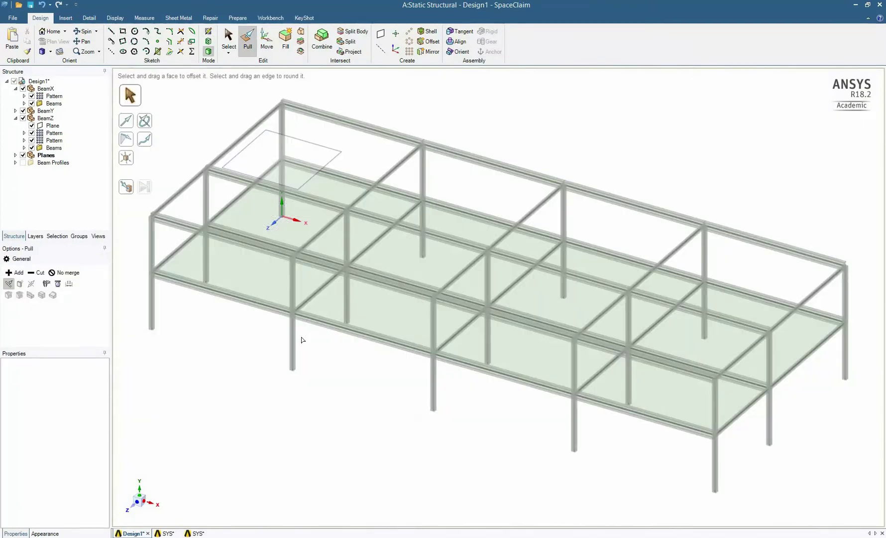
double_click(46, 154)
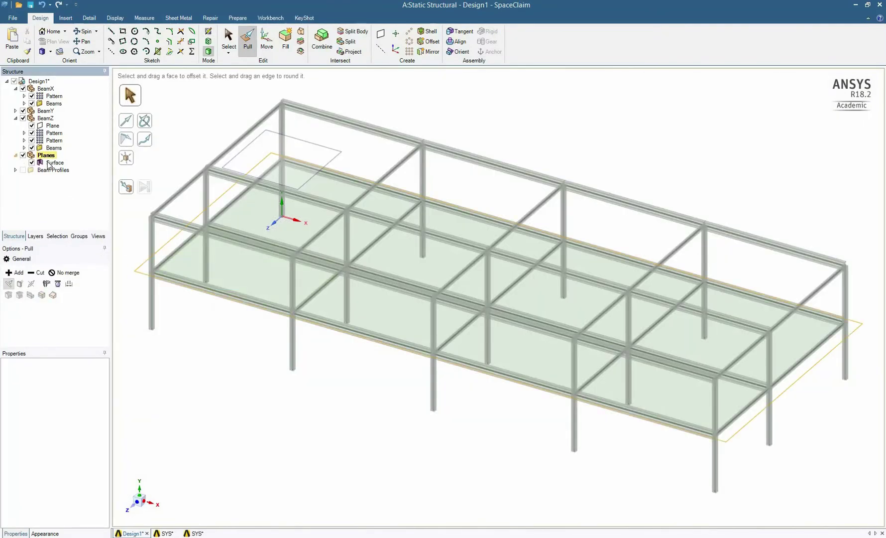
click(52, 162)
click(142, 260)
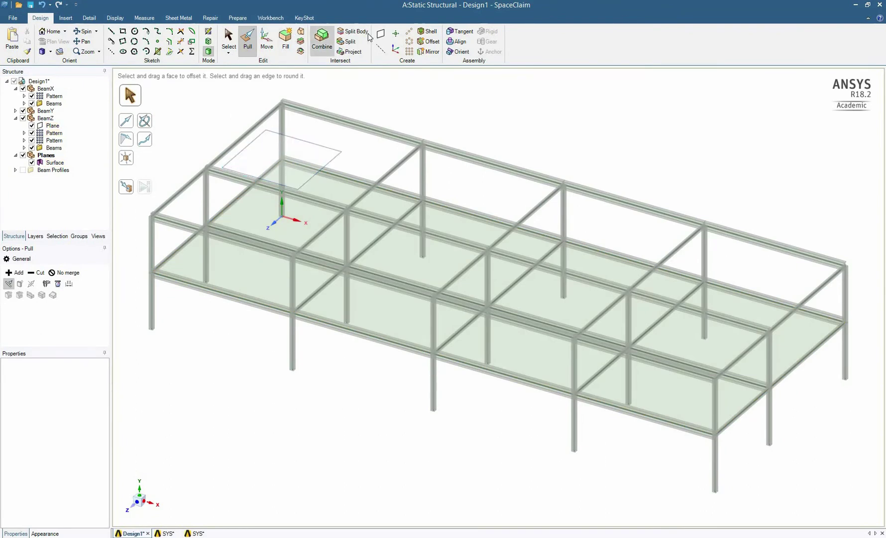
- Sketch on the top beams and draw the first upper-floor rectangles, including a 5 m by 7.5 m panel
click(123, 32)
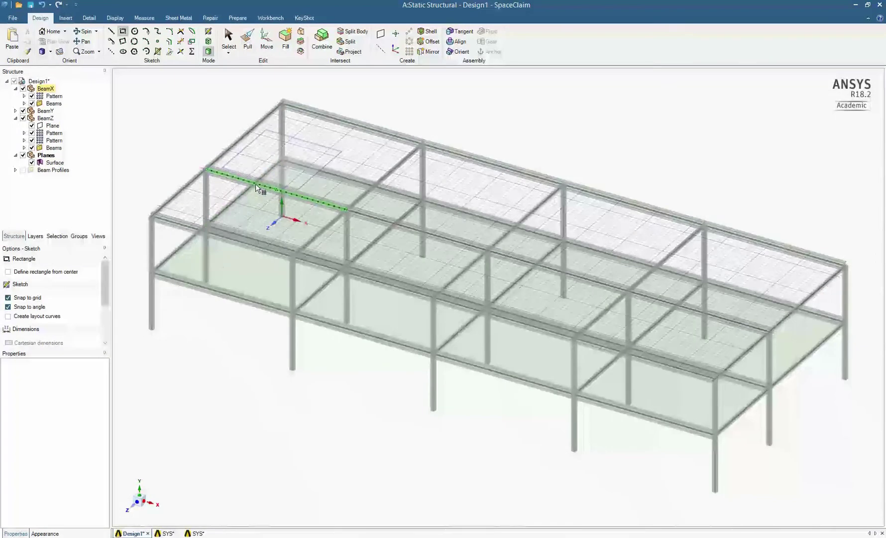
click(257, 184)
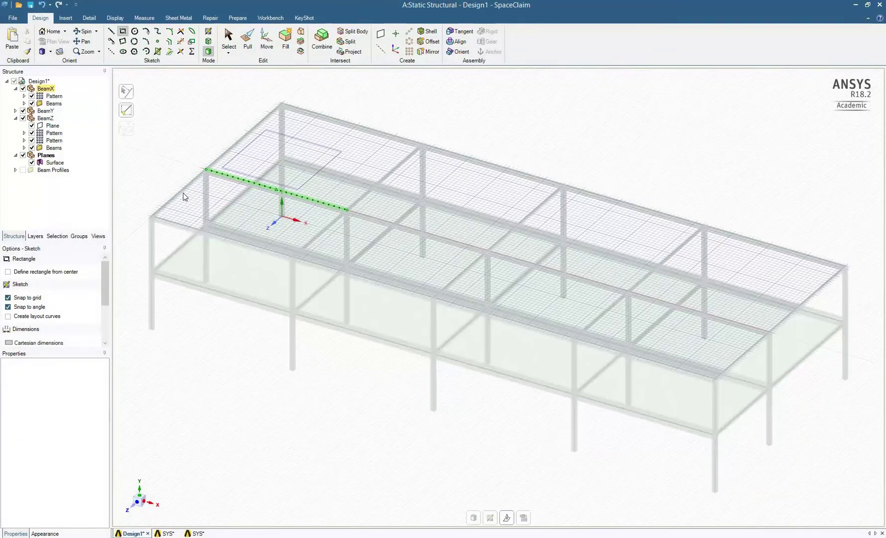
click(152, 216)
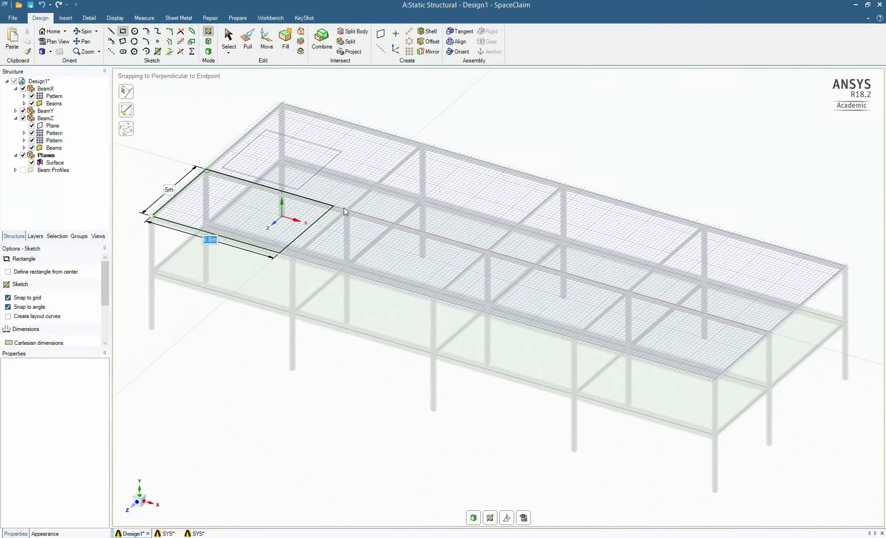
click(206, 171)
click(207, 170)
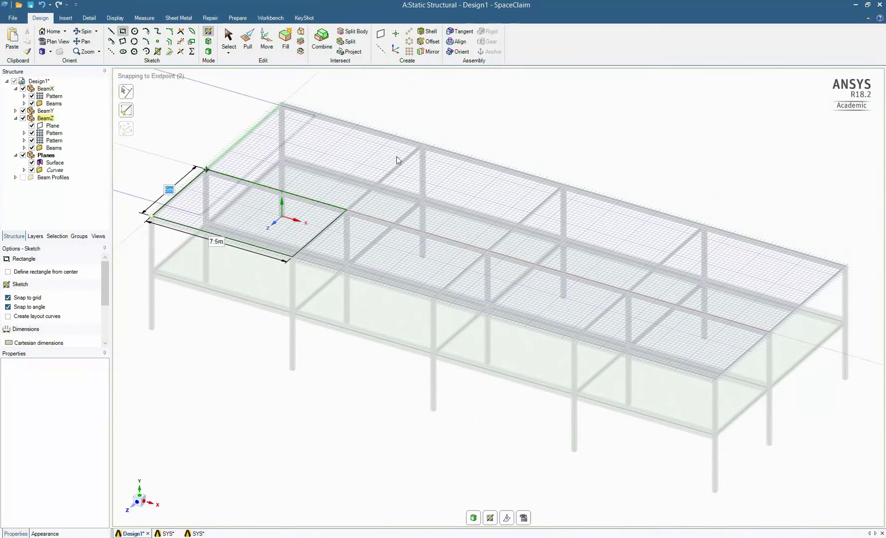
click(419, 145)
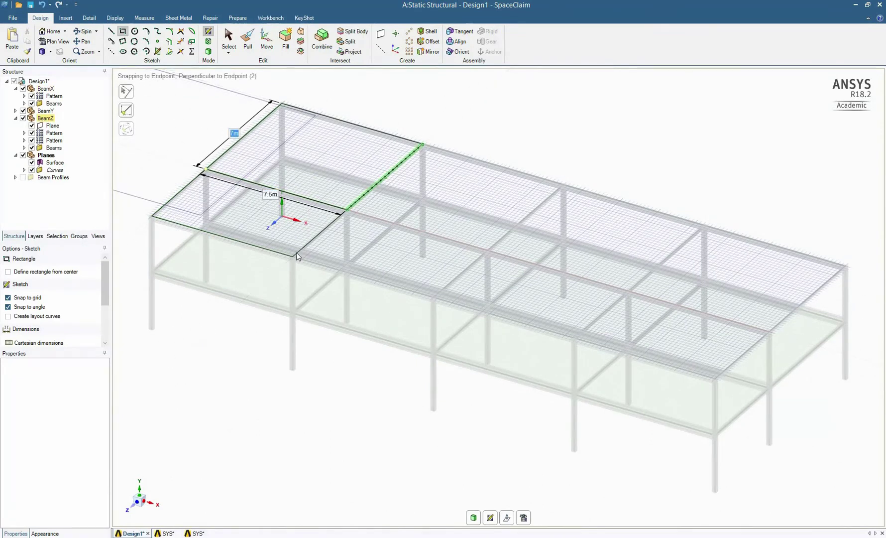
click(293, 256)
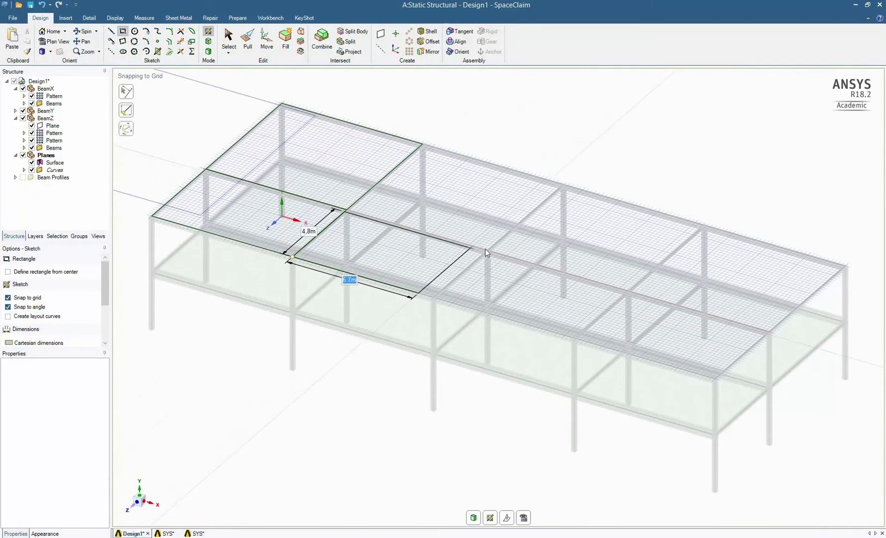
click(349, 212)
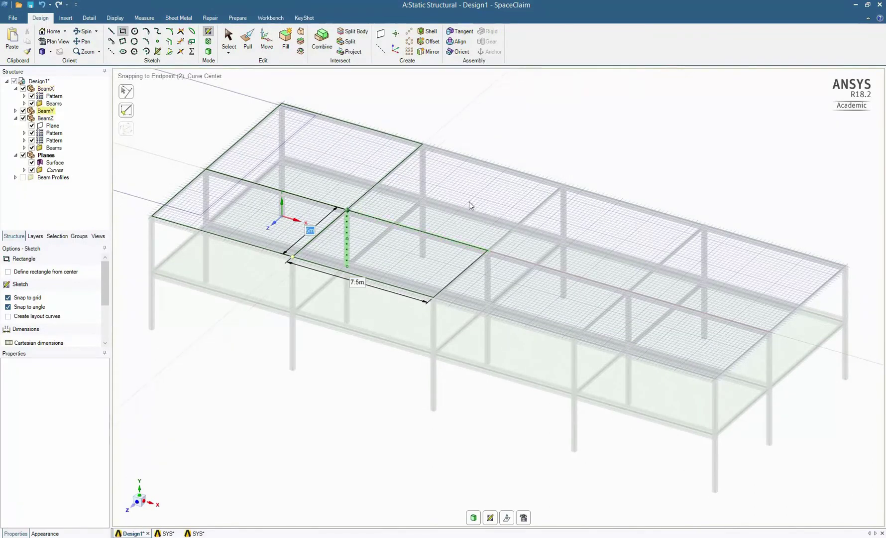
- Draw the remaining 7 m and 5 m by 7.5 m upper panels and convert them into a surface
click(560, 184)
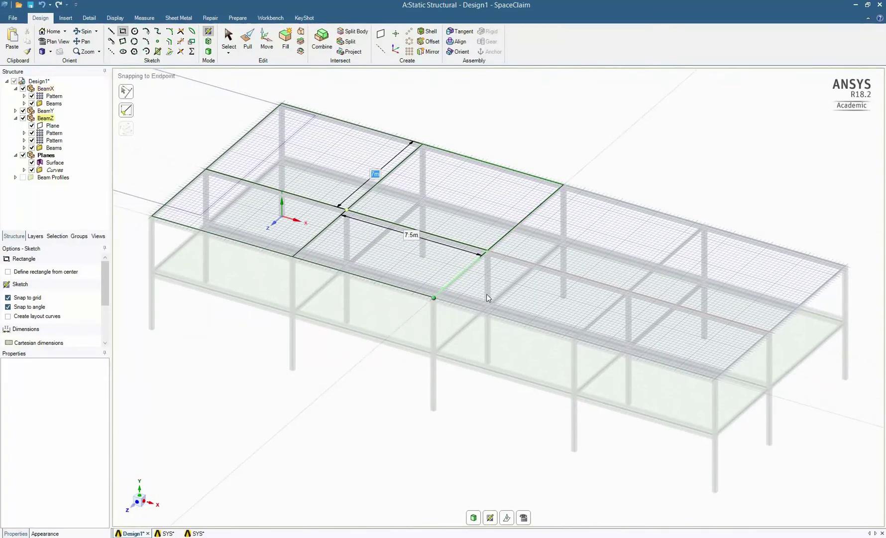
click(435, 298)
click(628, 287)
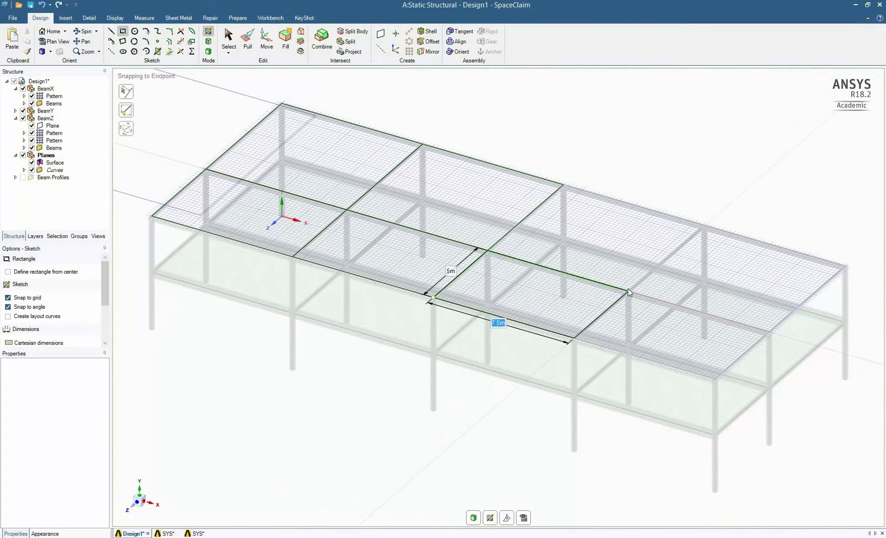
click(488, 251)
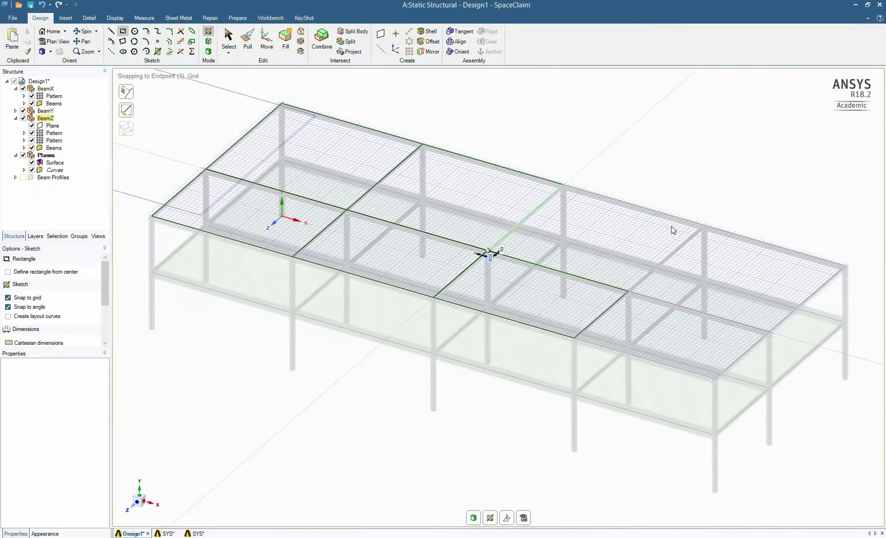
click(703, 225)
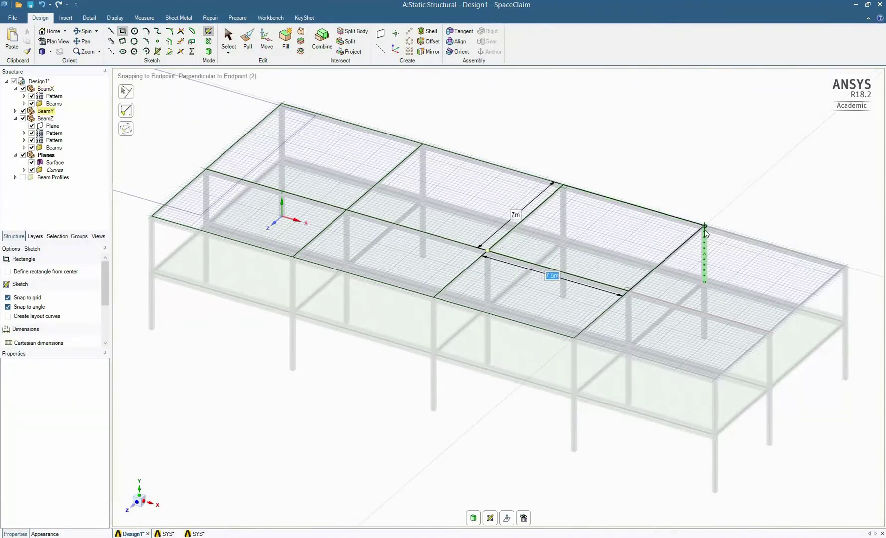
click(575, 339)
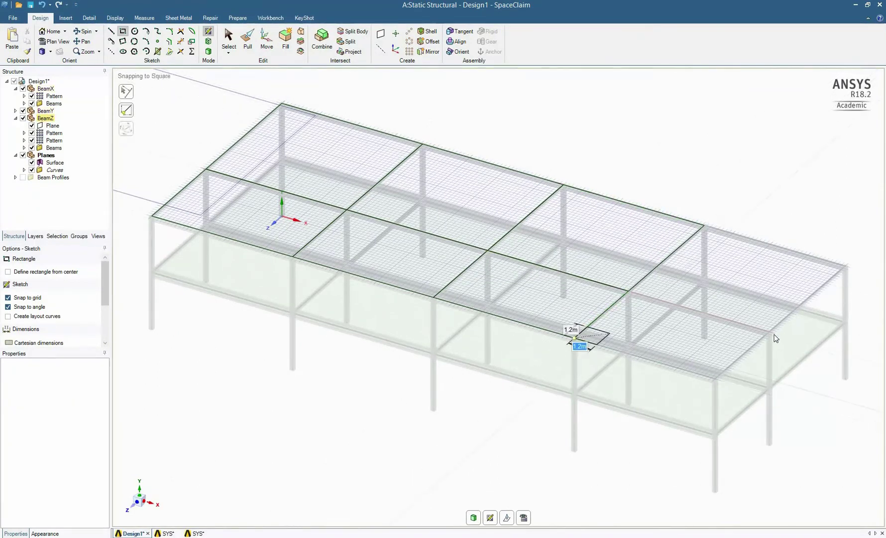
click(682, 315)
click(628, 290)
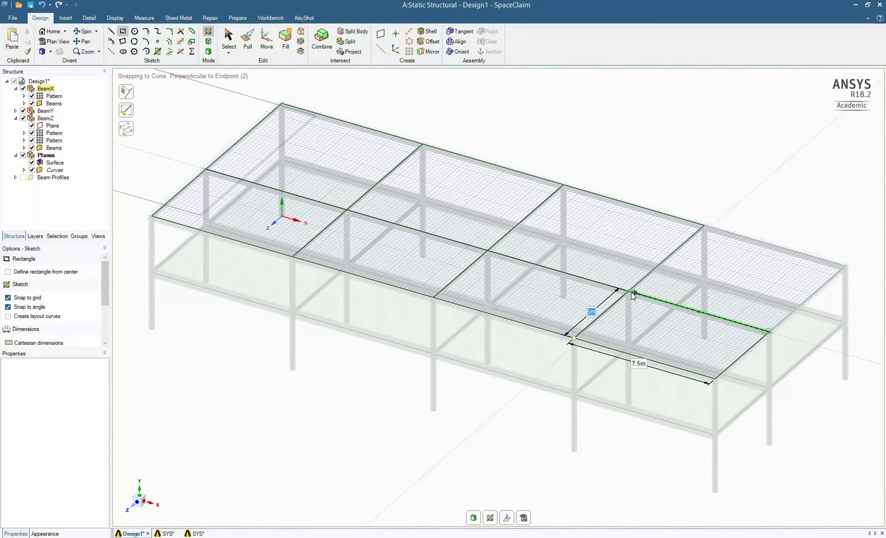
click(473, 517)
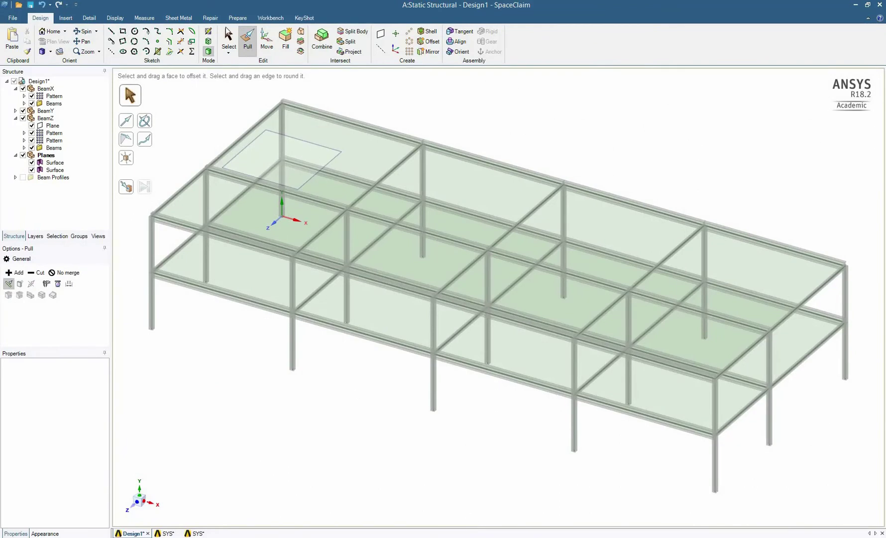
- Give both floor surfaces a thickness of 0.2 m
key(s)
drag(856, 486, 139, 95)
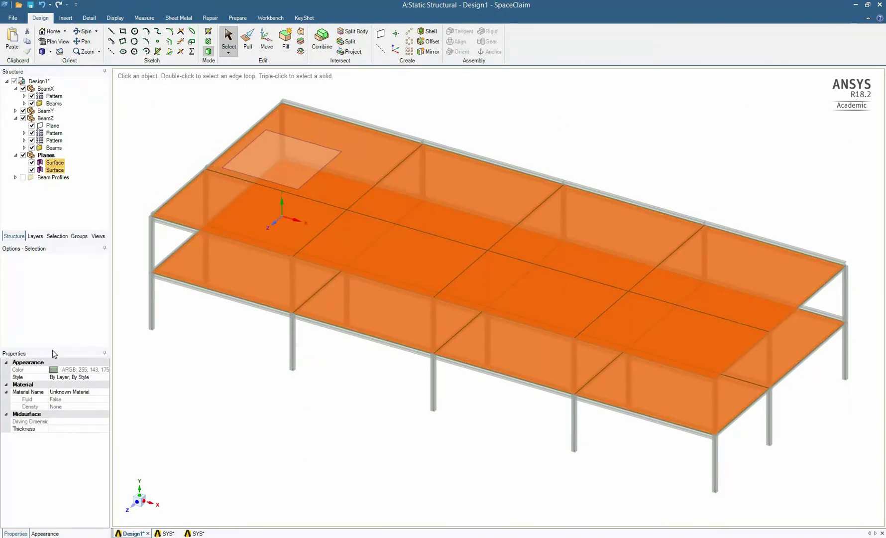
click(58, 427)
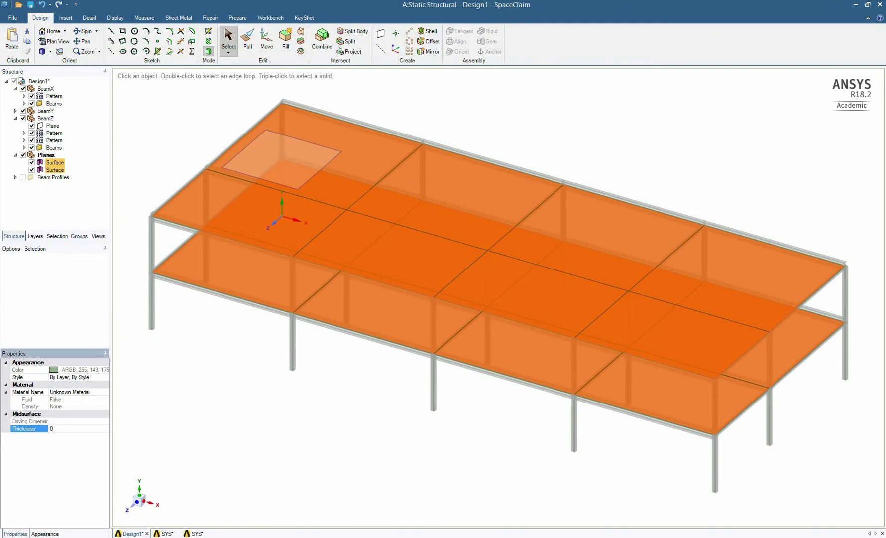
text(0.2)
key(Return)
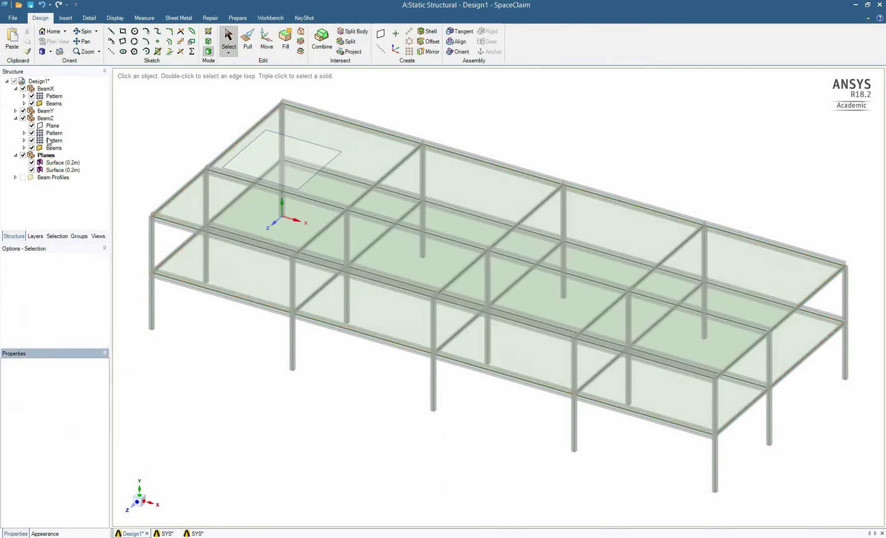
- Set Design1's Share Topology property to Share
click(40, 81)
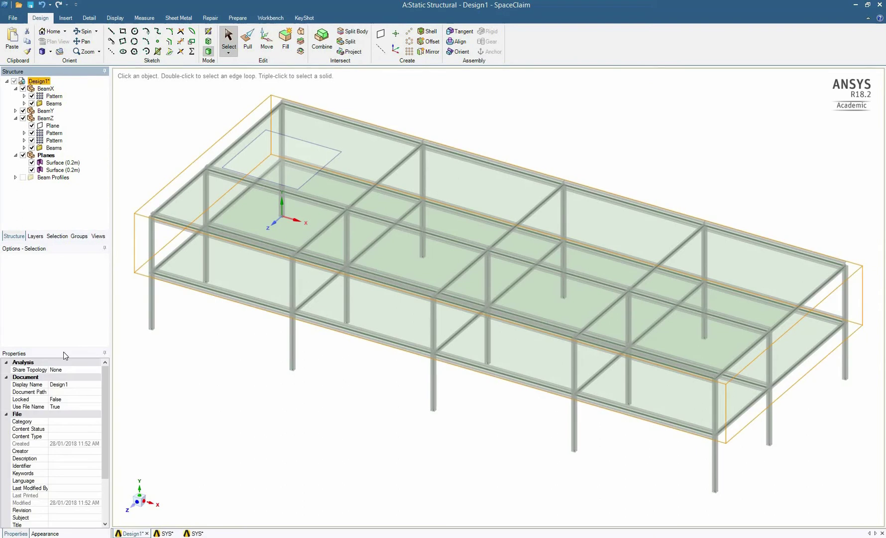
click(87, 371)
click(97, 369)
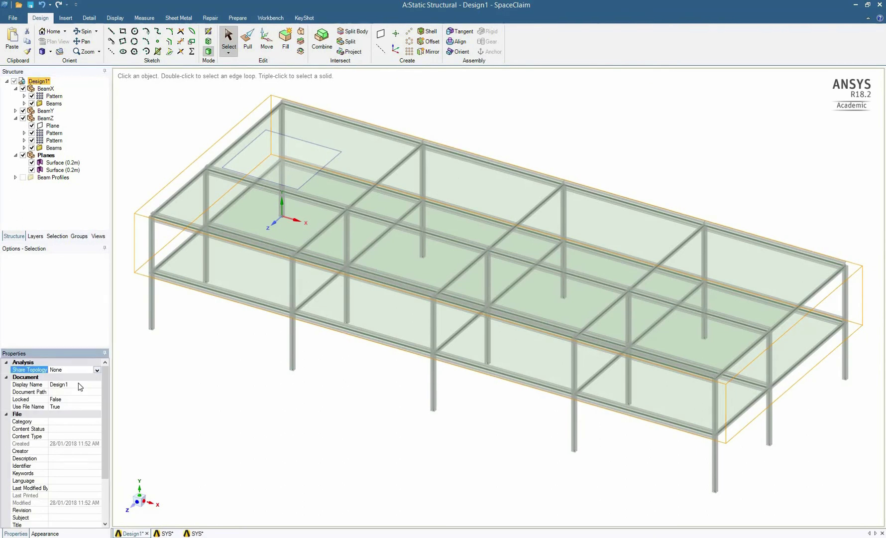
click(58, 392)
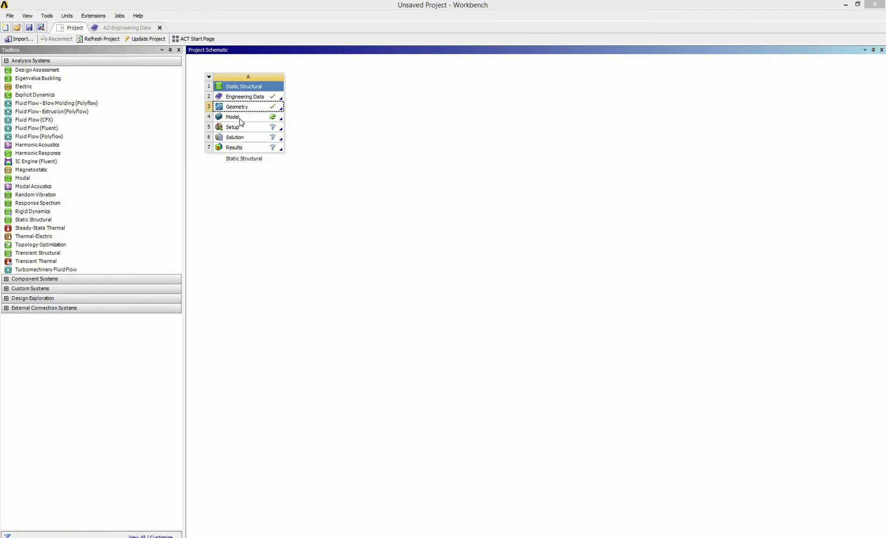
- Launch Mechanical from the Static Structural Model cell to load the frame geometry
double_click(234, 117)
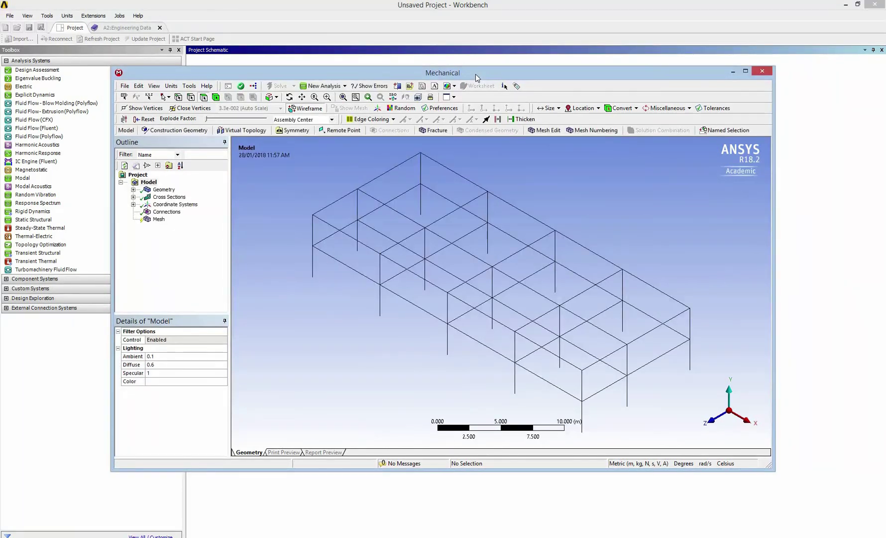
- Maximize Mechanical, generate the mesh, and display it as Shaded Exterior and Edges
double_click(476, 73)
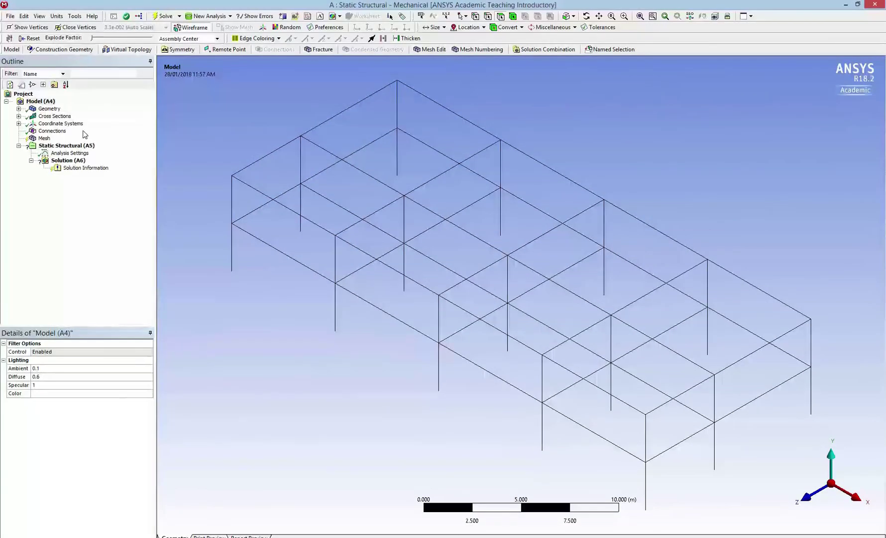
click(44, 139)
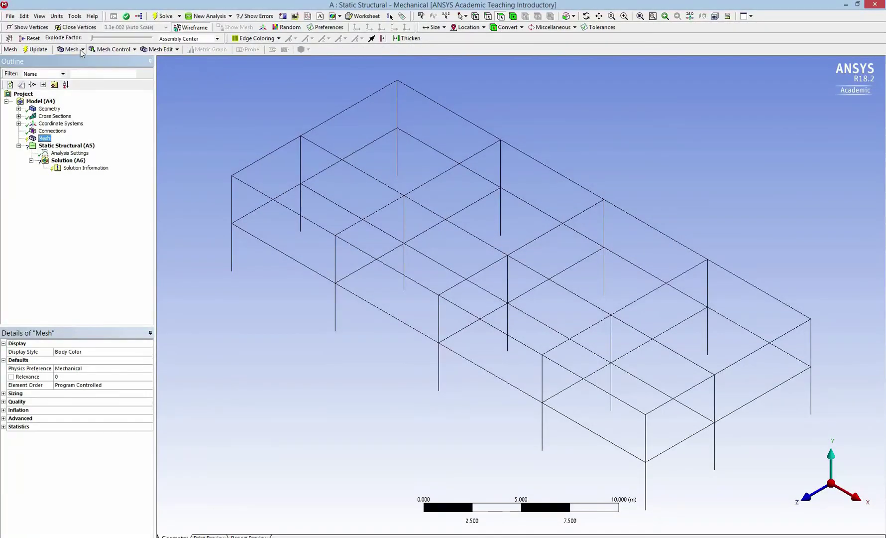
click(83, 50)
click(83, 61)
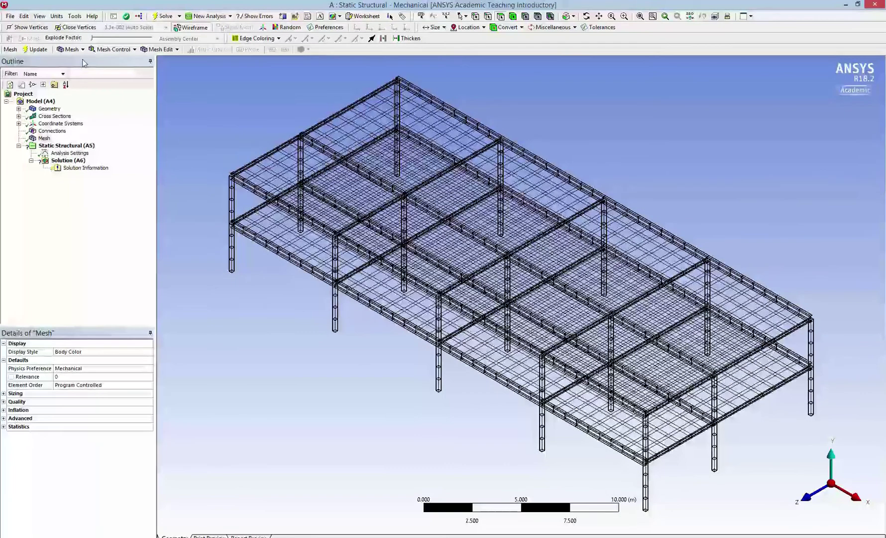
click(40, 16)
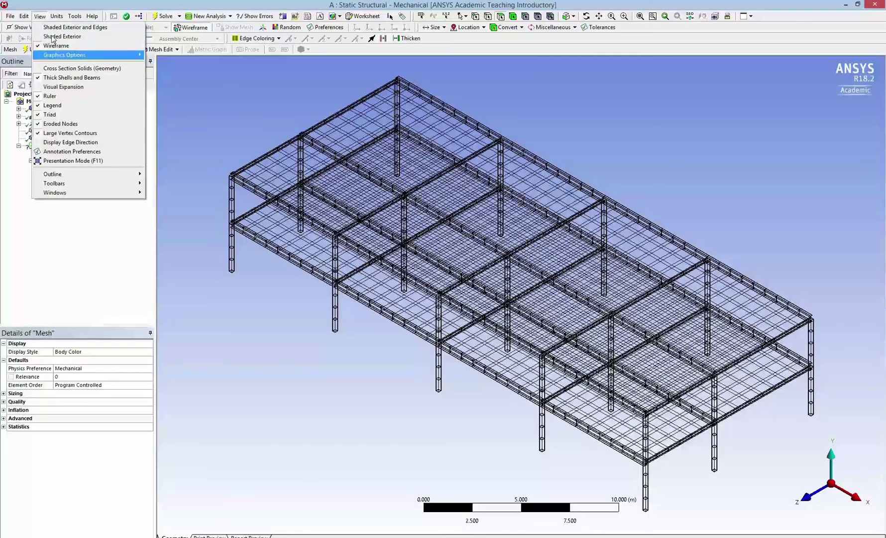
click(55, 28)
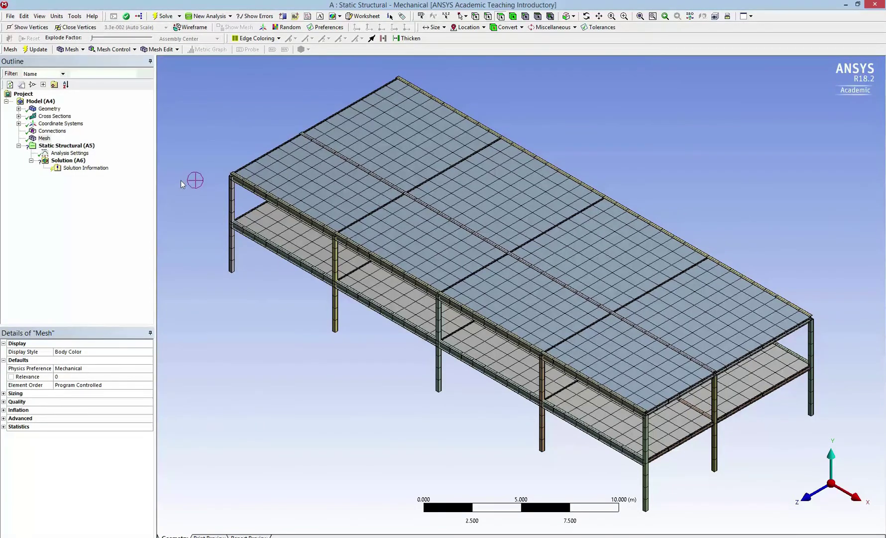
- Assign Concrete as the material of both Planes floor surfaces
click(56, 109)
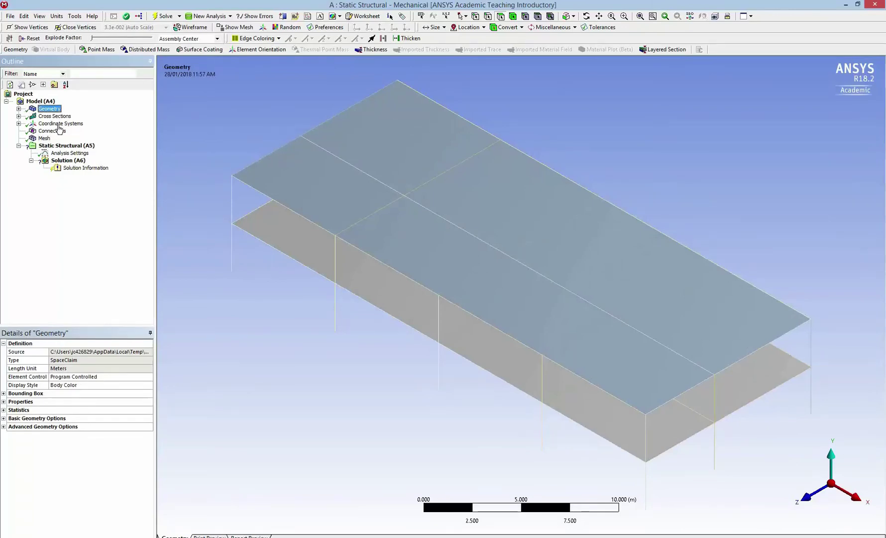
key(Right)
click(31, 116)
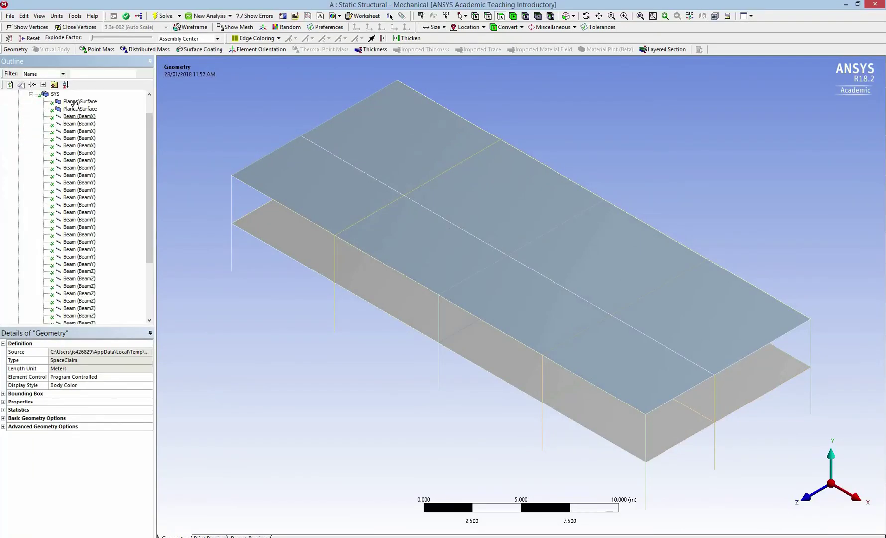
click(75, 103)
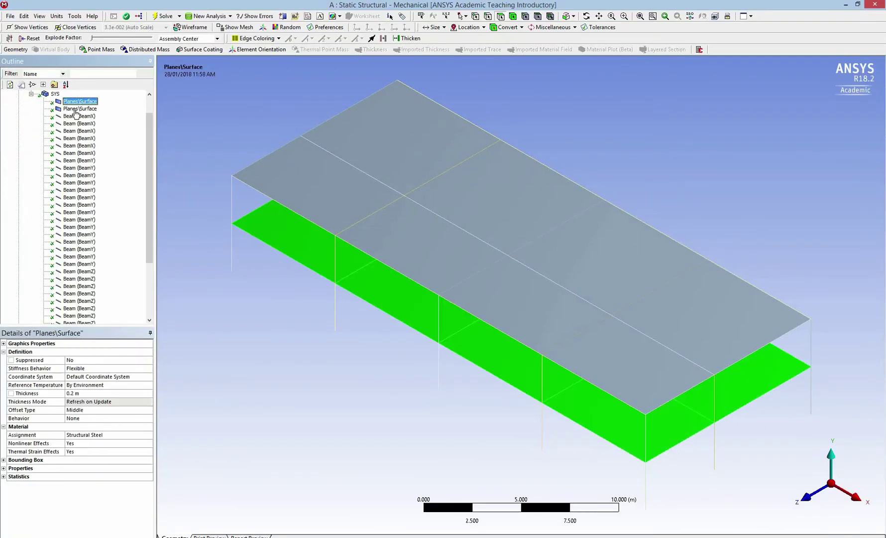
ctrl+click(75, 109)
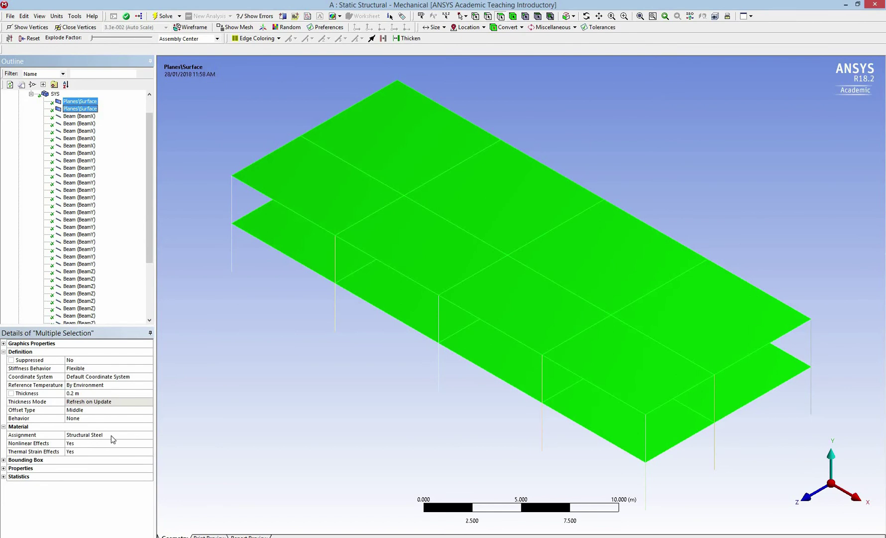
click(148, 438)
click(149, 434)
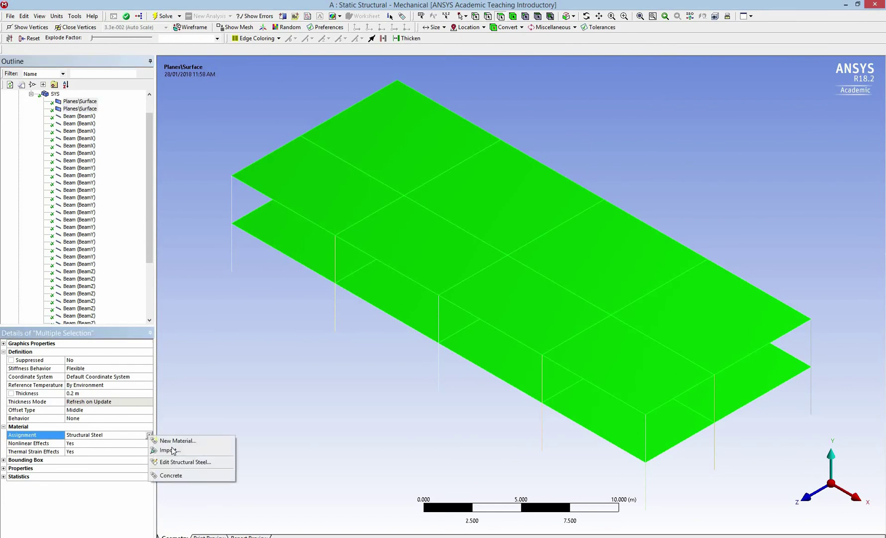
click(171, 476)
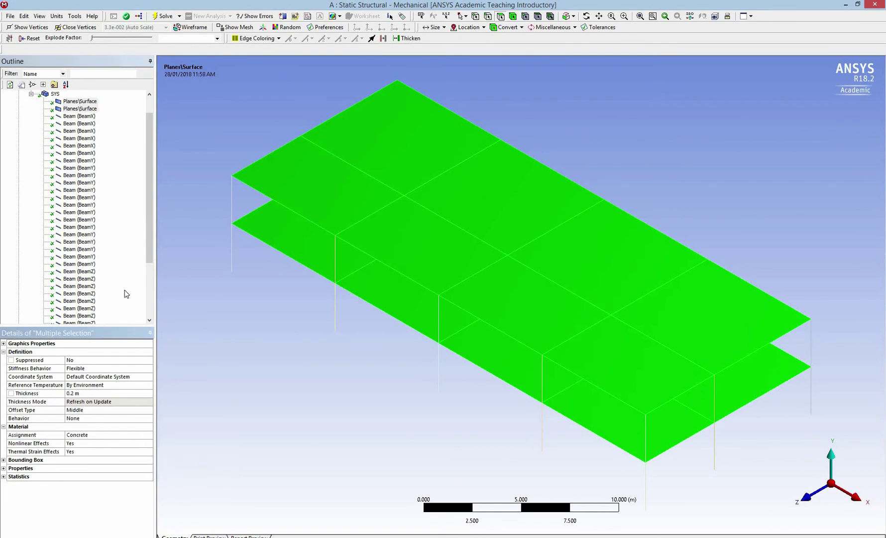
drag(151, 115, 151, 99)
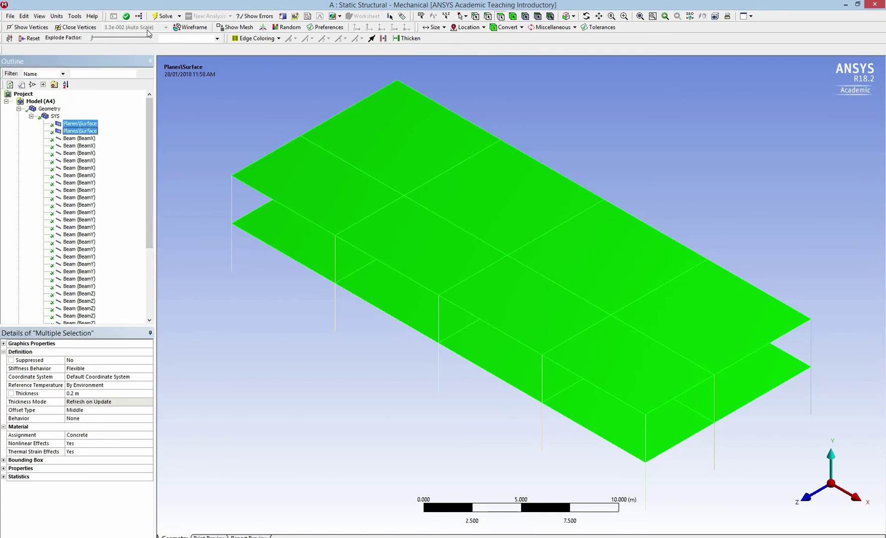
- Collapse the geometry bodies and update the mesh
double_click(30, 109)
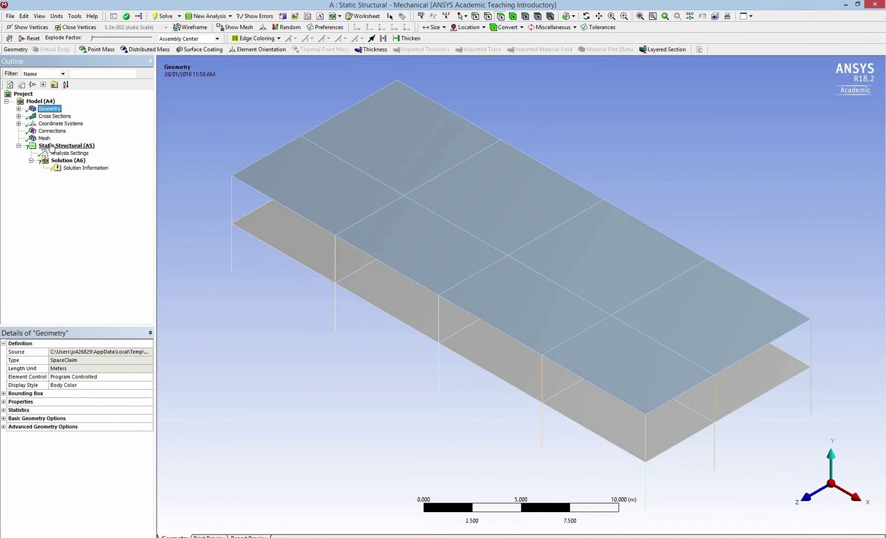
click(44, 138)
click(36, 50)
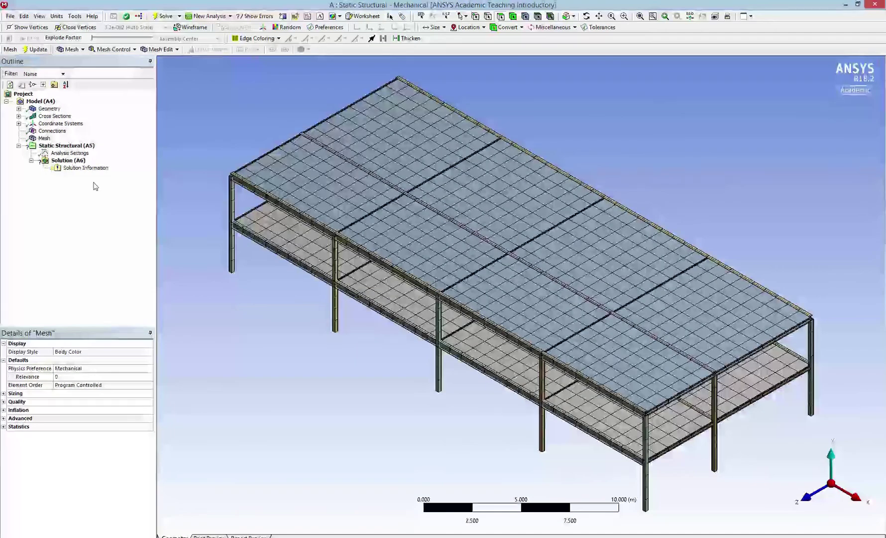
- In wireframe view, add a Fixed Support on all 15 column-base vertices
click(66, 145)
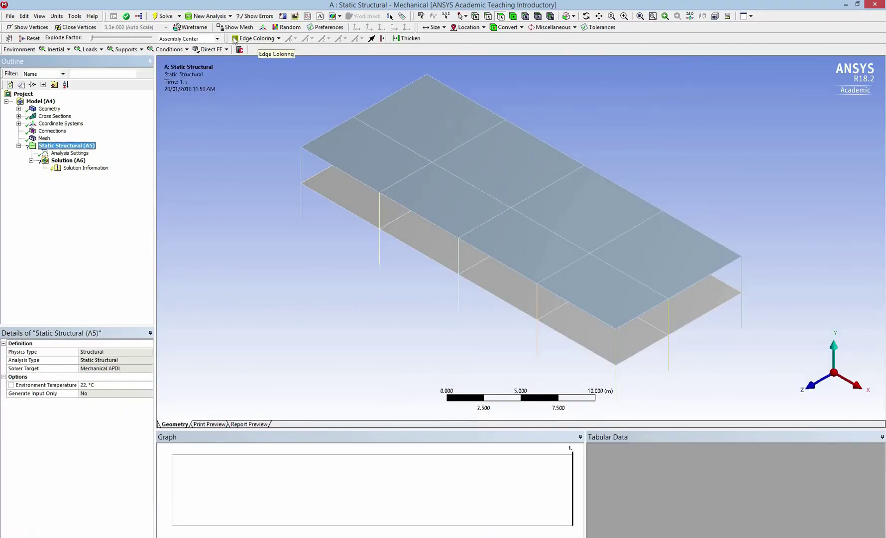
click(203, 30)
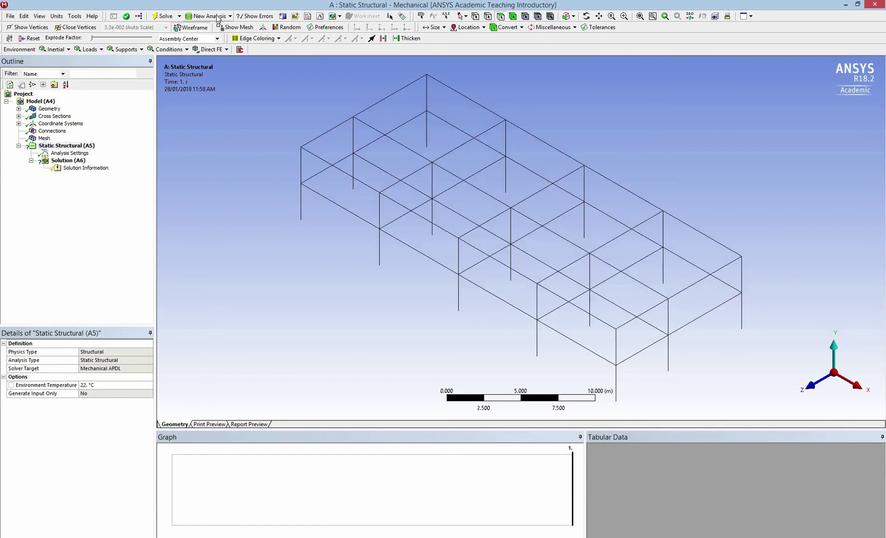
click(124, 50)
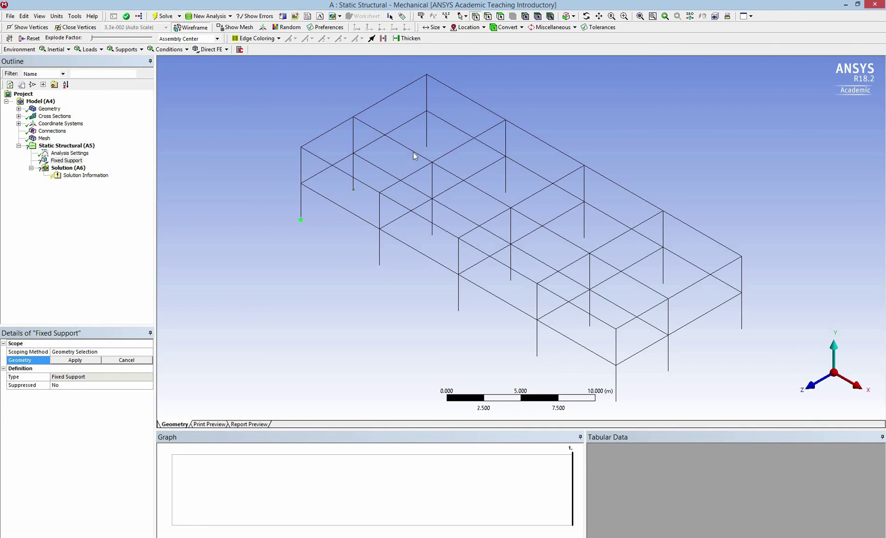
ctrl+click(431, 147)
ctrl+click(433, 235)
ctrl+click(506, 192)
ctrl+click(460, 314)
ctrl+click(585, 238)
ctrl+click(511, 281)
ctrl+click(538, 355)
ctrl+click(590, 327)
ctrl+click(663, 284)
ctrl+click(674, 374)
click(75, 360)
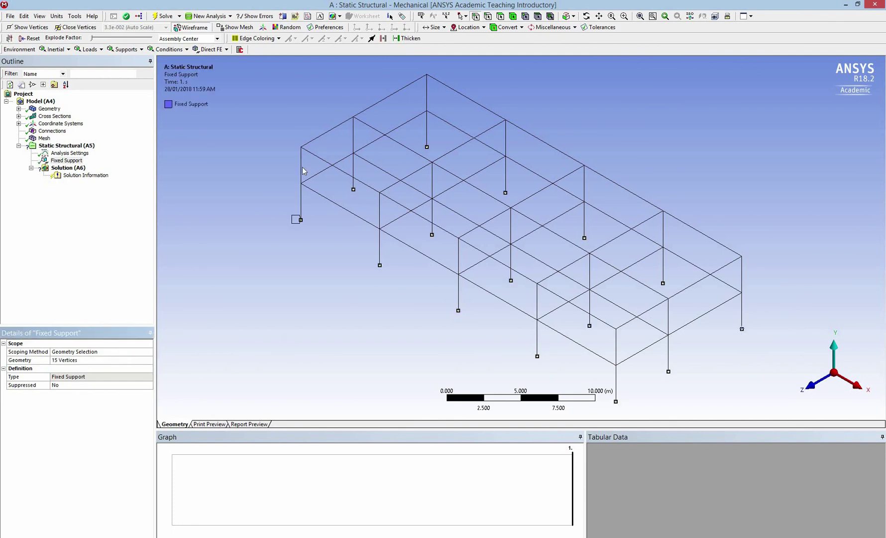
- Add Standard Earth Gravity acting in the -Y direction
click(56, 49)
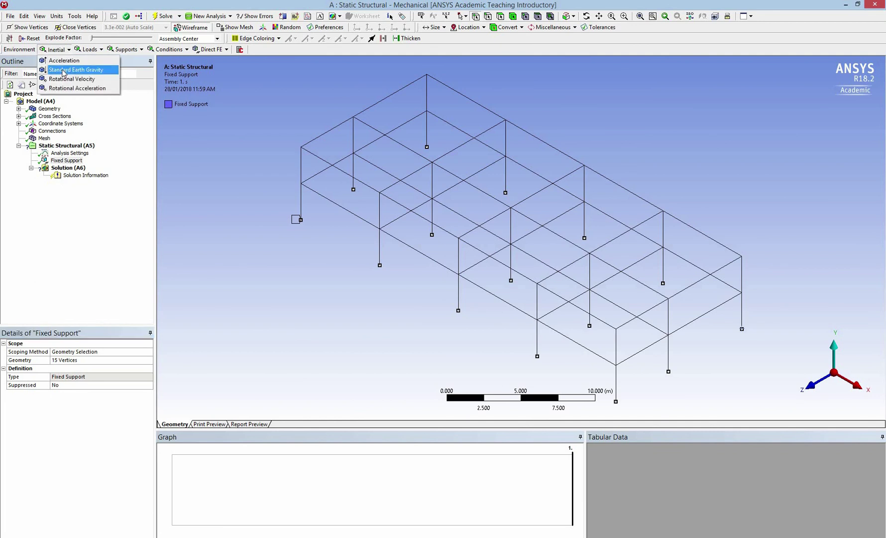
key(Return)
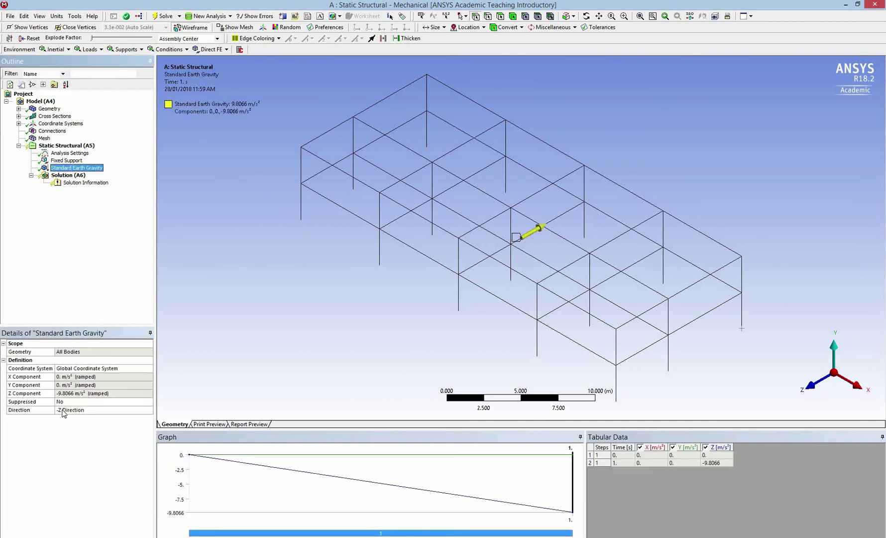
click(59, 409)
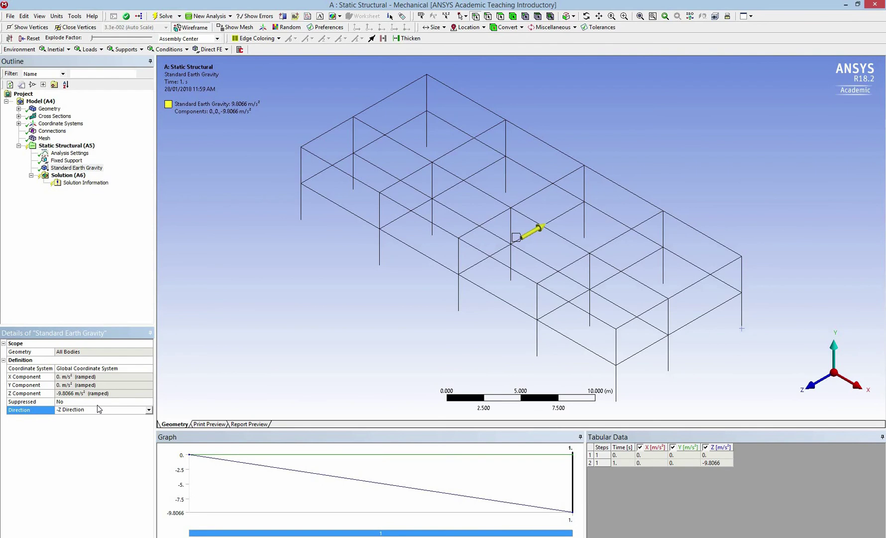
text(Y)
key(Return)
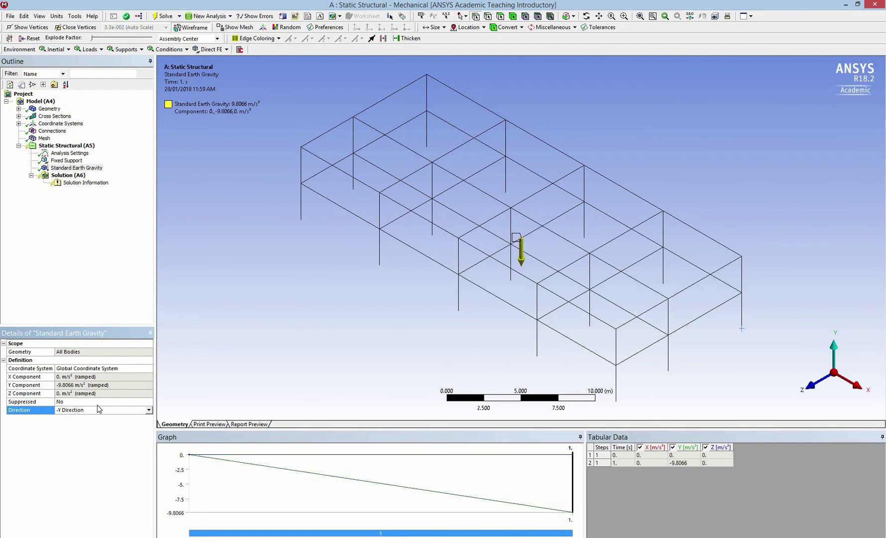
click(91, 49)
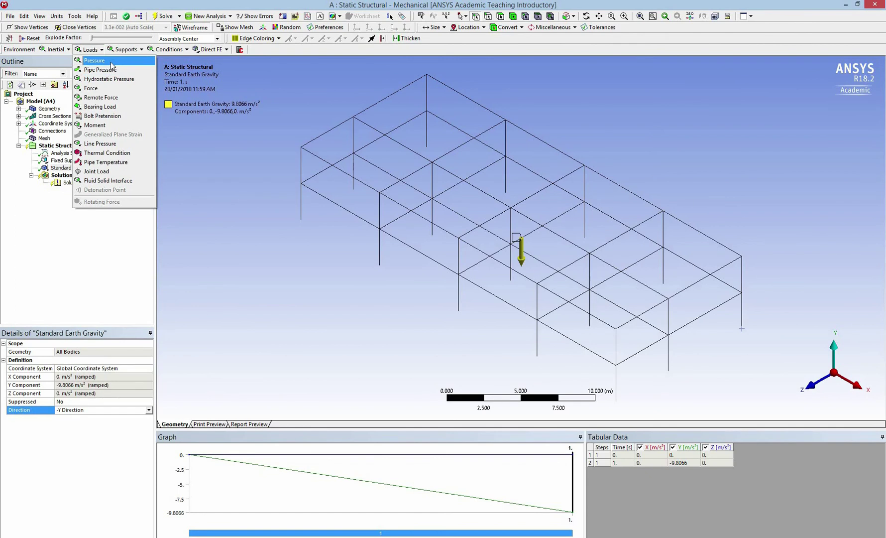
- Start a Pressure load and select the twelve roof slab faces
click(94, 60)
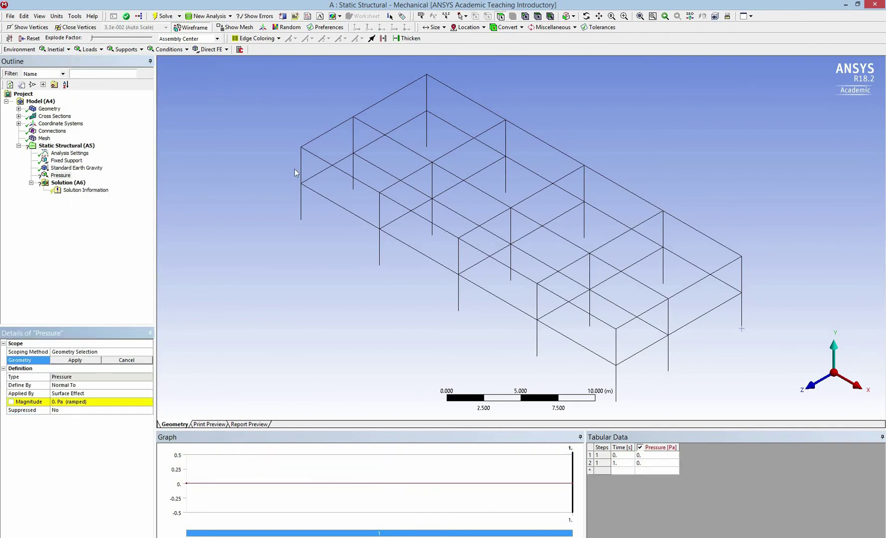
click(346, 194)
ctrl+click(423, 238)
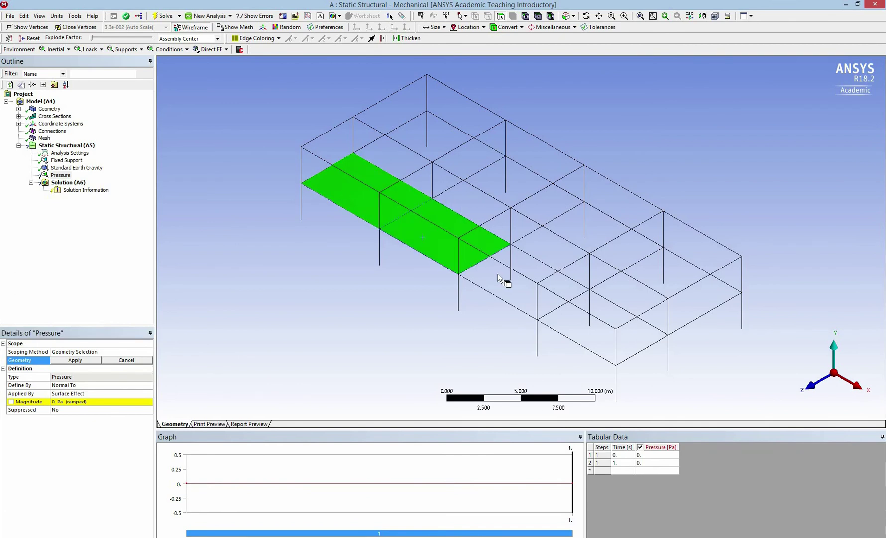
ctrl+click(531, 300)
ctrl+click(582, 328)
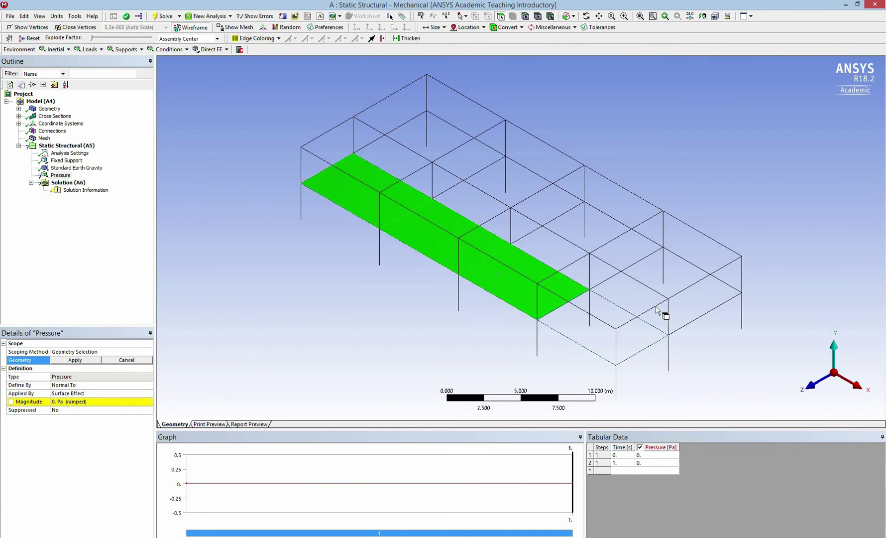
ctrl+click(628, 259)
ctrl+click(634, 258)
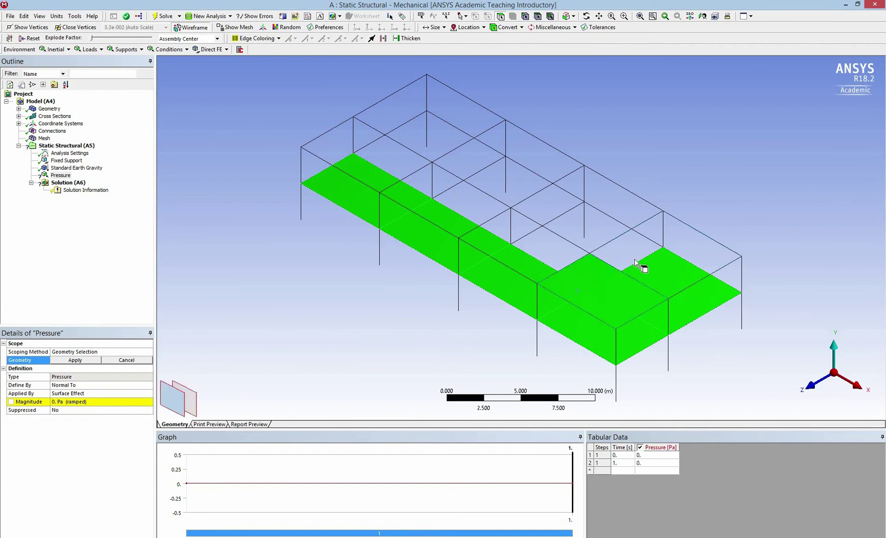
ctrl+click(590, 193)
ctrl+click(480, 219)
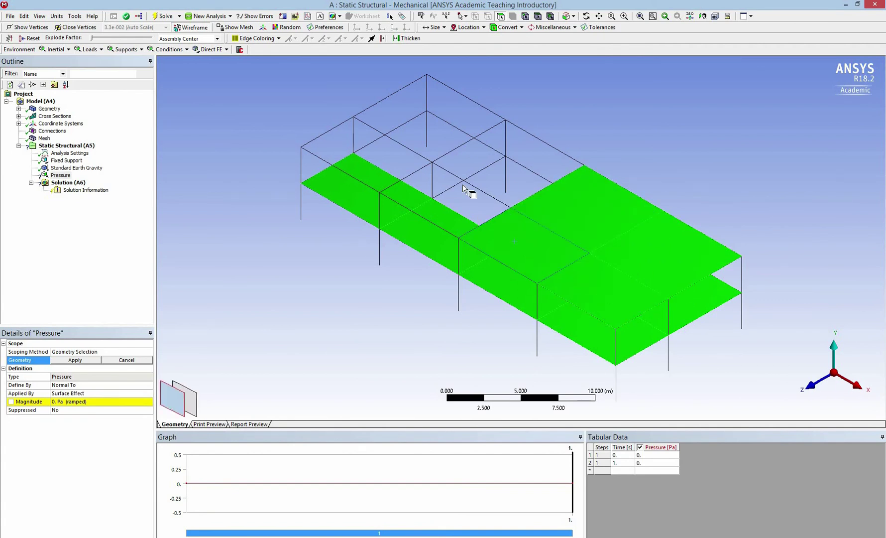
ctrl+click(469, 192)
ctrl+click(494, 152)
ctrl+click(403, 133)
ctrl+click(362, 162)
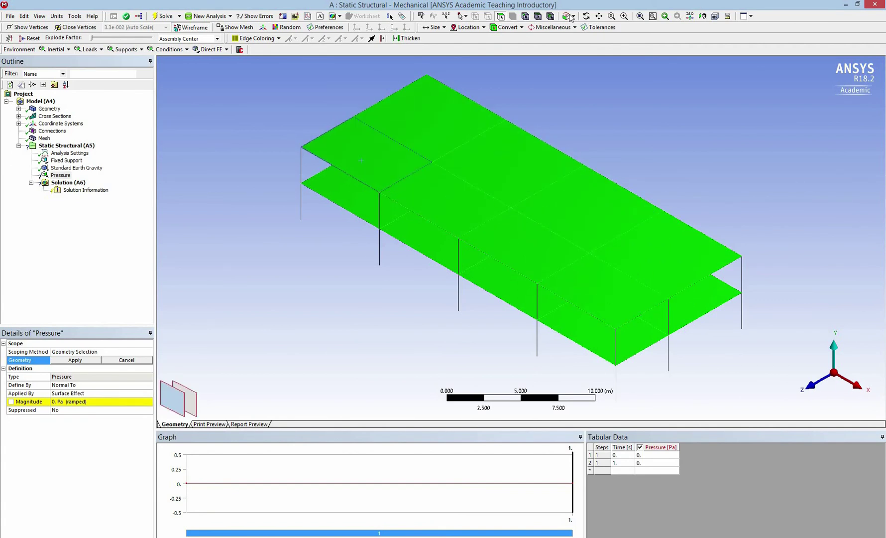
- Tilt the model and add the three lower-floor faces with face-only picking
click(587, 16)
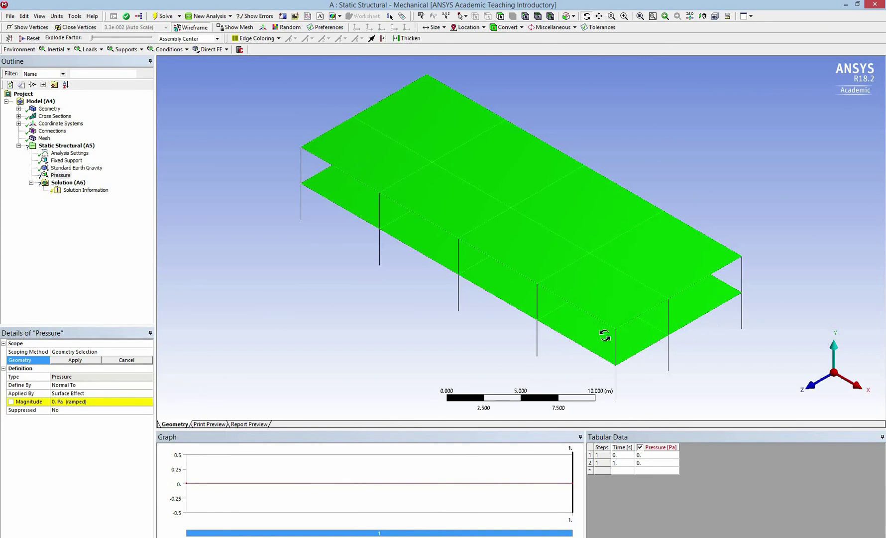
drag(604, 331, 563, 344)
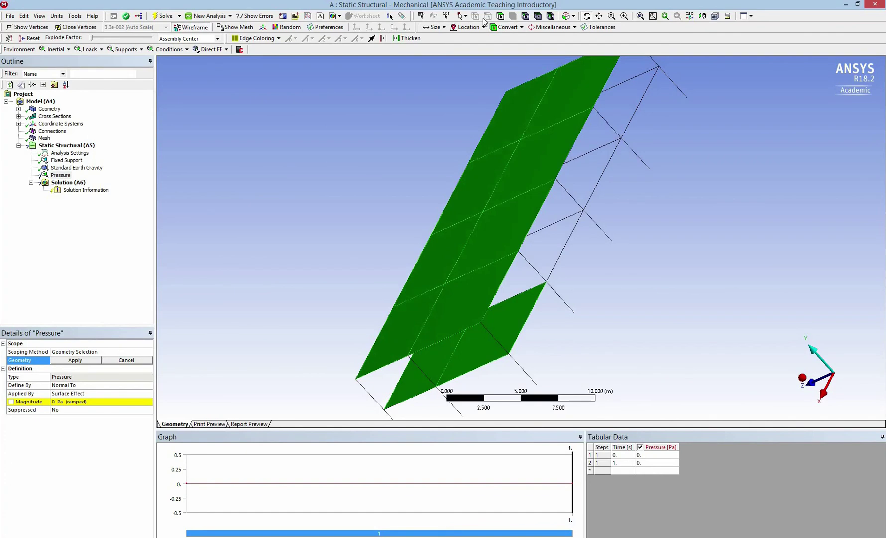
click(501, 16)
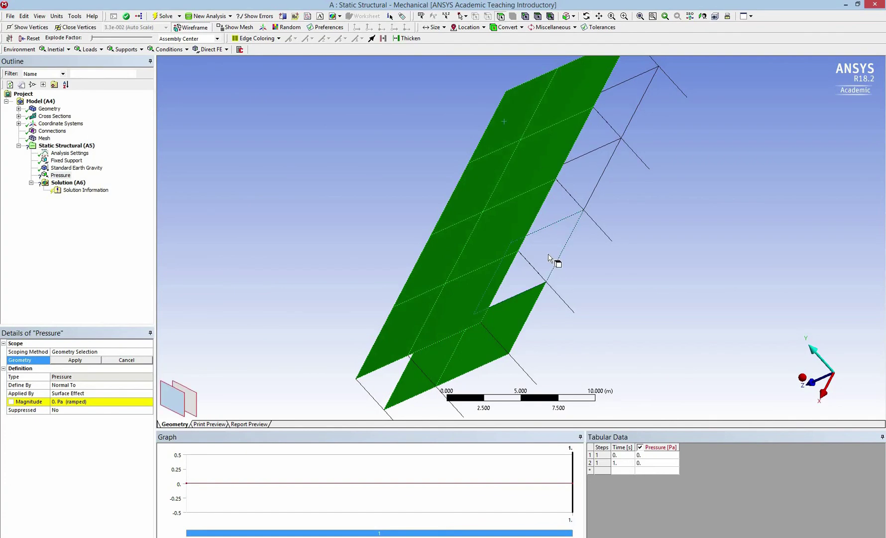
ctrl+click(548, 257)
ctrl+click(593, 194)
ctrl+click(633, 109)
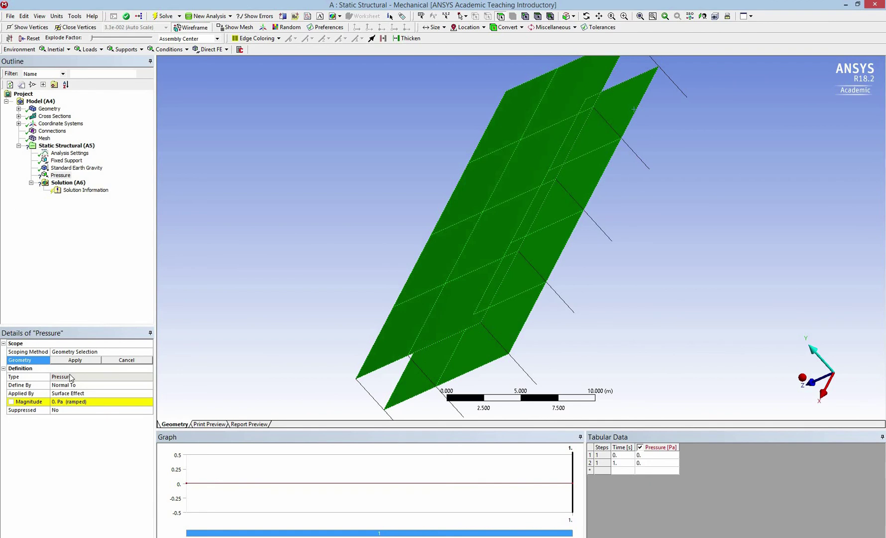
- Apply the pressure to the 16 faces at 400 Pa and orbit to show both slabs
click(75, 359)
click(56, 403)
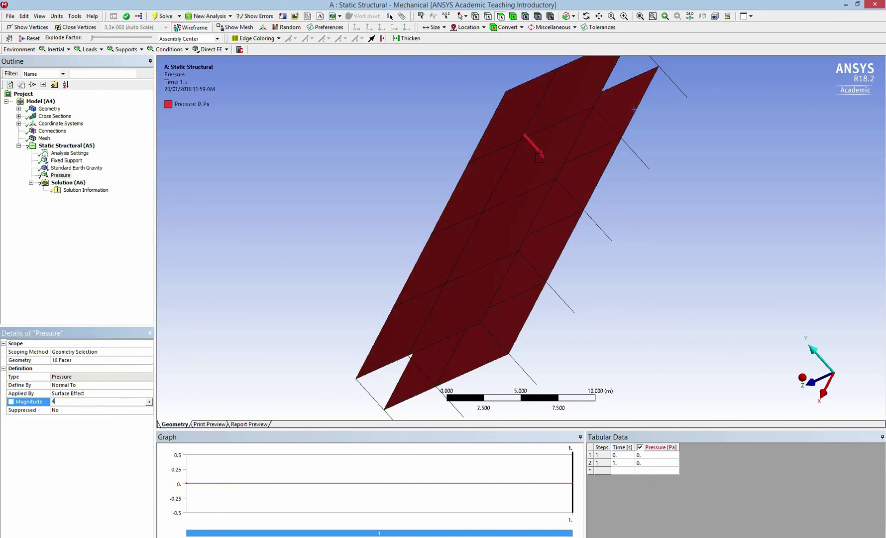
key(Return)
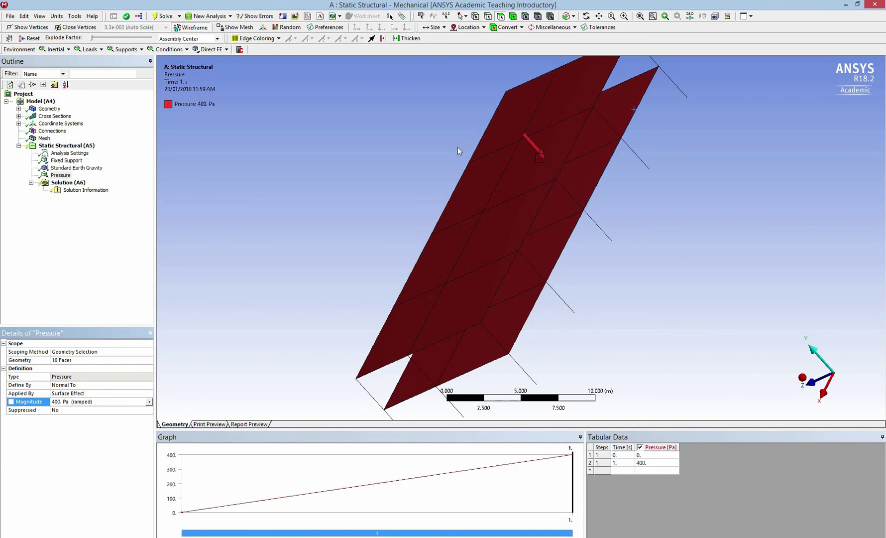
click(586, 16)
drag(483, 244, 656, 215)
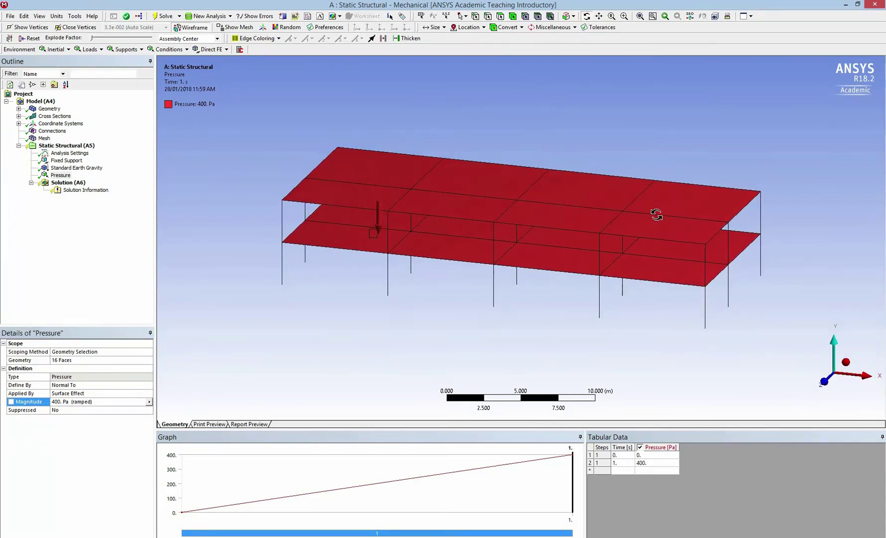
- Add Total Deformation and Maximum Principal Stress results to the solution and evaluate them
key(Down)
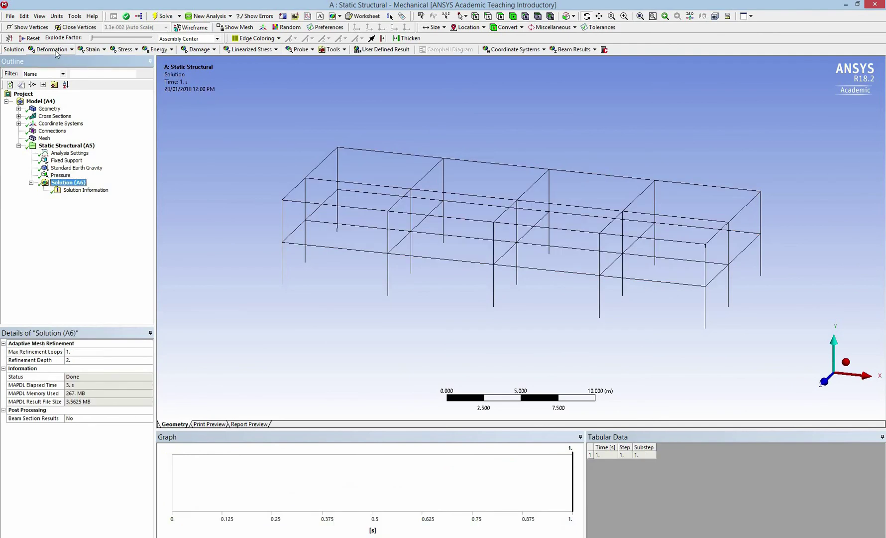
click(55, 50)
key(Return)
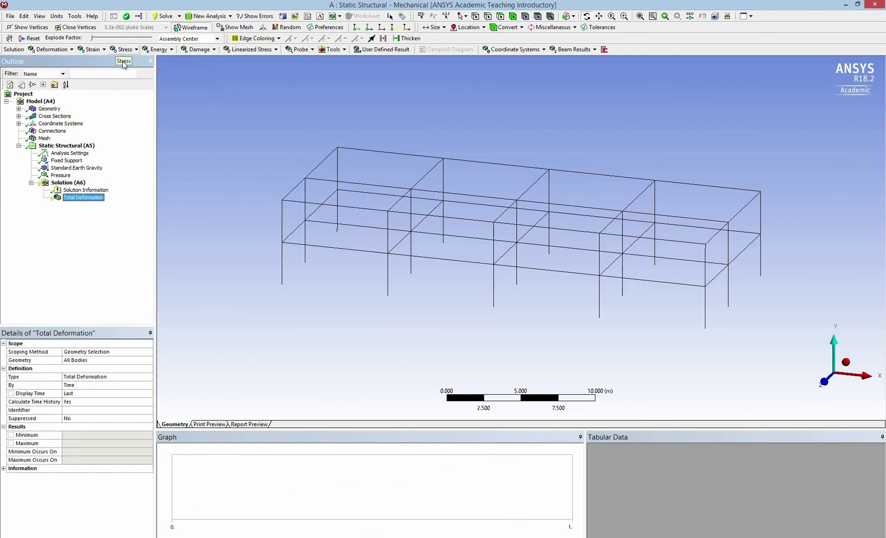
click(124, 50)
click(123, 70)
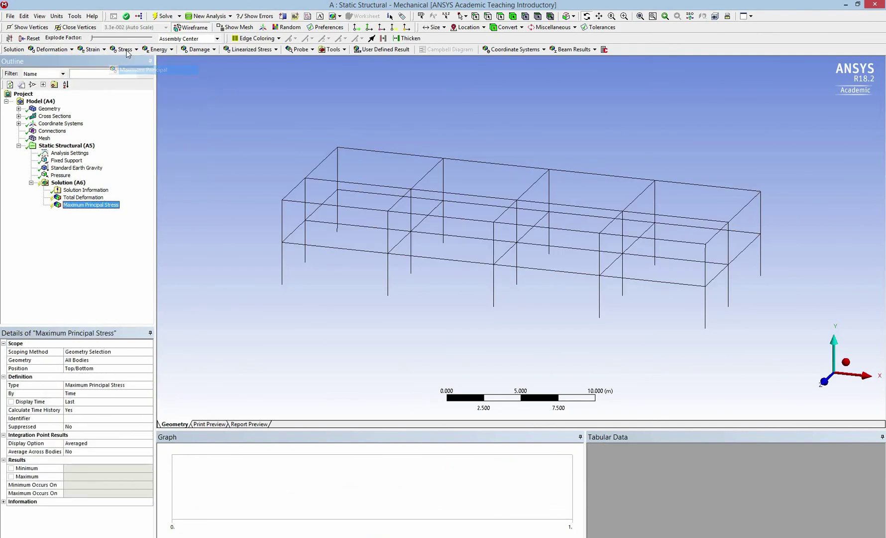
click(159, 18)
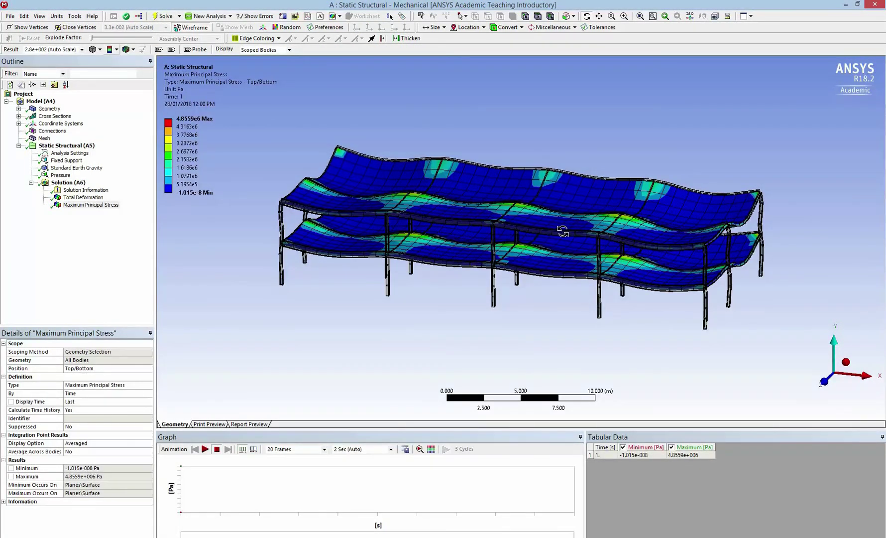
- Compare both results, then orbit the Total Deformation plot (peak 5.9916e-3 m) from above and side
click(83, 197)
click(89, 205)
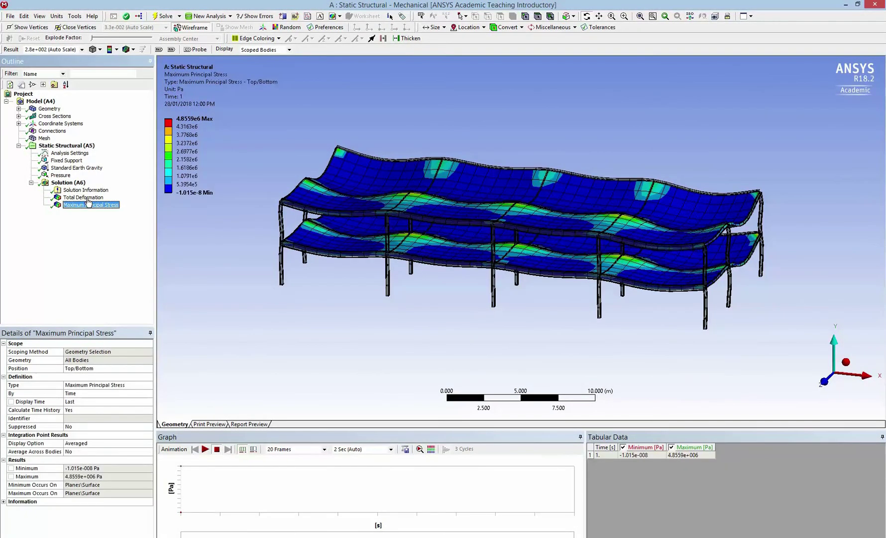
click(83, 197)
drag(581, 274, 400, 238)
drag(479, 203, 444, 228)
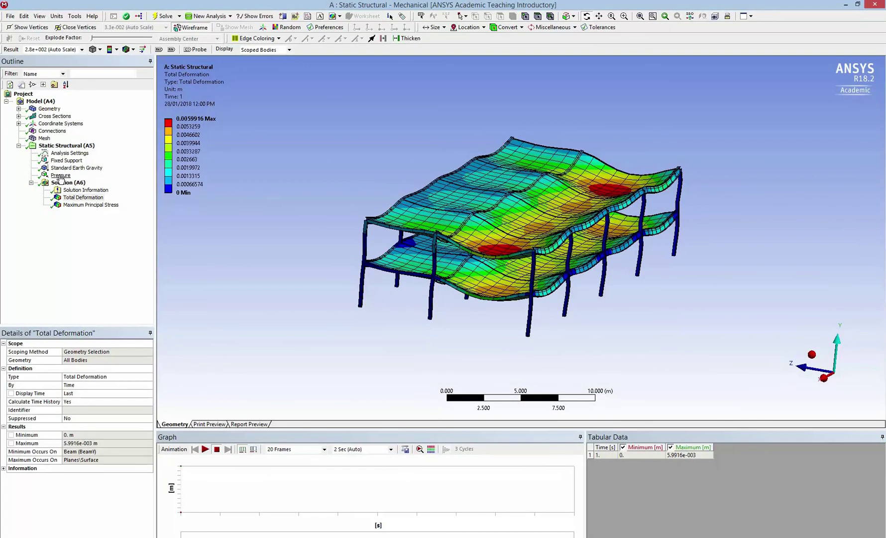
- Re-solve at 40 Pa and review deformation (5.5642e-3 m) and principal stress (4.5077e6 Pa)
click(53, 402)
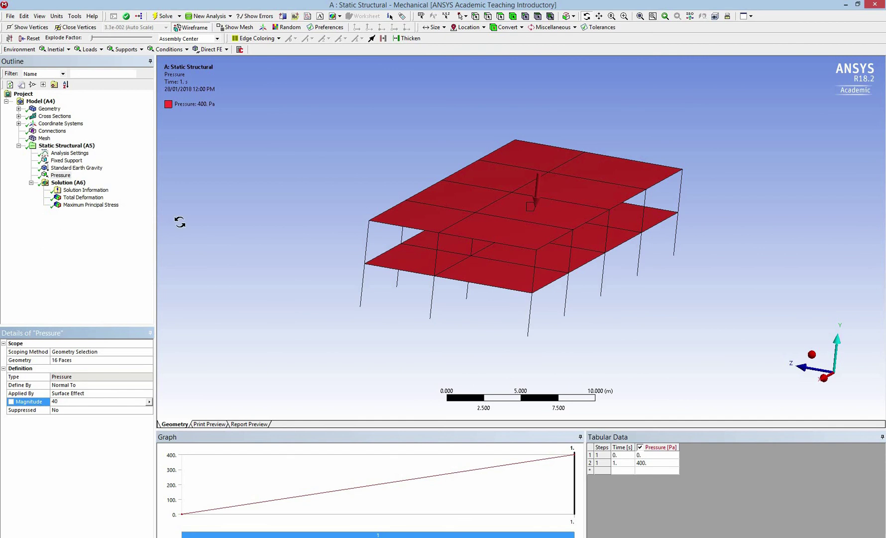
key(Return)
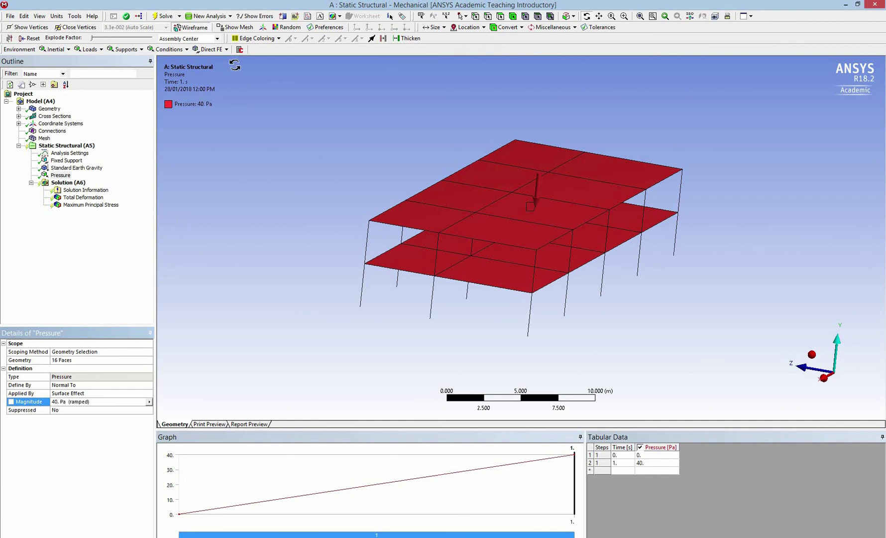
click(166, 17)
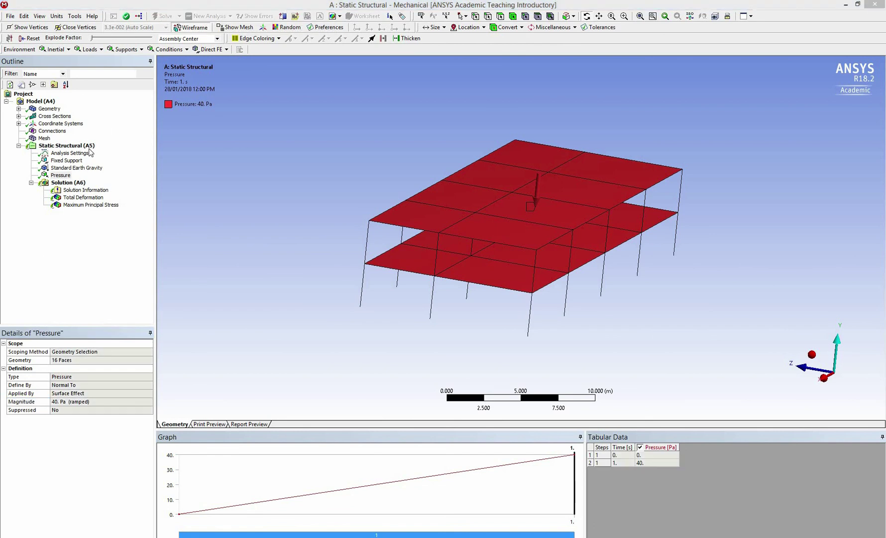
click(83, 198)
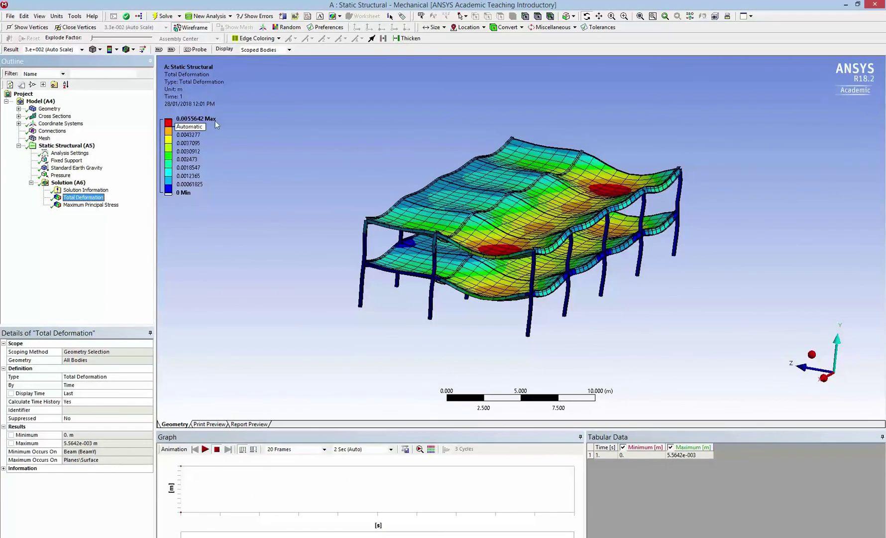
click(91, 205)
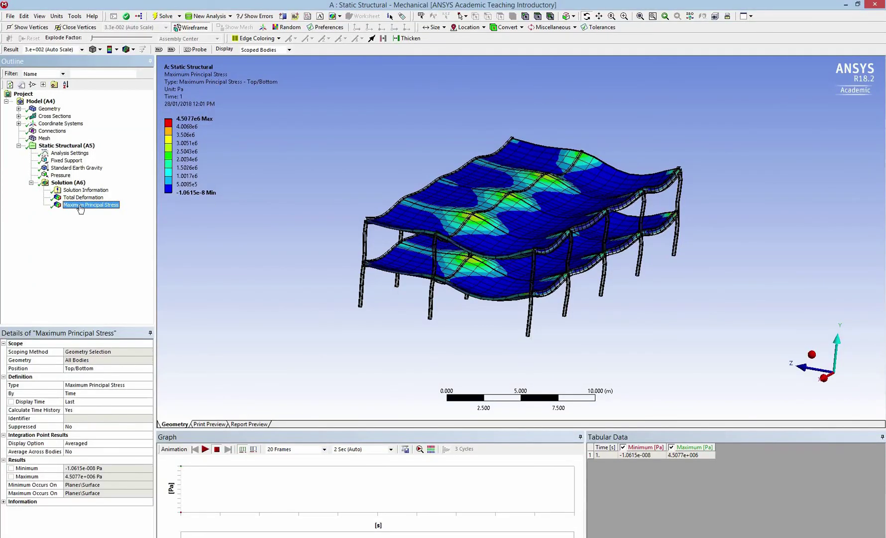
- Set the pressure to 4000 Pa, re-solve, and orbit the deformation plot peaking at 1.0266e-2 m
click(61, 175)
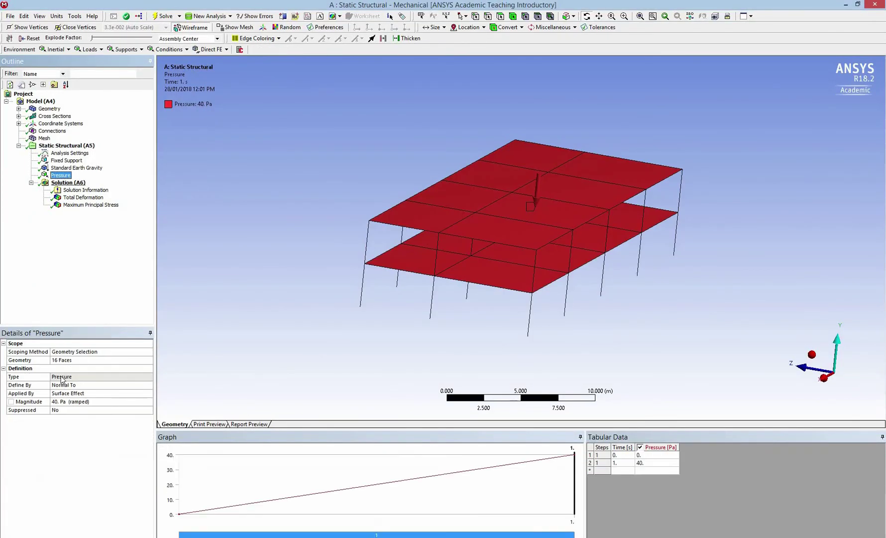
click(57, 402)
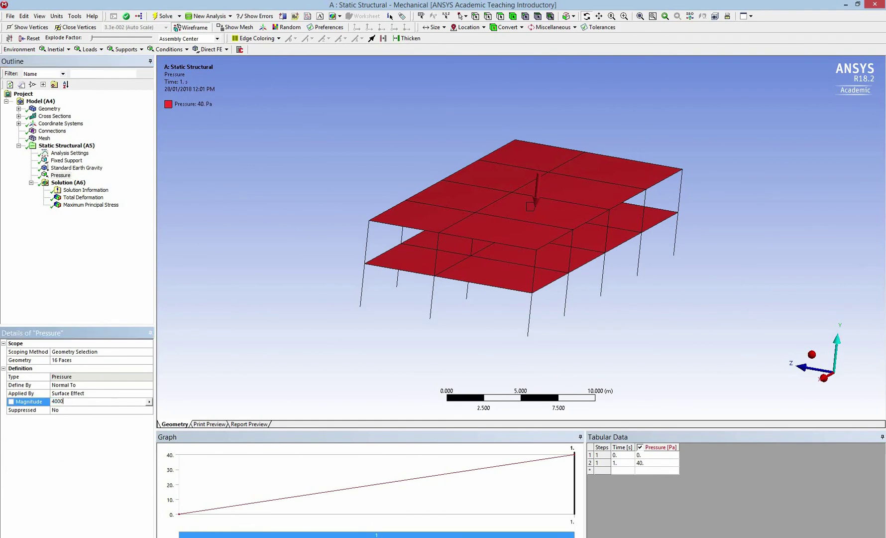
text(4000)
key(Return)
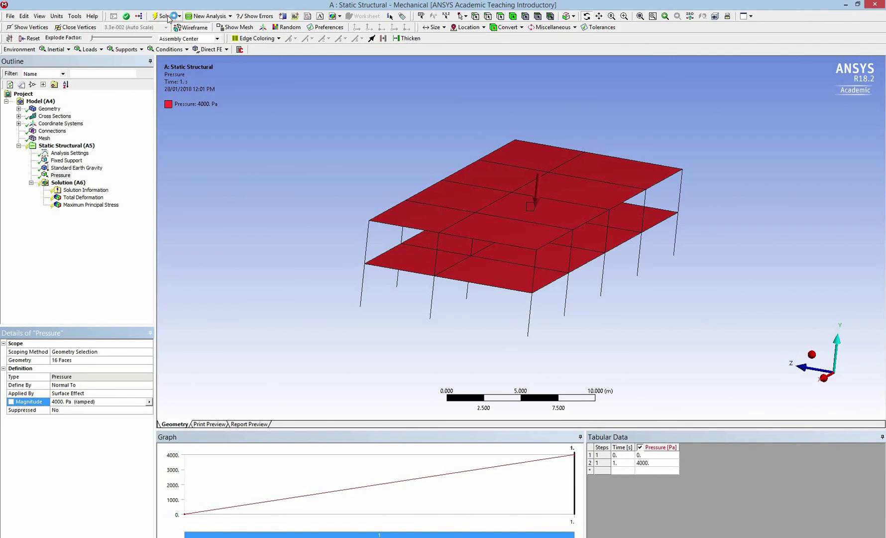
click(166, 17)
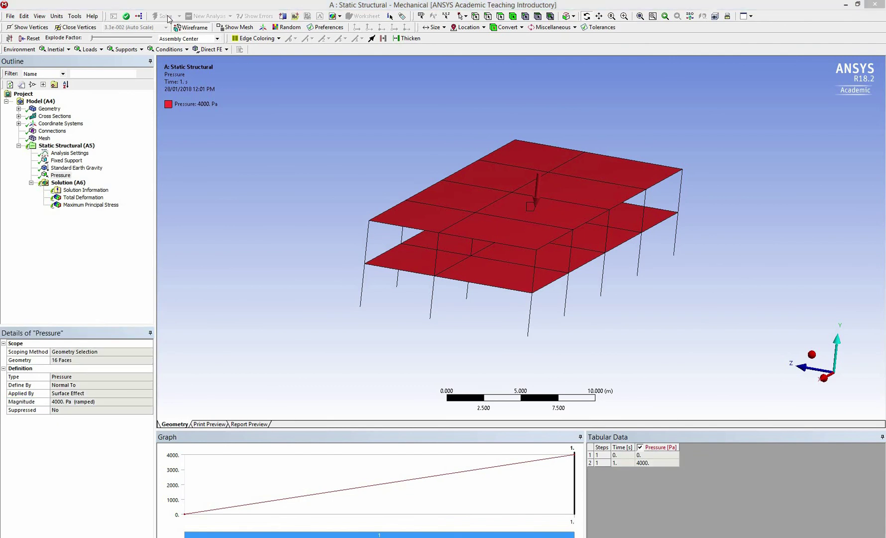
click(97, 198)
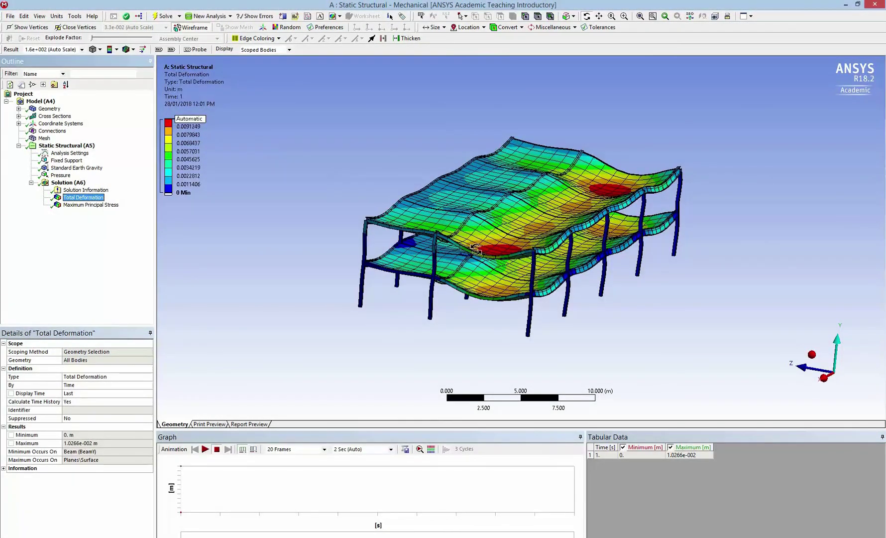
drag(563, 245, 369, 254)
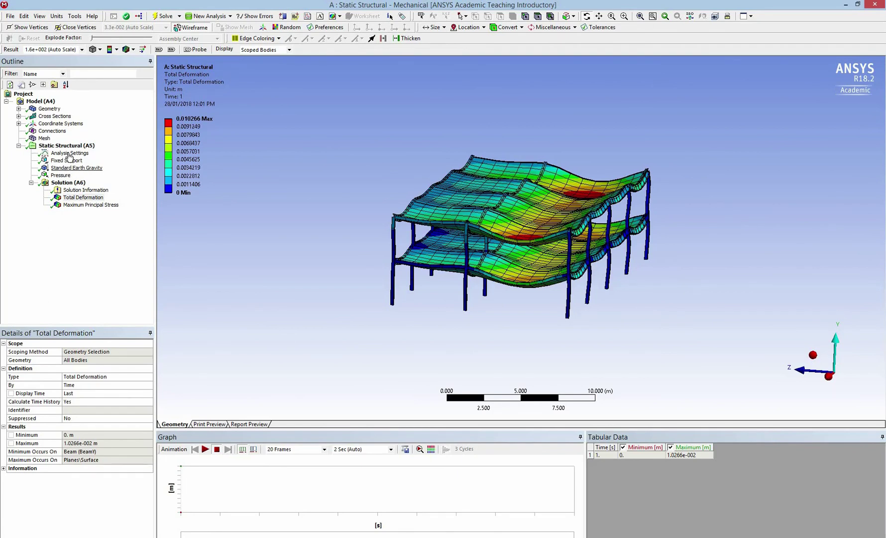
- Select Static Structural to display Fixed Support 2, gravity and the 4000 Pa pressure
click(62, 175)
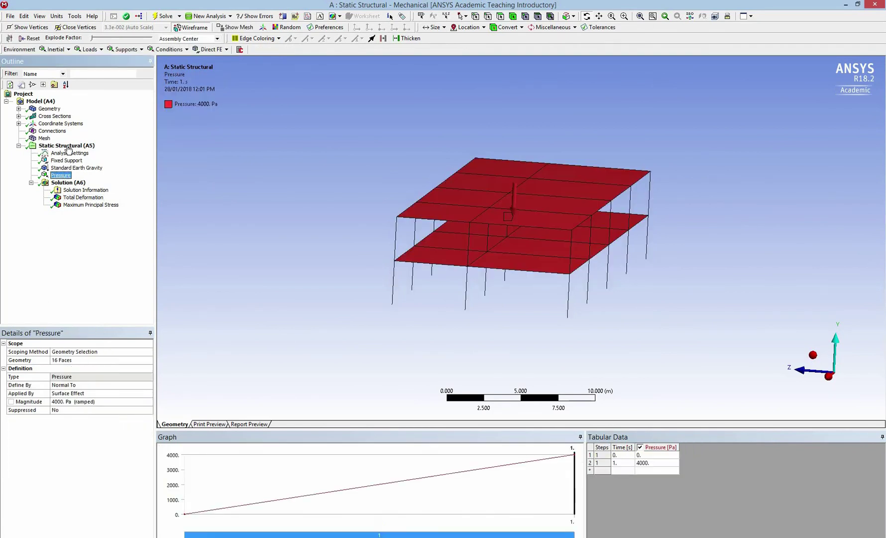
key(Left)
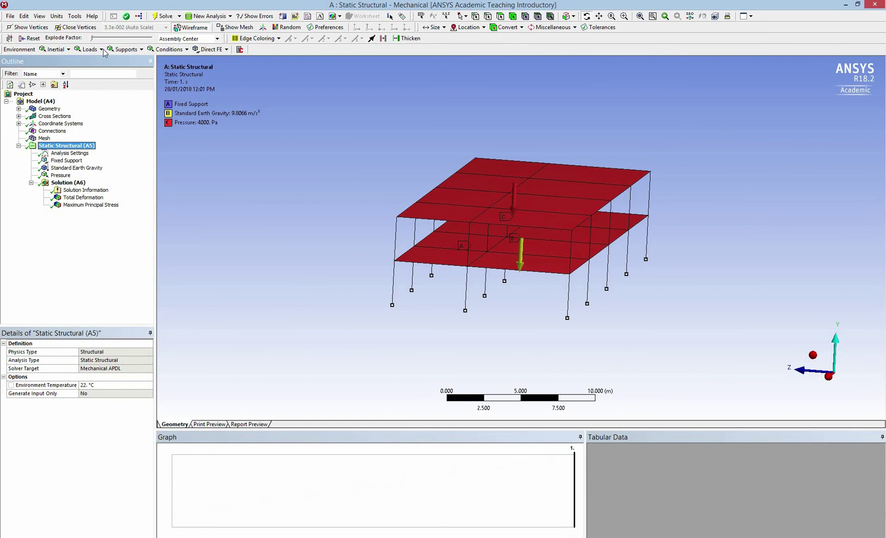
click(102, 49)
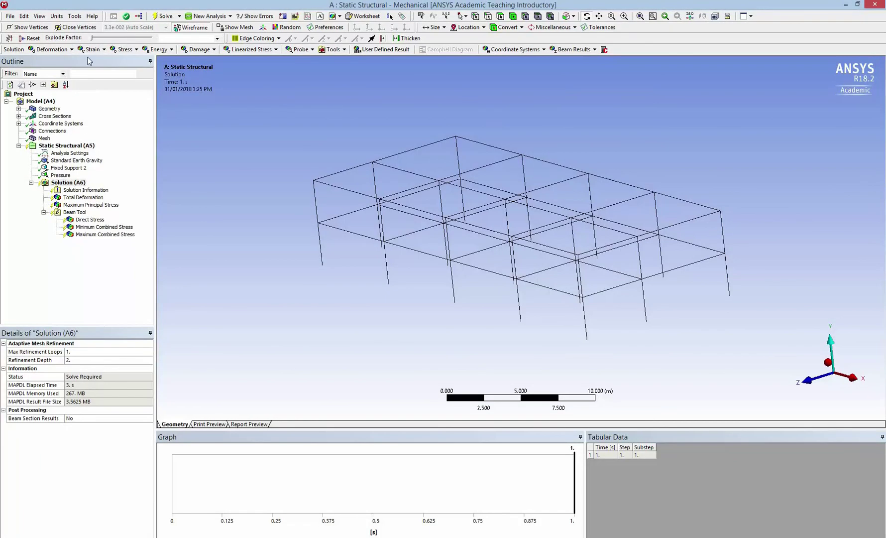
click(58, 146)
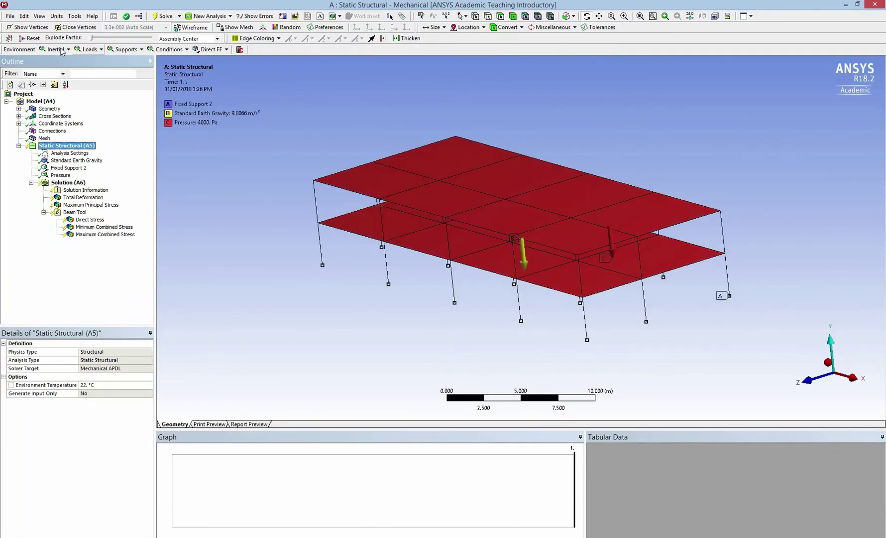
- Add an all-bodies acceleration defined by components with Z = 2 m/s², then solve
click(56, 49)
click(63, 61)
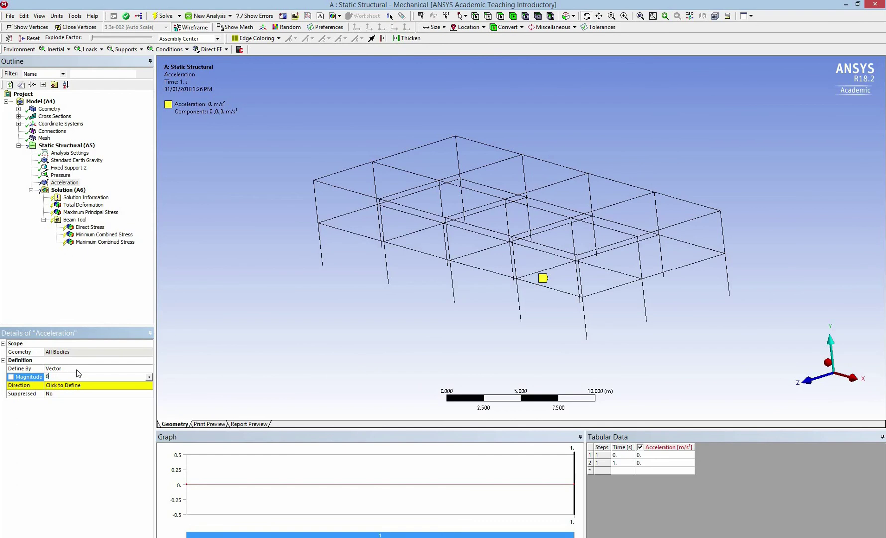
click(148, 369)
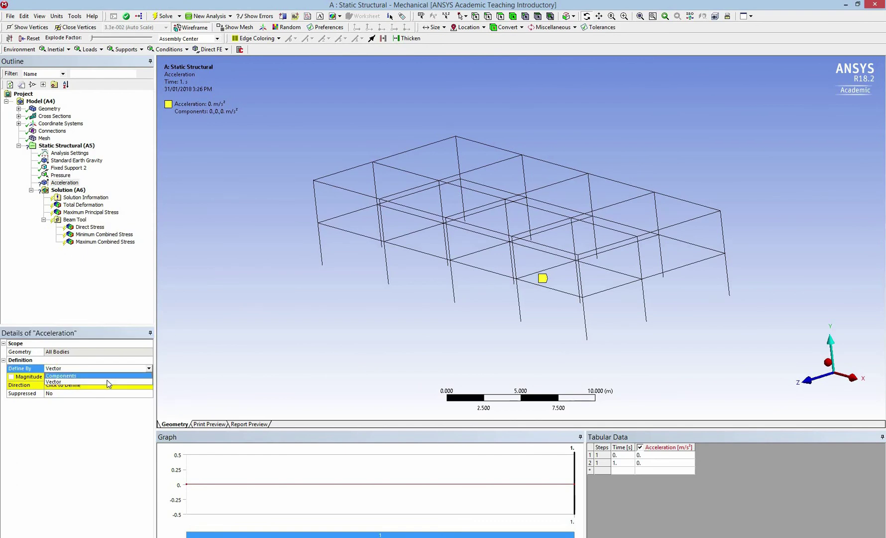
click(109, 385)
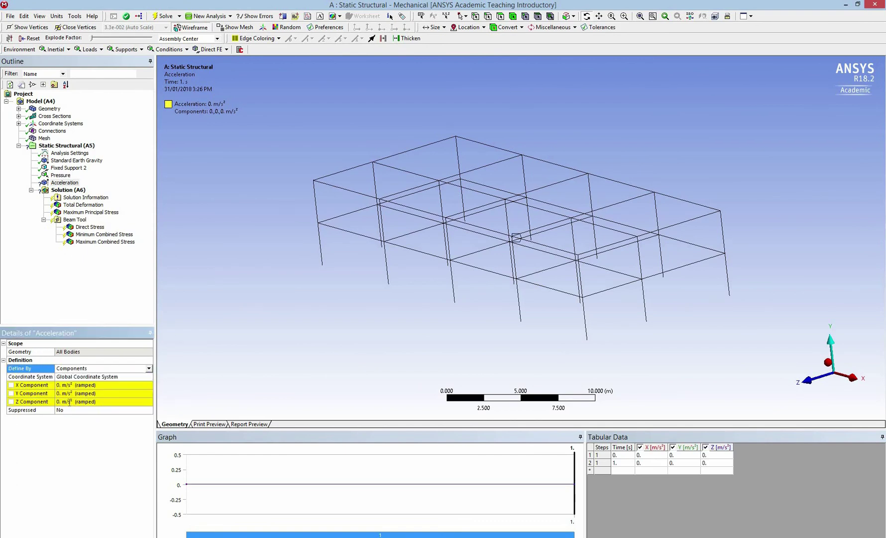
click(68, 402)
text(2)
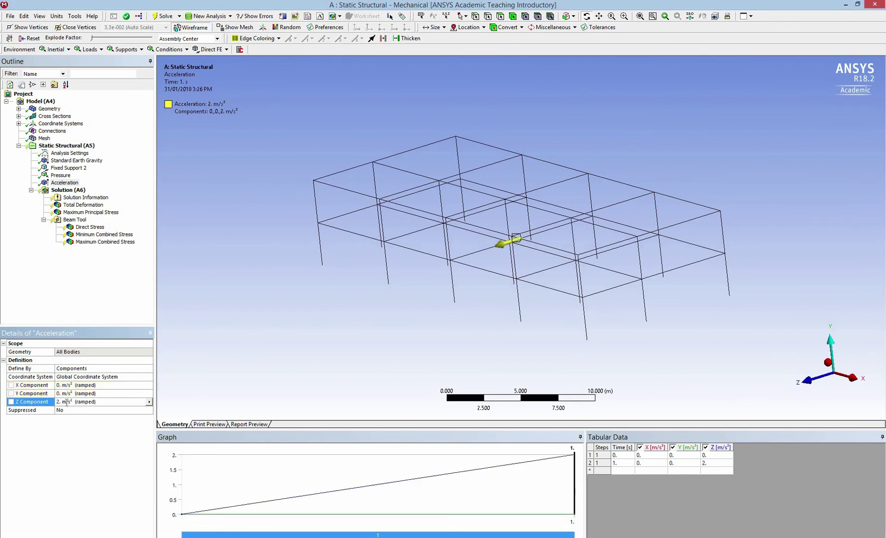
key(Return)
click(167, 17)
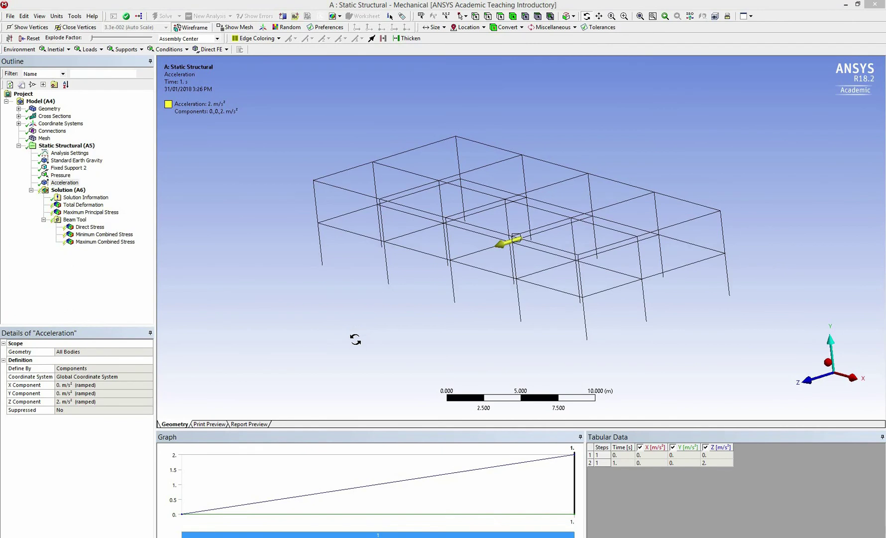
- Show Total Deformation under acceleration (peak 2.0452e-2 m) and orbit to an end-on view
click(83, 205)
drag(557, 300, 520, 289)
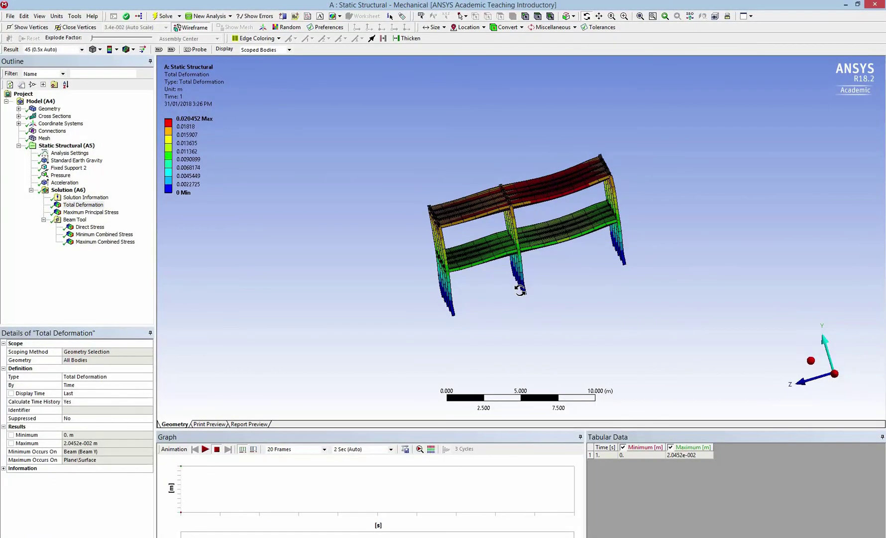